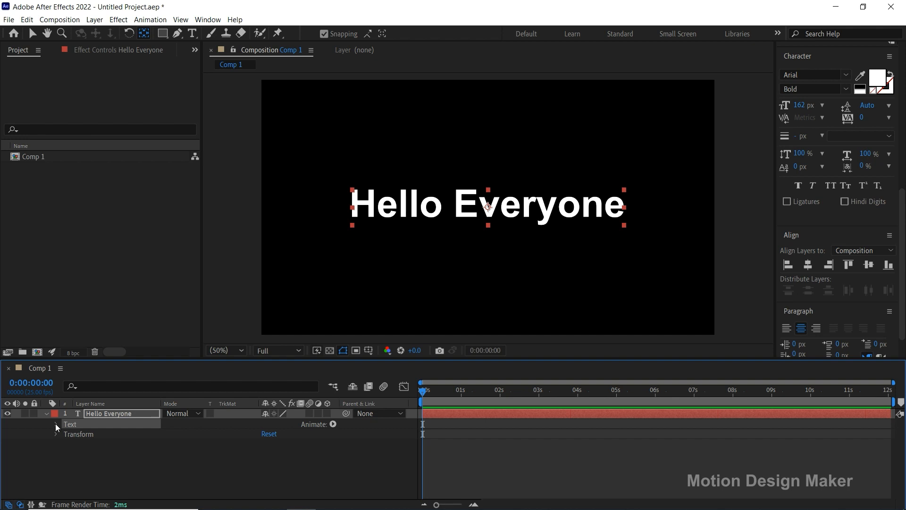
Add a Position animator to the Hello Everyone text layer and set its position to 0, 380.
{"action": "left_click", "coordinate": [333, 424]}
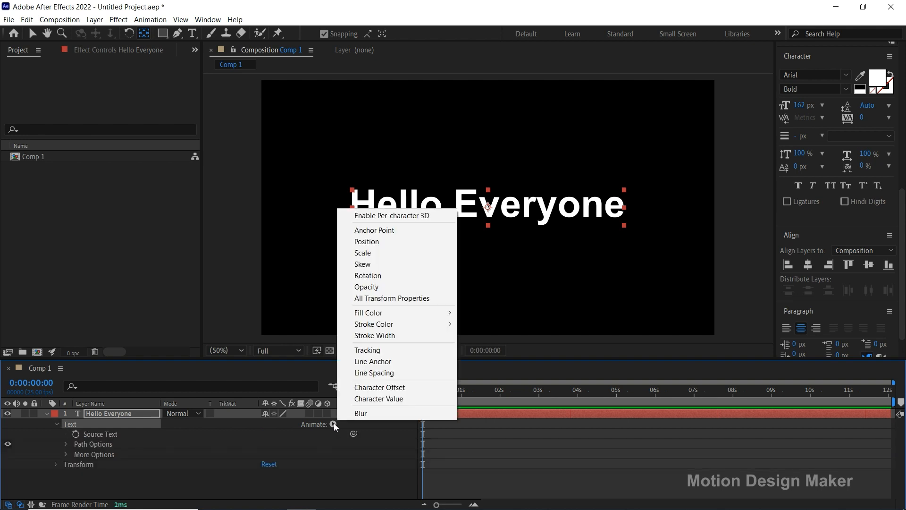
{"action": "left_click", "coordinate": [419, 244]}
{"action": "left_click_drag", "start_coordinate": [460, 360], "coordinate": [475, 263]}
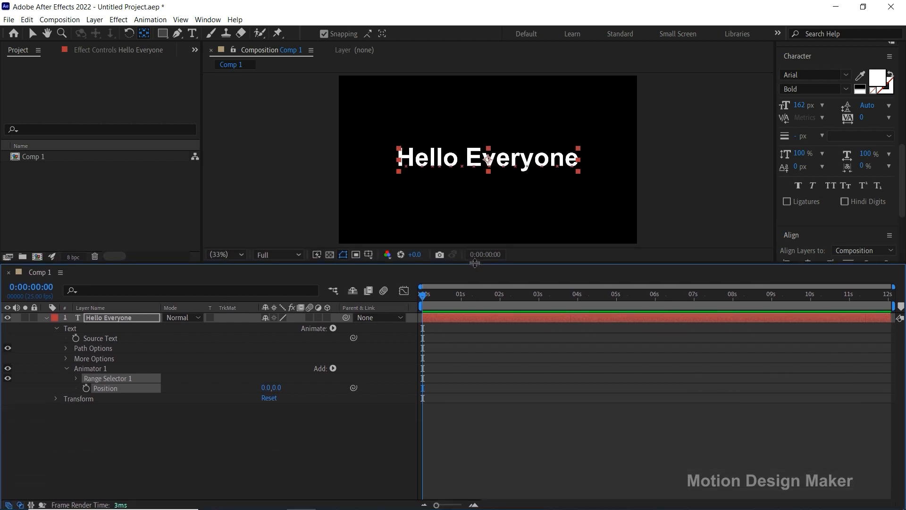
{"action": "left_click_drag", "start_coordinate": [276, 387], "coordinate": [317, 388]}
{"action": "left_click", "coordinate": [278, 388]}
{"action": "type", "text": "3"}
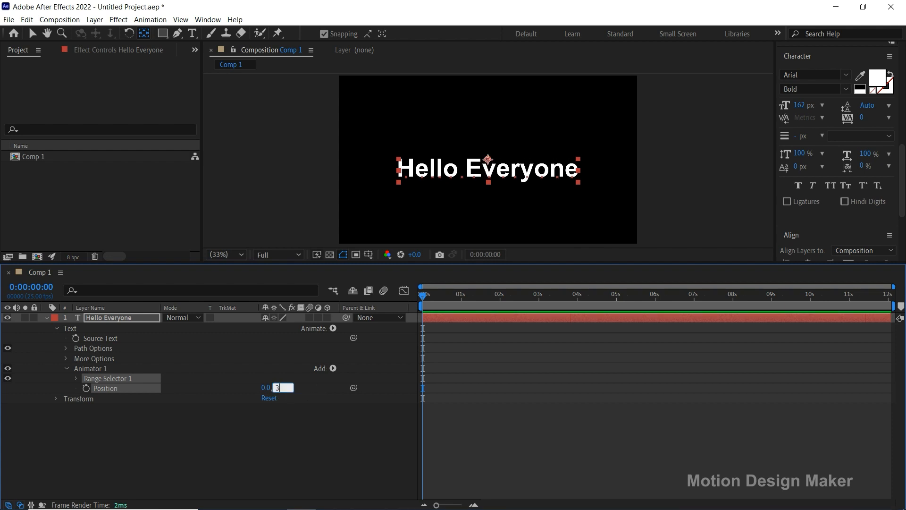
{"action": "type", "text": "80"}
{"action": "key", "text": "Return"}
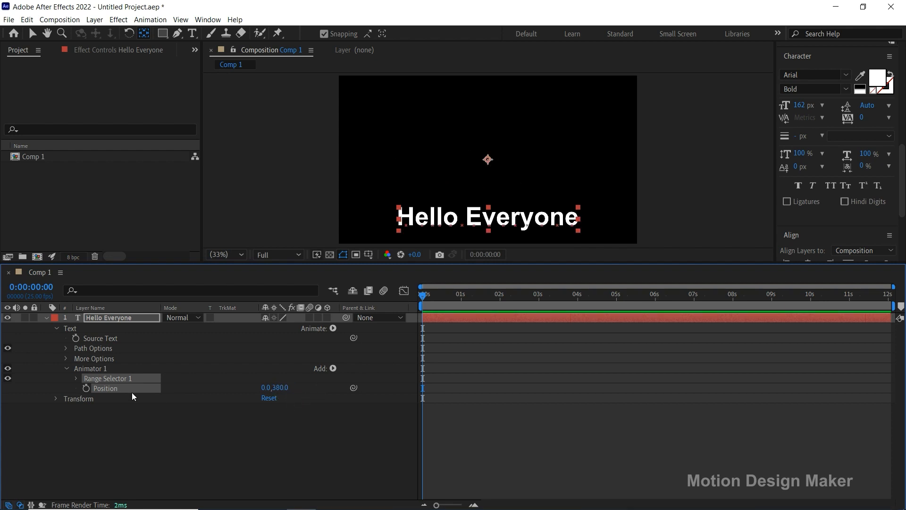
Set the advanced Shape option of Range Selector 1 to Ramp Up.
{"action": "left_click", "coordinate": [76, 377]}
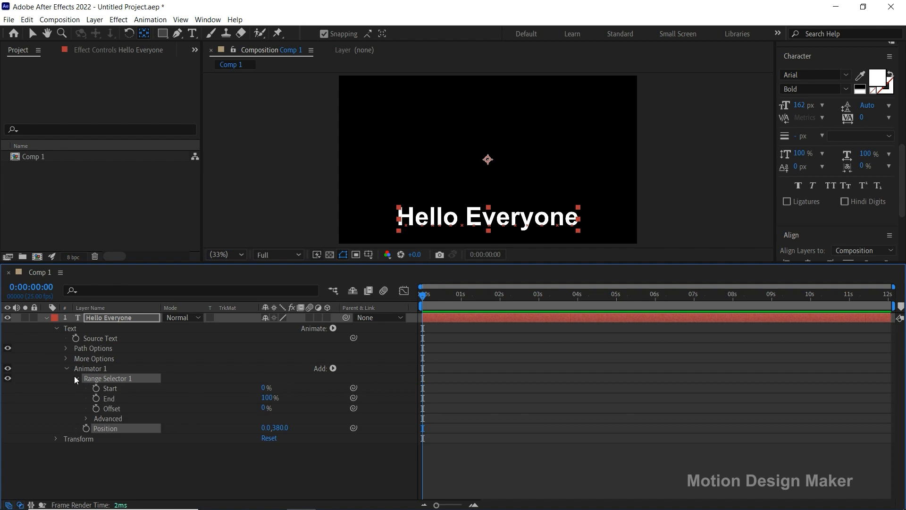
{"action": "left_click", "coordinate": [116, 417]}
{"action": "left_click", "coordinate": [86, 418]}
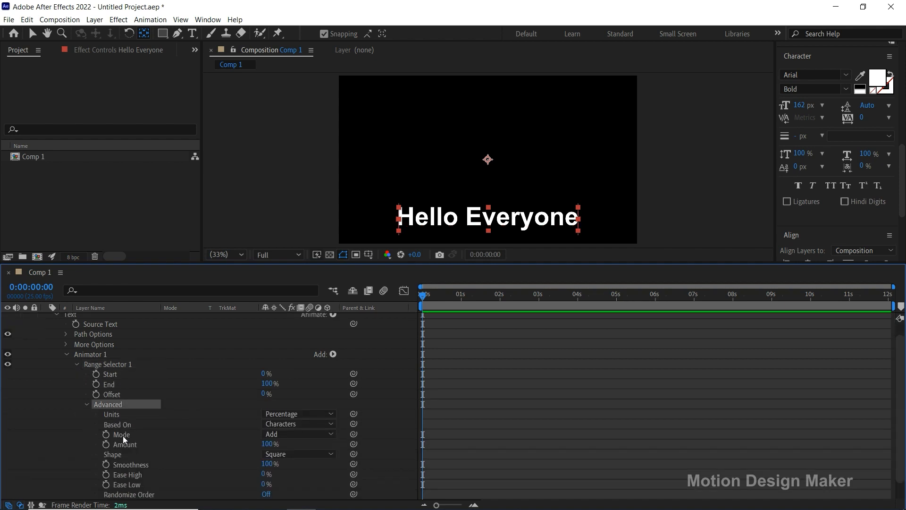
{"action": "left_click", "coordinate": [150, 454]}
{"action": "left_click", "coordinate": [330, 453]}
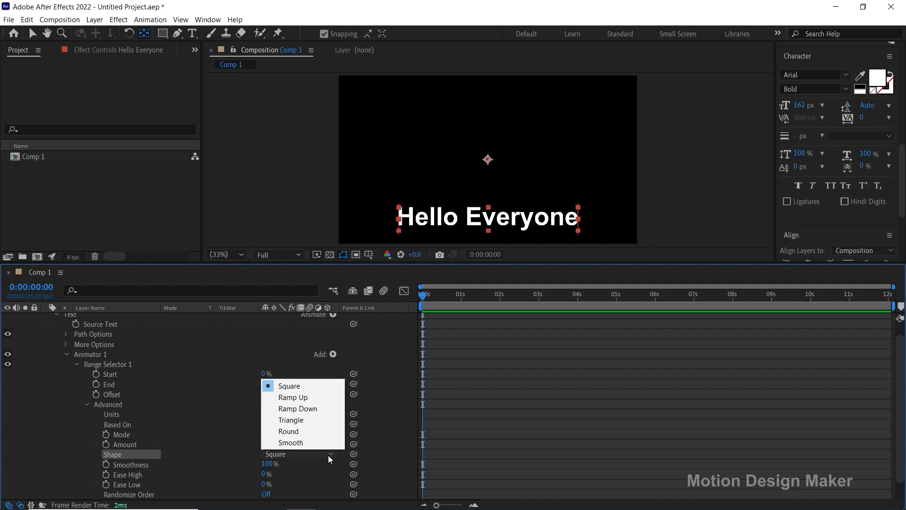
{"action": "left_click", "coordinate": [302, 397]}
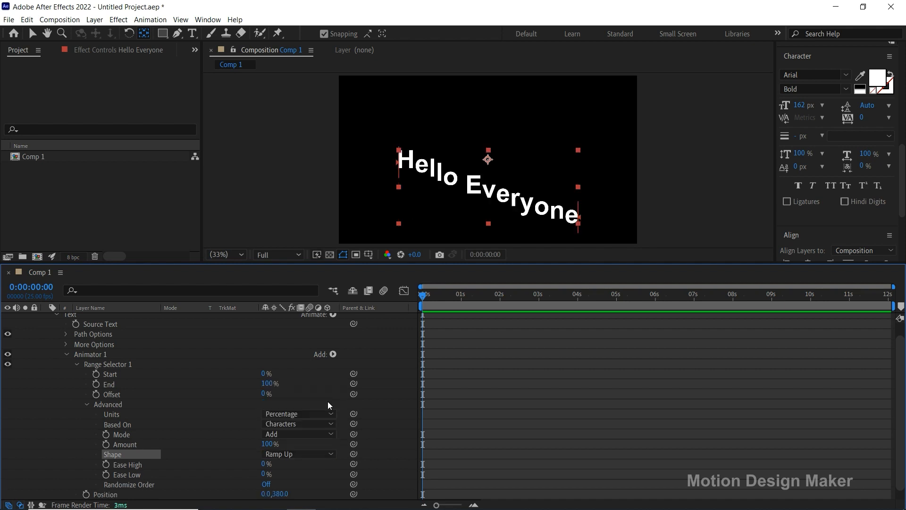
Keyframe the range selector's Offset from -100% at 0:00:00:08 to 100% at 0:00:01:03, and preview the animation.
{"action": "left_click_drag", "start_coordinate": [426, 297], "coordinate": [435, 299]}
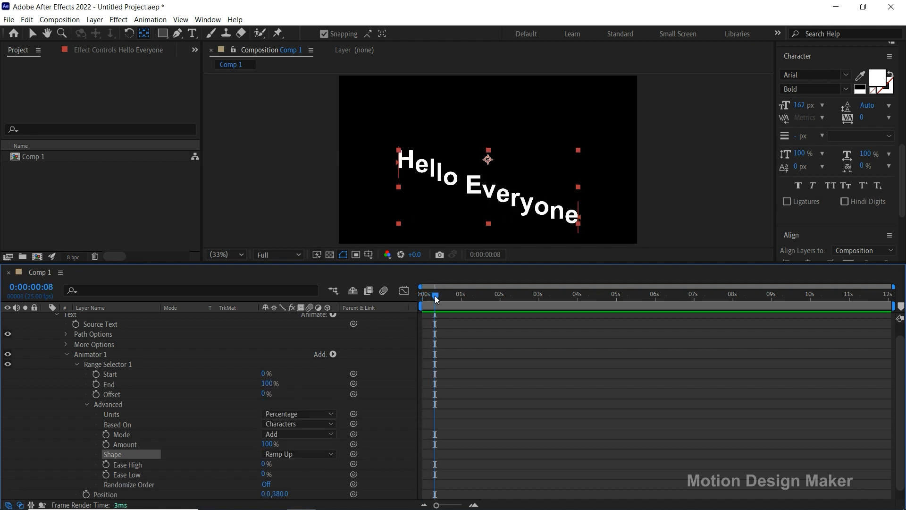
{"action": "left_click", "coordinate": [97, 394]}
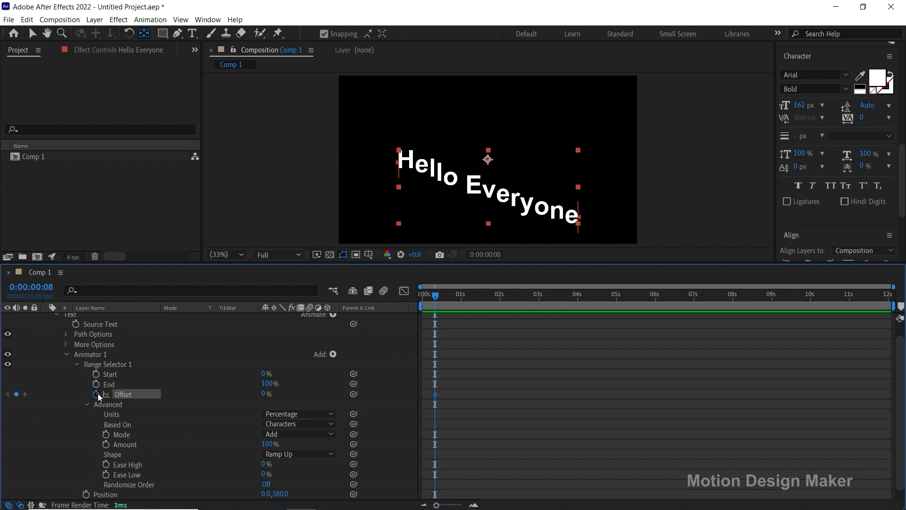
{"action": "left_click_drag", "start_coordinate": [471, 303], "coordinate": [468, 297]}
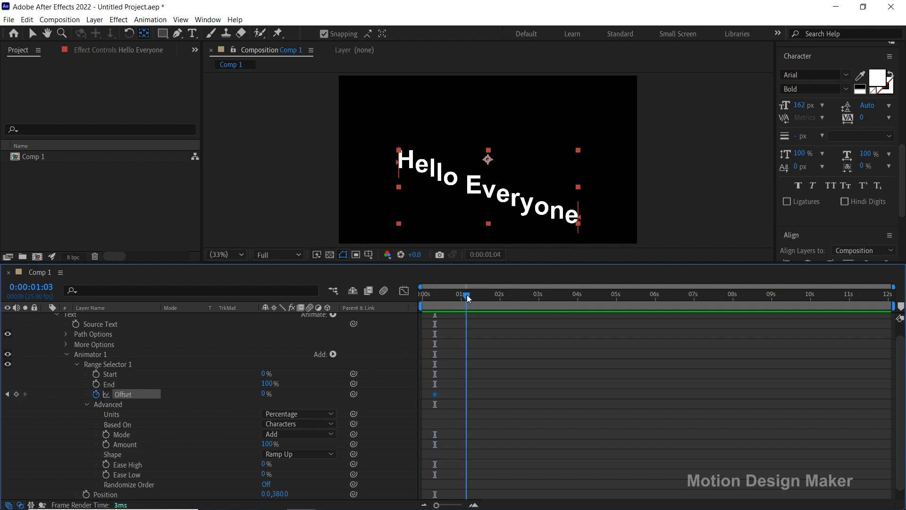
{"action": "left_click_drag", "start_coordinate": [264, 394], "coordinate": [329, 398]}
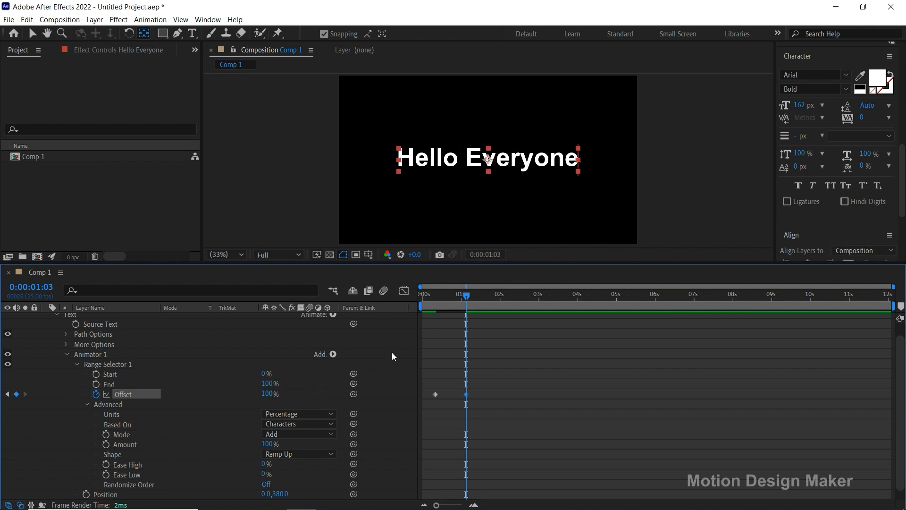
{"action": "left_click_drag", "start_coordinate": [446, 299], "coordinate": [435, 300]}
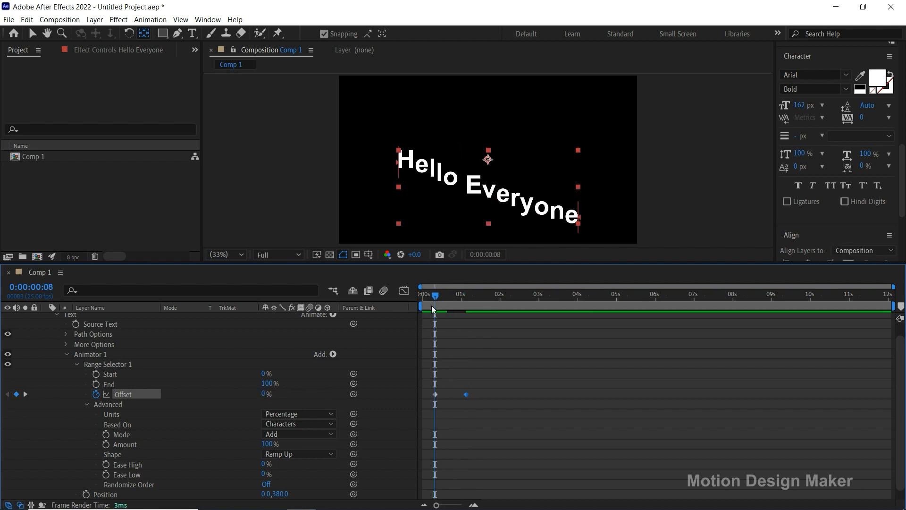
{"action": "left_click_drag", "start_coordinate": [266, 395], "coordinate": [194, 399]}
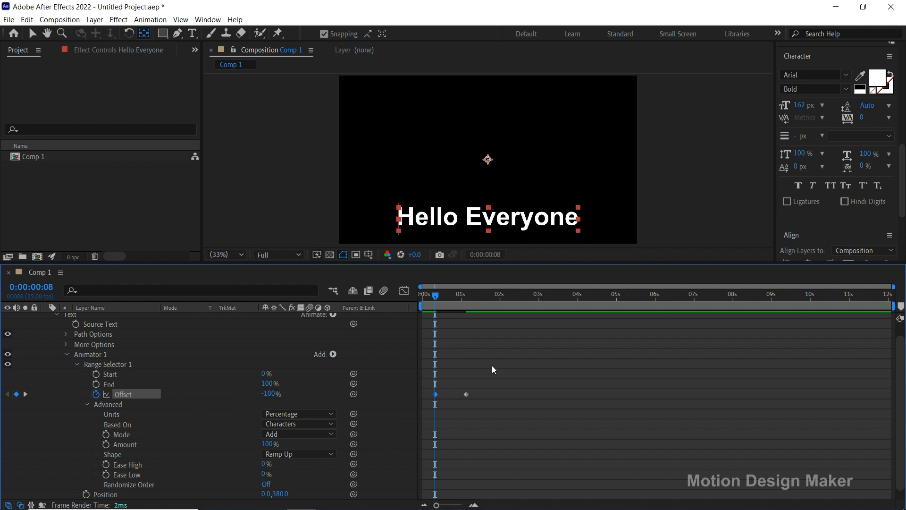
{"action": "left_click", "coordinate": [518, 361]}
{"action": "key", "text": "space"}
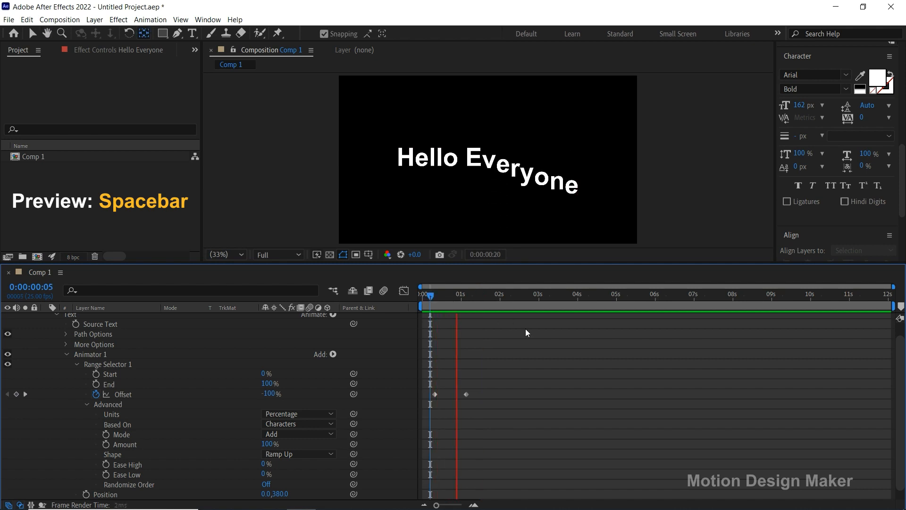
{"action": "left_click", "coordinate": [478, 295]}
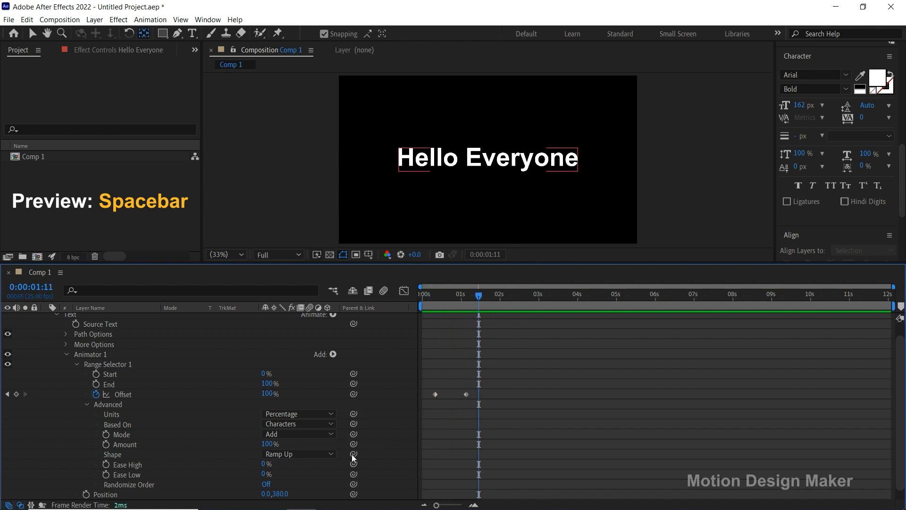
Set the range selector's Ease Low to 50% and preview the text animation from the start.
{"action": "left_click", "coordinate": [268, 474]}
{"action": "type", "text": "50"}
{"action": "key", "text": "Return"}
{"action": "key", "text": "space"}
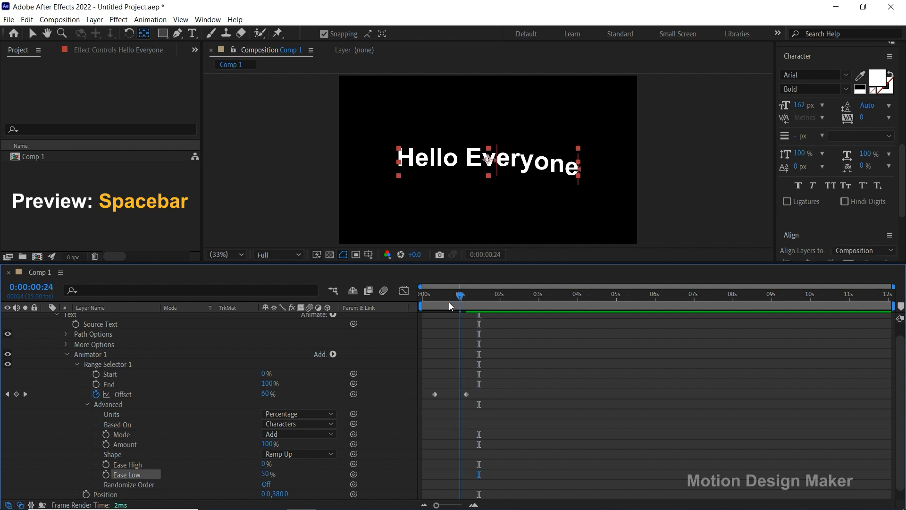
{"action": "left_click", "coordinate": [476, 297]}
{"action": "left_click_drag", "start_coordinate": [475, 293], "coordinate": [427, 301]}
{"action": "key", "text": "Home"}
{"action": "key", "text": "space"}
{"action": "key", "text": "space"}
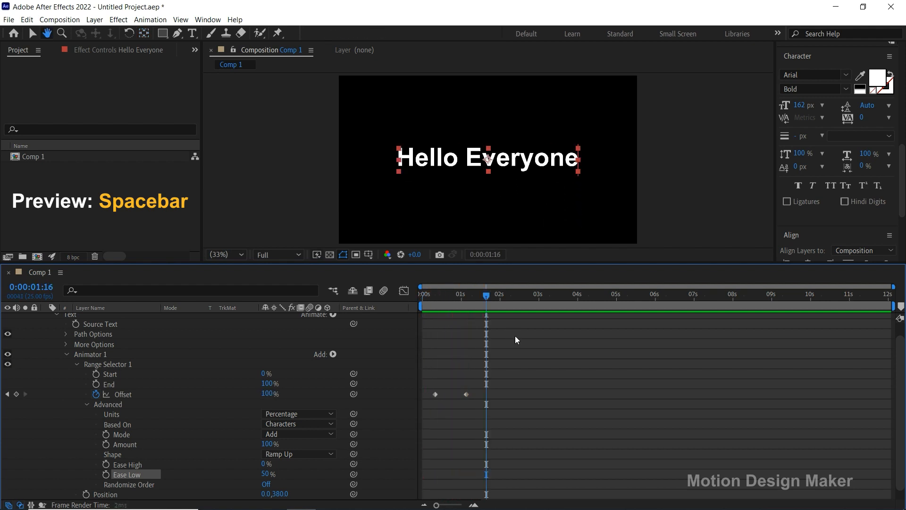
Add an Opacity property to Animator 1, set it to 0%, and preview the fading text.
{"action": "left_click_drag", "start_coordinate": [456, 297], "coordinate": [447, 297]}
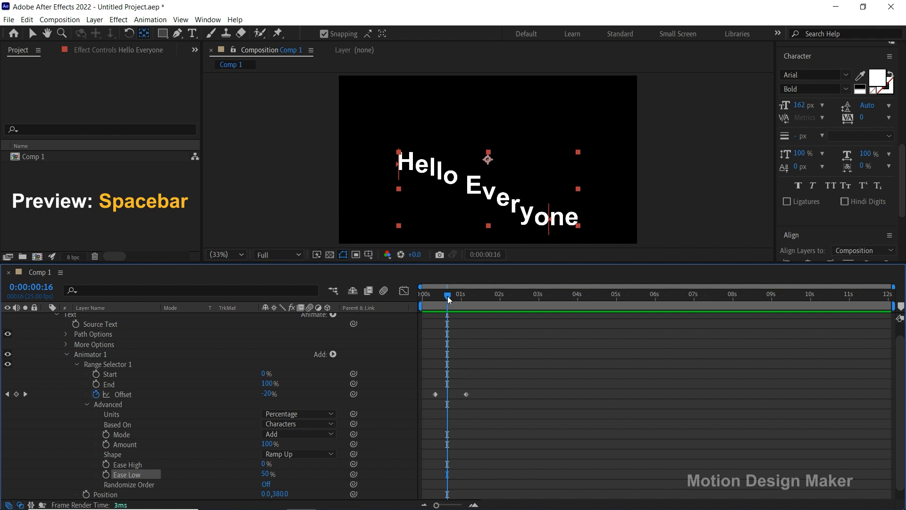
{"action": "left_click", "coordinate": [333, 354]}
{"action": "mouse_move", "coordinate": [363, 357]}
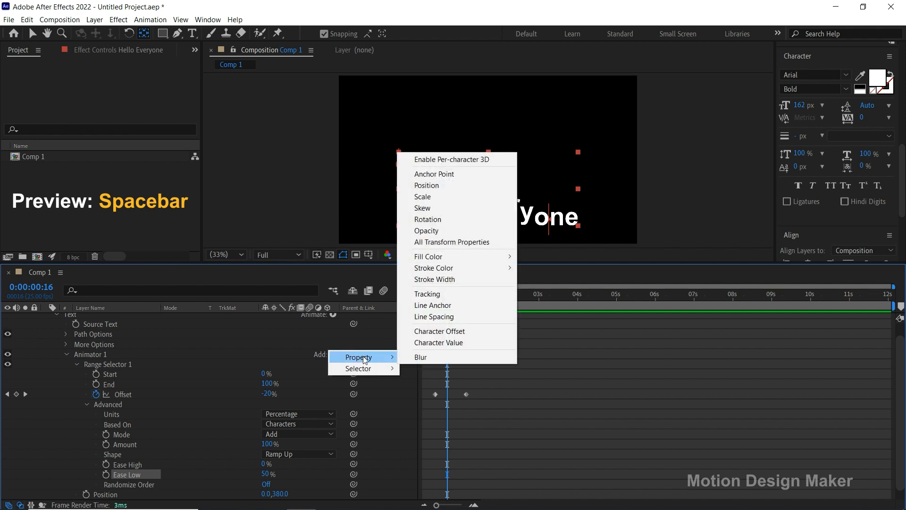
{"action": "left_click", "coordinate": [453, 231]}
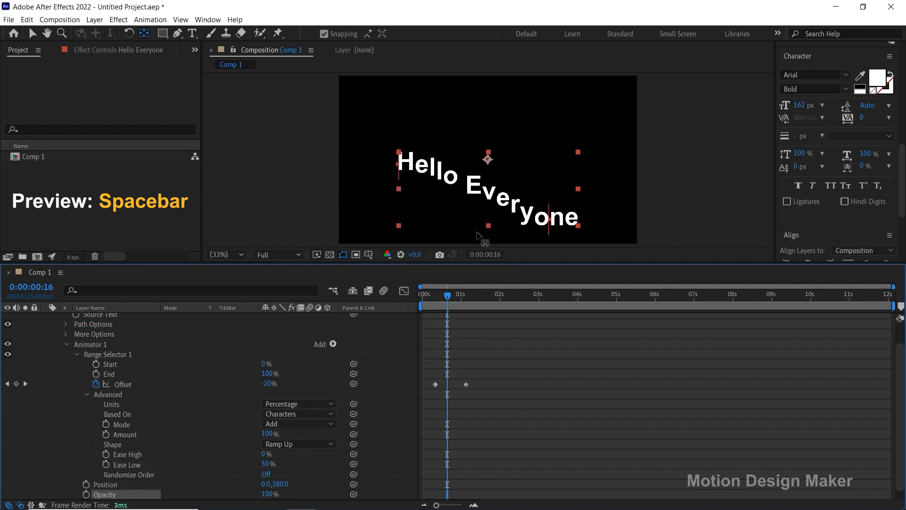
{"action": "left_click", "coordinate": [267, 493]}
{"action": "type", "text": "0"}
{"action": "key", "text": "Return"}
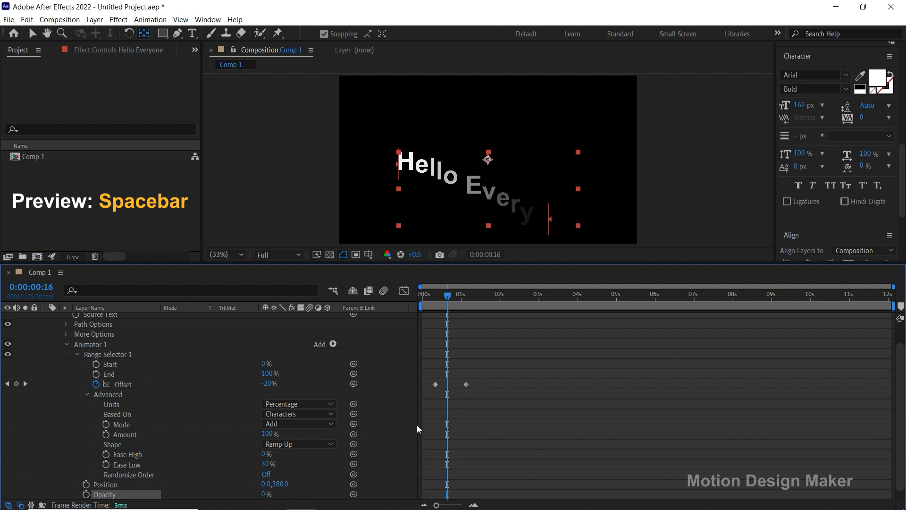
{"action": "key", "text": "space"}
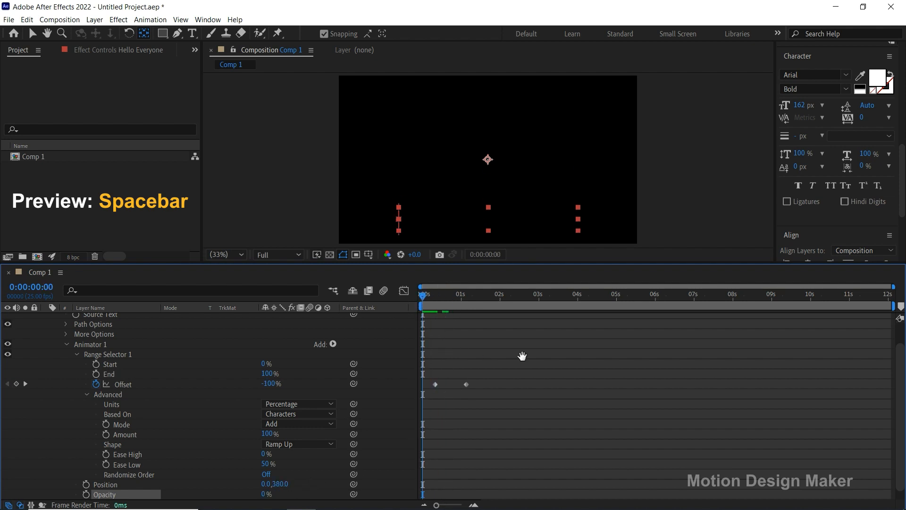
{"action": "key", "text": "space"}
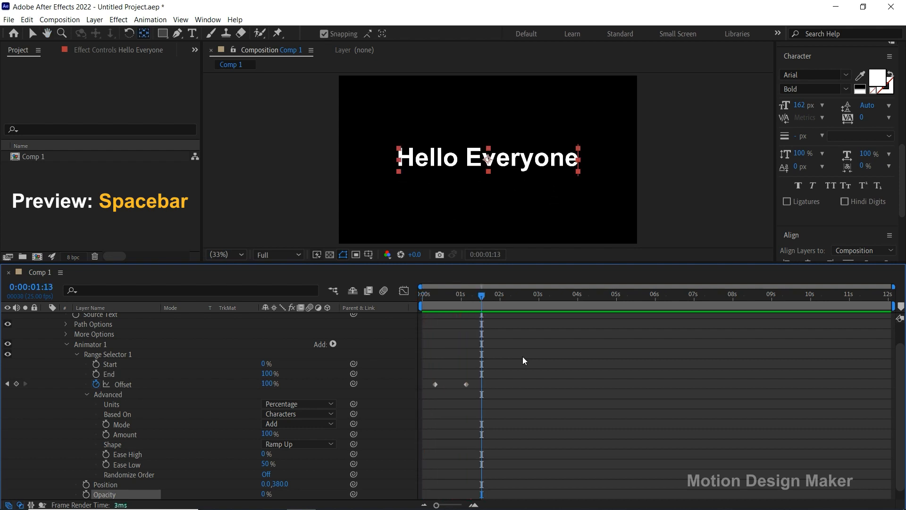
{"action": "left_click_drag", "start_coordinate": [464, 304], "coordinate": [450, 307]}
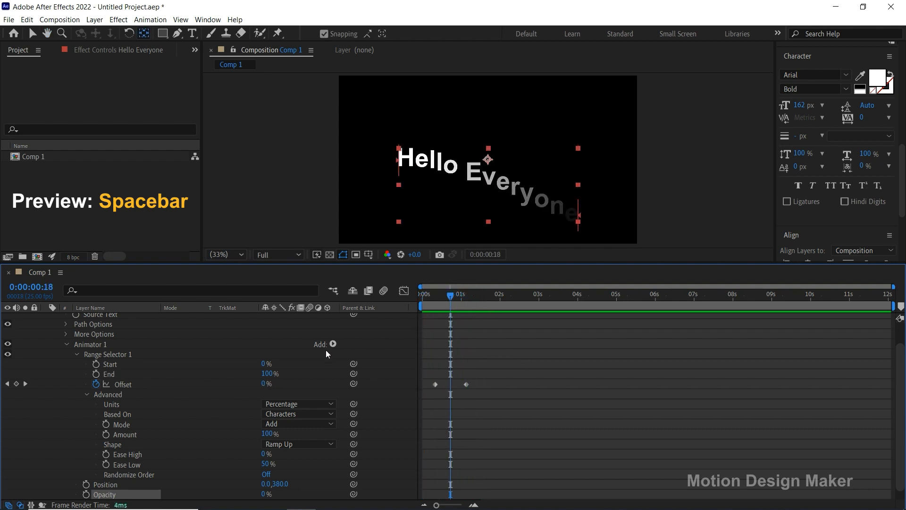
Collapse the Hello Everyone layer's properties and enlarge the composition preview area.
{"action": "left_click", "coordinate": [199, 322]}
{"action": "left_click_drag", "start_coordinate": [199, 322], "coordinate": [200, 367]}
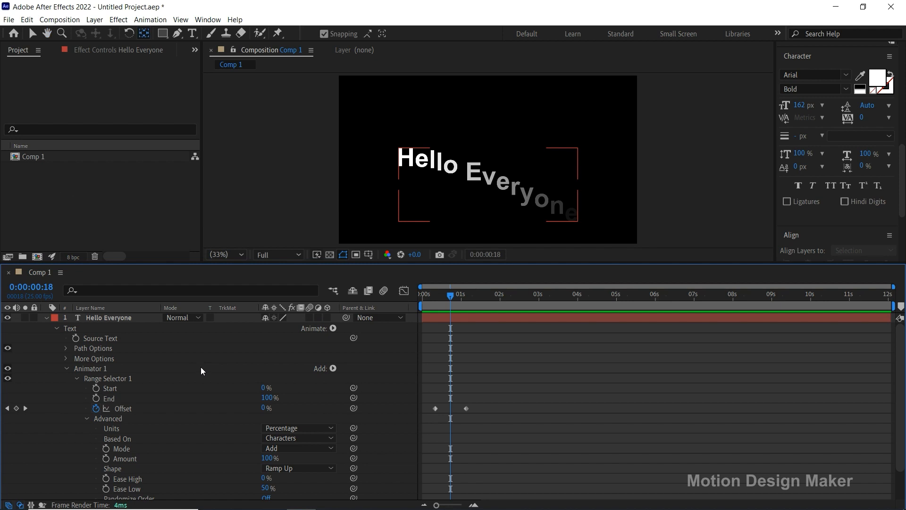
{"action": "left_click", "coordinate": [46, 317]}
{"action": "left_click", "coordinate": [132, 353]}
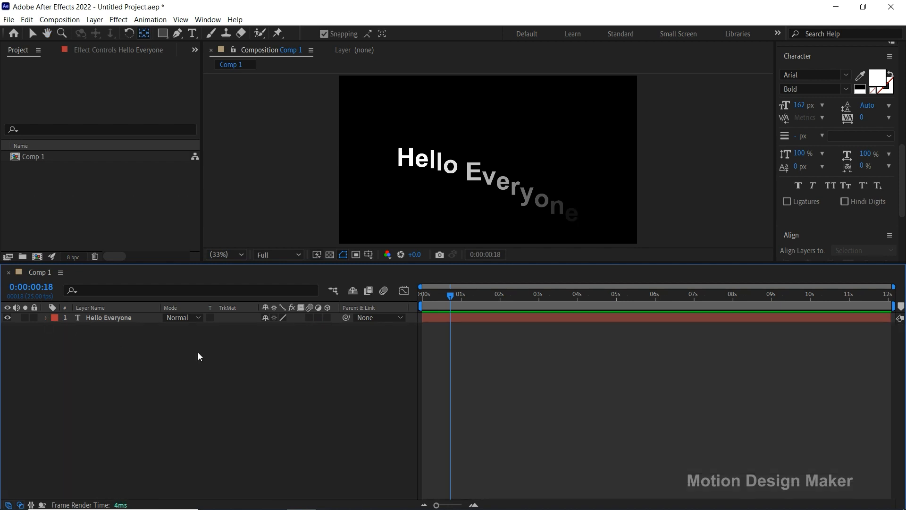
{"action": "left_click_drag", "start_coordinate": [436, 264], "coordinate": [437, 352]}
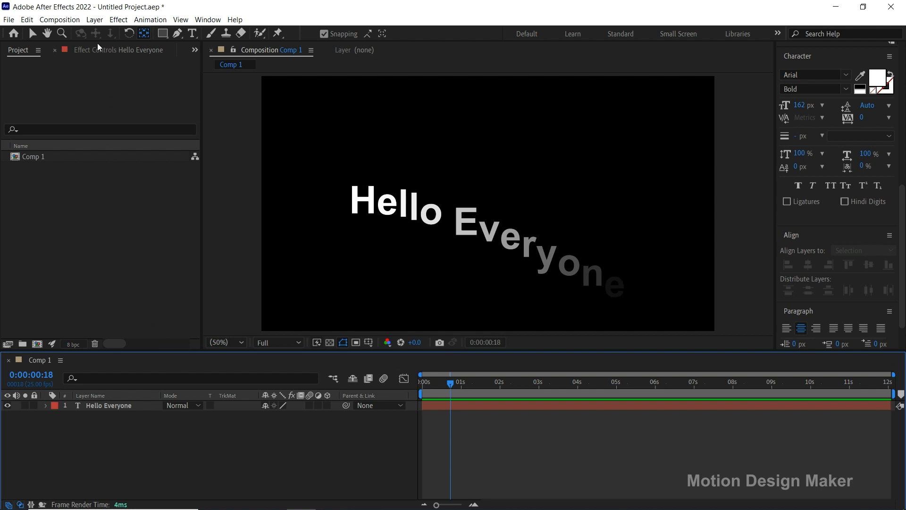
Create a black 1920 x 1080 px solid layer named BG.
{"action": "left_click", "coordinate": [95, 20]}
{"action": "mouse_move", "coordinate": [144, 32]}
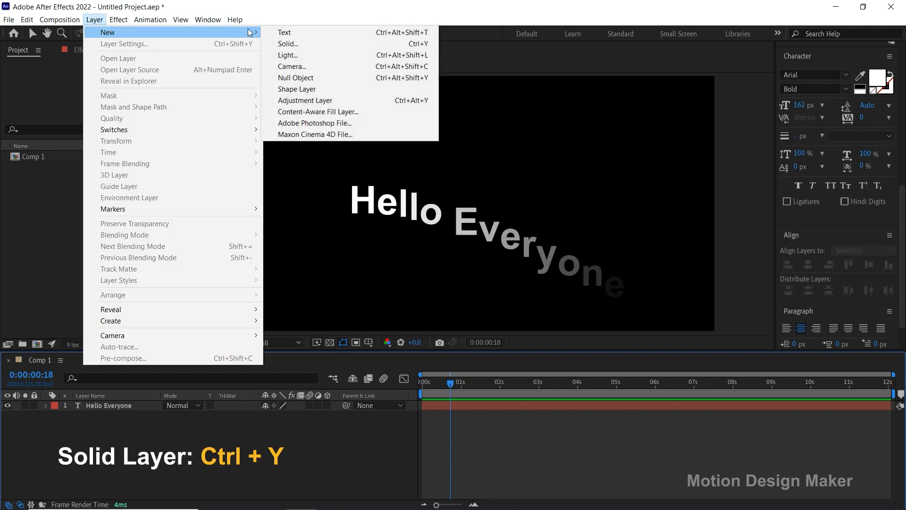
{"action": "left_click", "coordinate": [329, 44]}
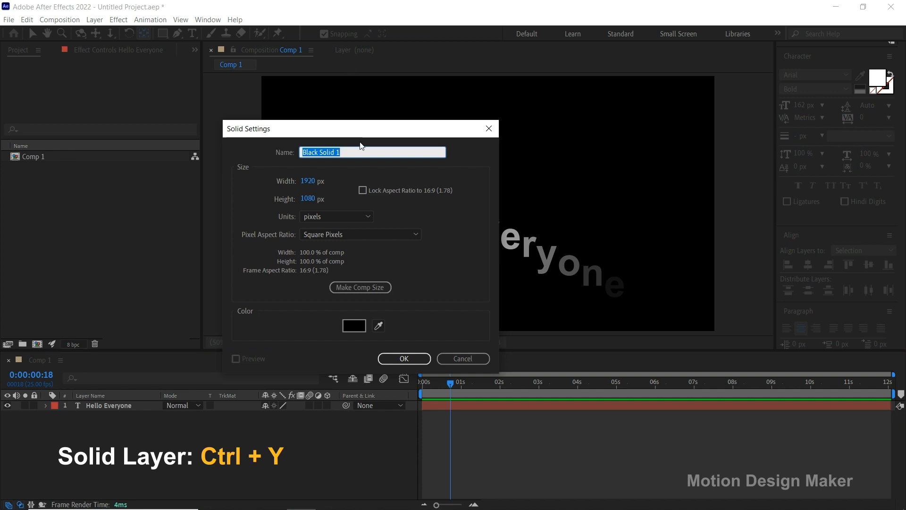
{"action": "type", "text": "BG"}
{"action": "left_click", "coordinate": [424, 359]}
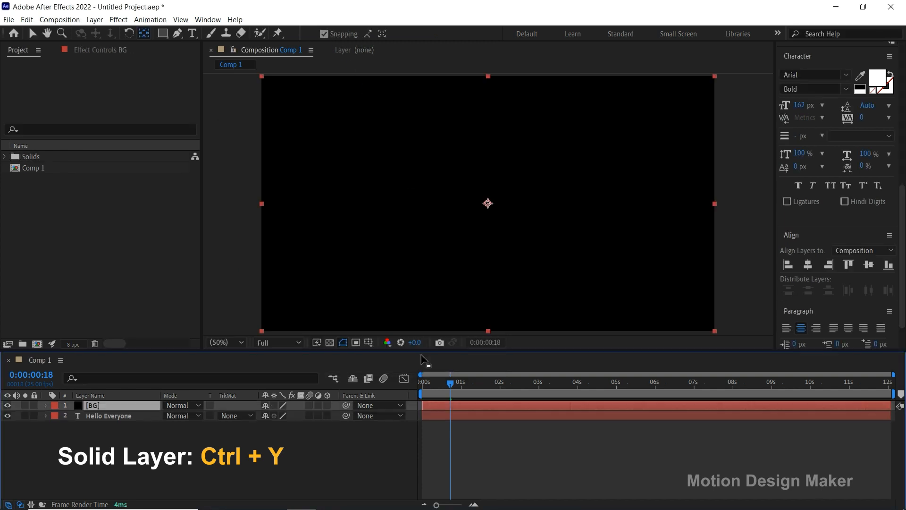
Apply the Fill effect to the BG layer and place the layer beneath the Hello Everyone text.
{"action": "left_click_drag", "start_coordinate": [903, 243], "coordinate": [904, 97]}
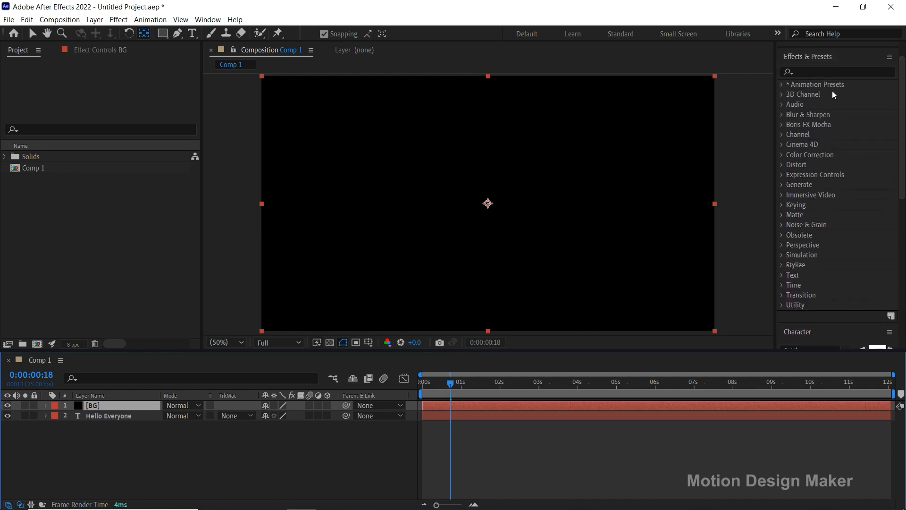
{"action": "left_click", "coordinate": [822, 72]}
{"action": "type", "text": "fill"}
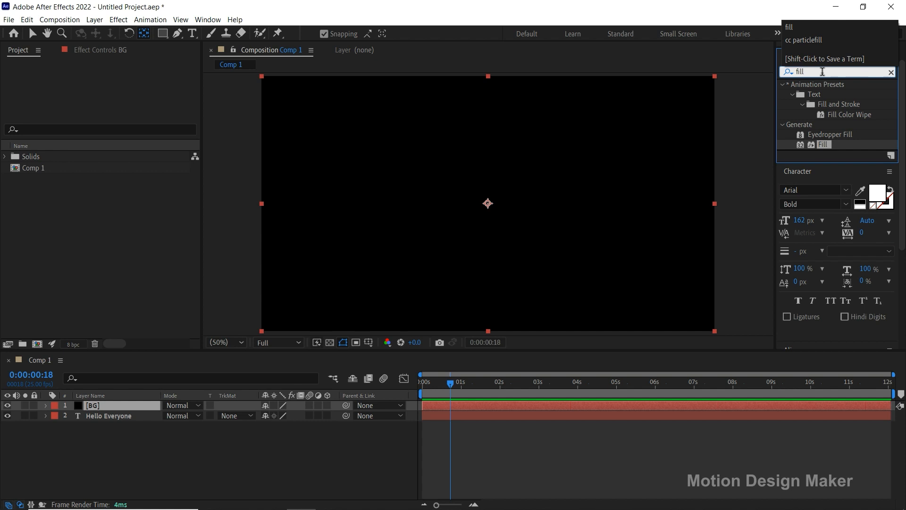
{"action": "left_click_drag", "start_coordinate": [826, 148], "coordinate": [561, 404]}
{"action": "left_click_drag", "start_coordinate": [141, 404], "coordinate": [140, 424]}
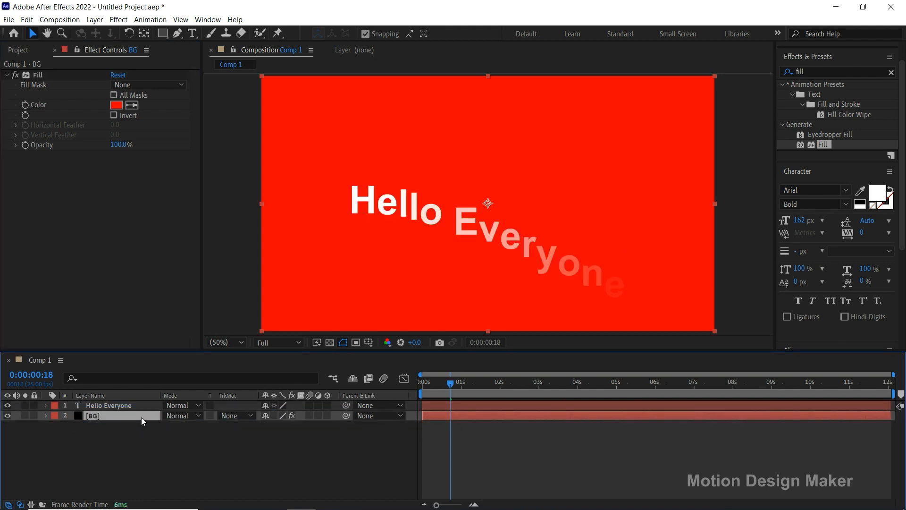
Set the BG layer's Fill colour to blue 3800FF.
{"action": "left_click", "coordinate": [116, 105]}
{"action": "left_click_drag", "start_coordinate": [210, 239], "coordinate": [218, 232]}
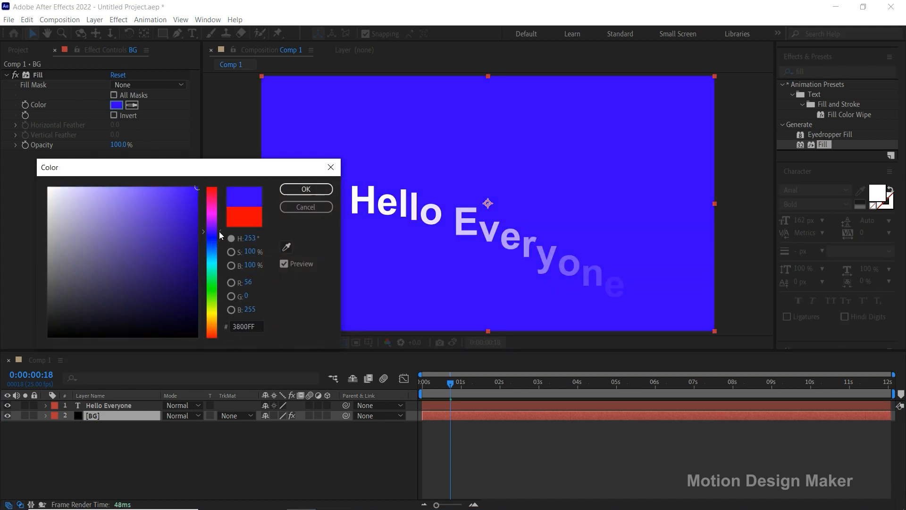
{"action": "left_click", "coordinate": [305, 189]}
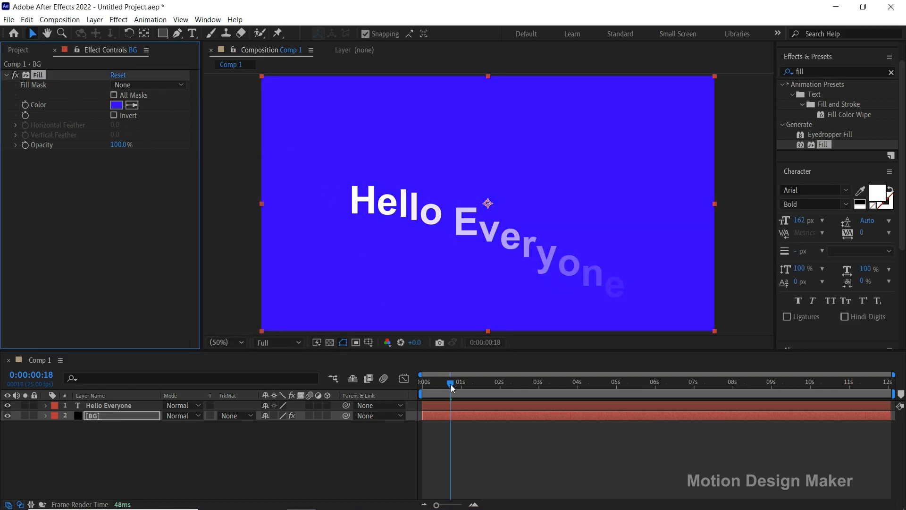
Preview the text reveal over the blue background from the start of the composition.
{"action": "left_click_drag", "start_coordinate": [449, 384], "coordinate": [418, 387]}
{"action": "left_click", "coordinate": [528, 454]}
{"action": "key", "text": "space"}
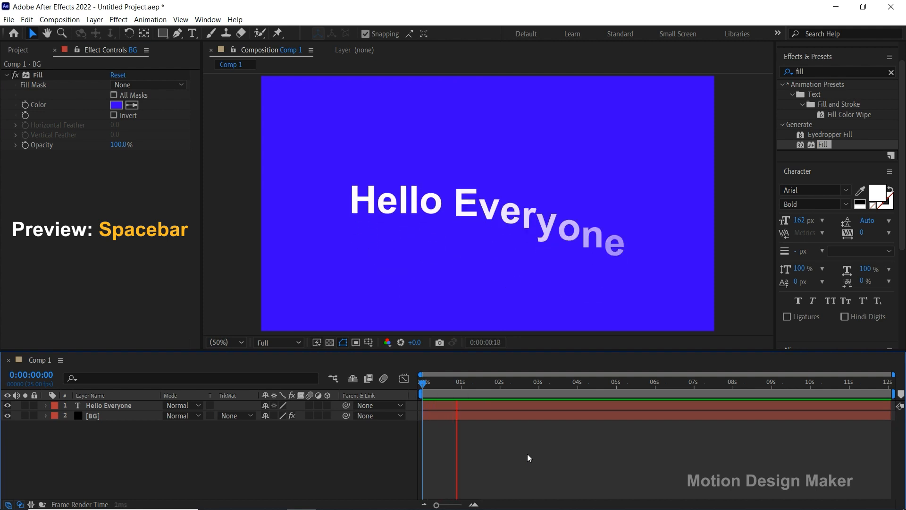
{"action": "key", "text": "space"}
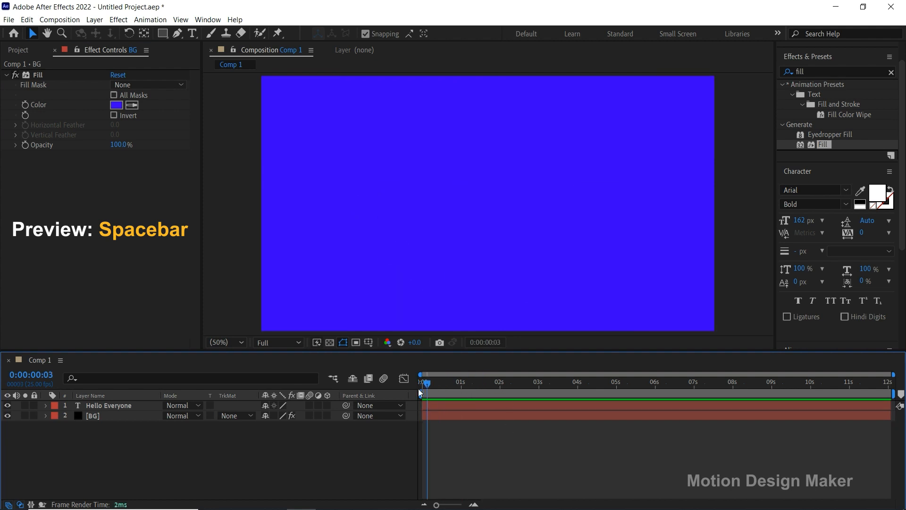
{"action": "key", "text": "space"}
Pre-compose the Hello Everyone and BG layers into a new composition named 01, moving all attributes into it.
{"action": "left_click_drag", "start_coordinate": [463, 387], "coordinate": [467, 383]}
{"action": "left_click", "coordinate": [466, 406]}
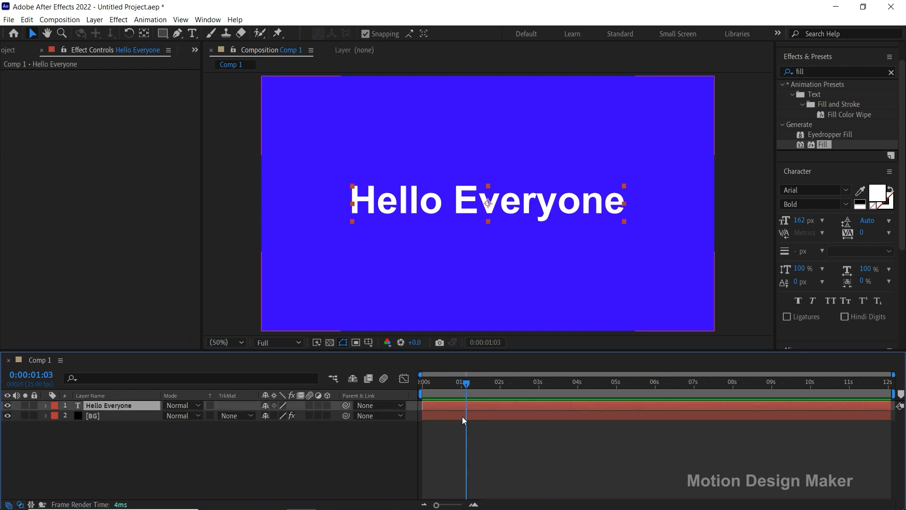
{"action": "left_click", "coordinate": [462, 416], "text": "shift"}
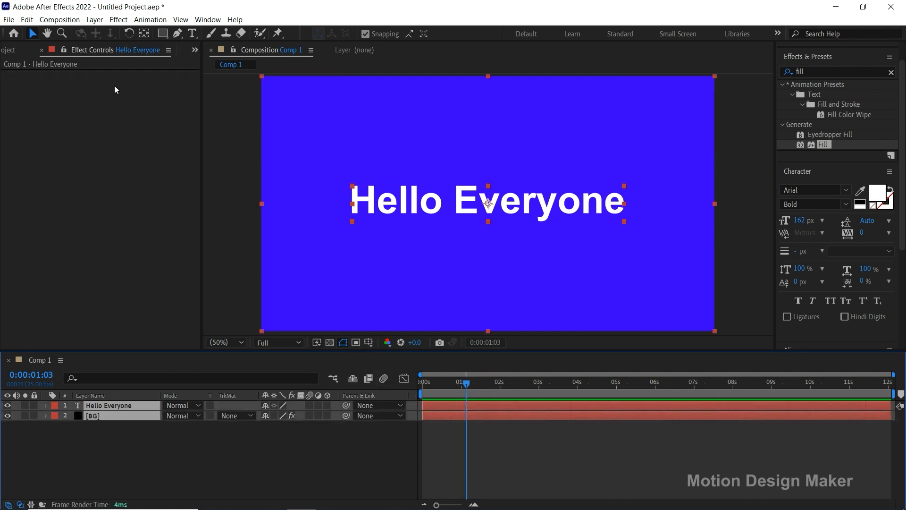
{"action": "left_click", "coordinate": [95, 20]}
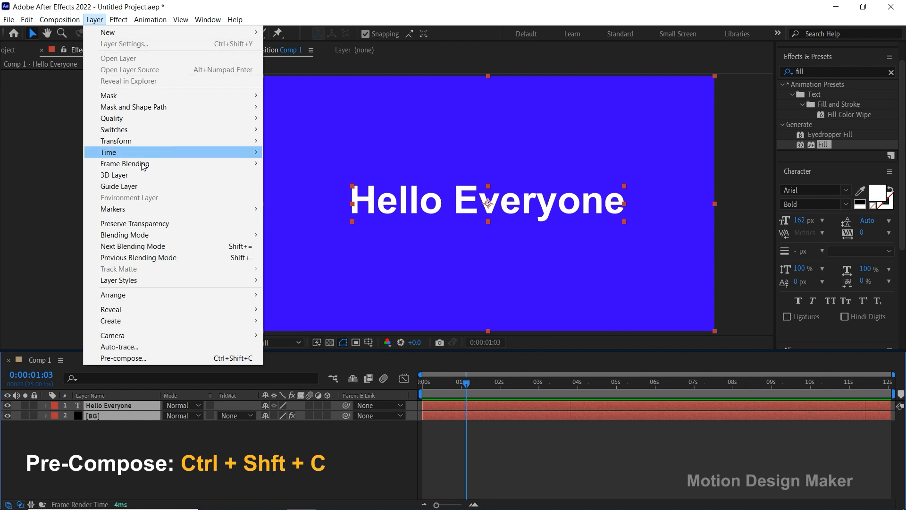
{"action": "left_click", "coordinate": [180, 357]}
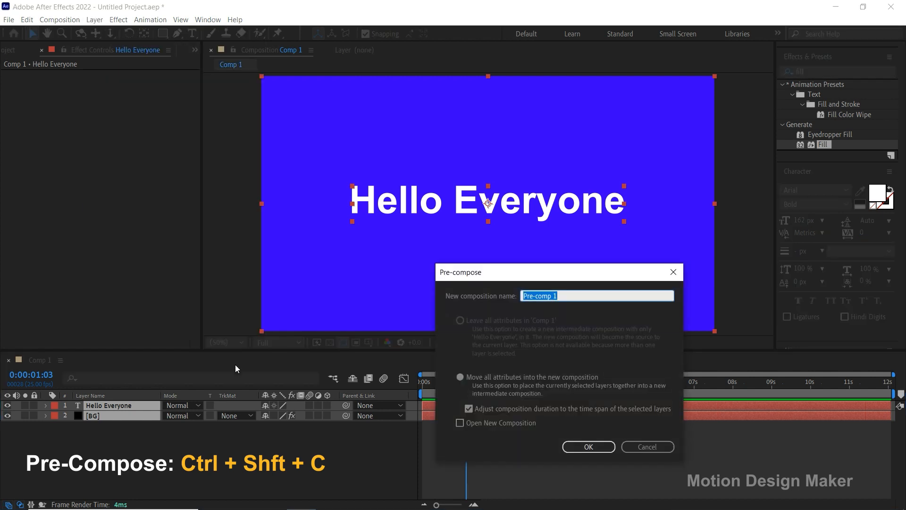
{"action": "type", "text": "01"}
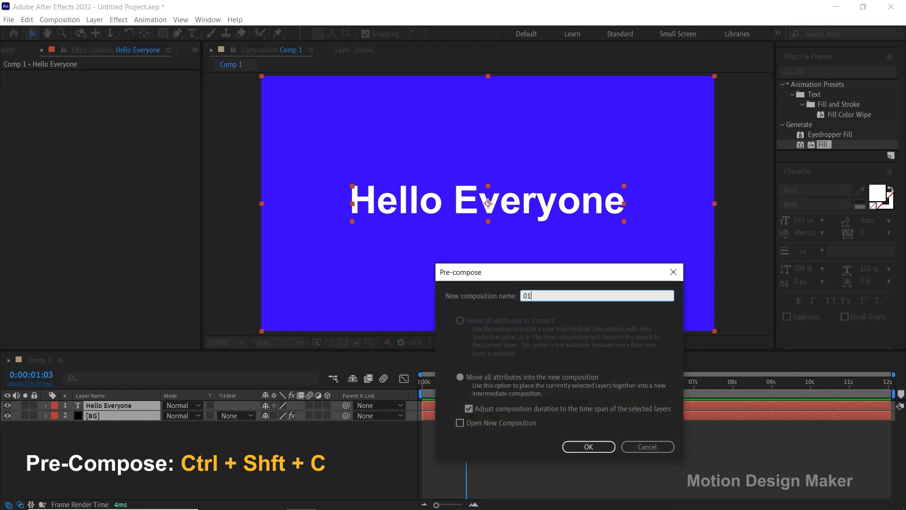
{"action": "left_click", "coordinate": [588, 446]}
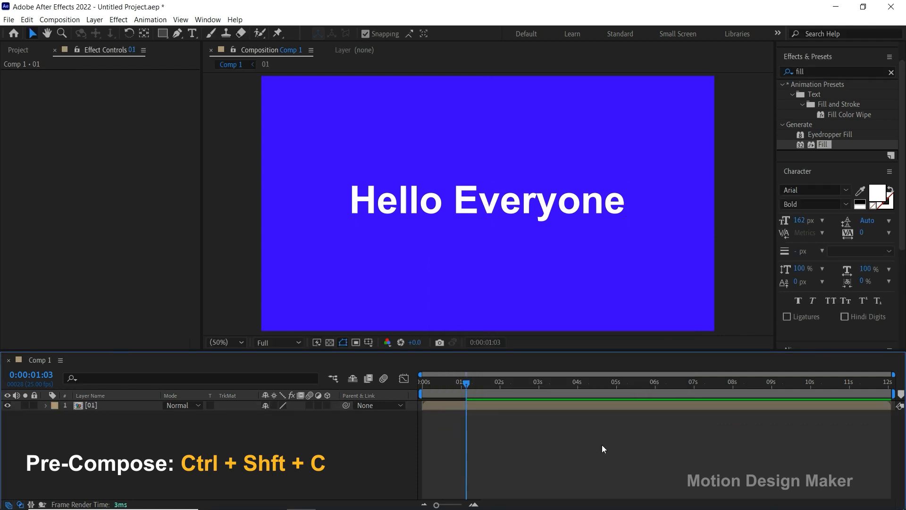
Play back the 01 pre-composition from the first frame and return to the start of the timeline.
{"action": "left_click_drag", "start_coordinate": [467, 384], "coordinate": [422, 383]}
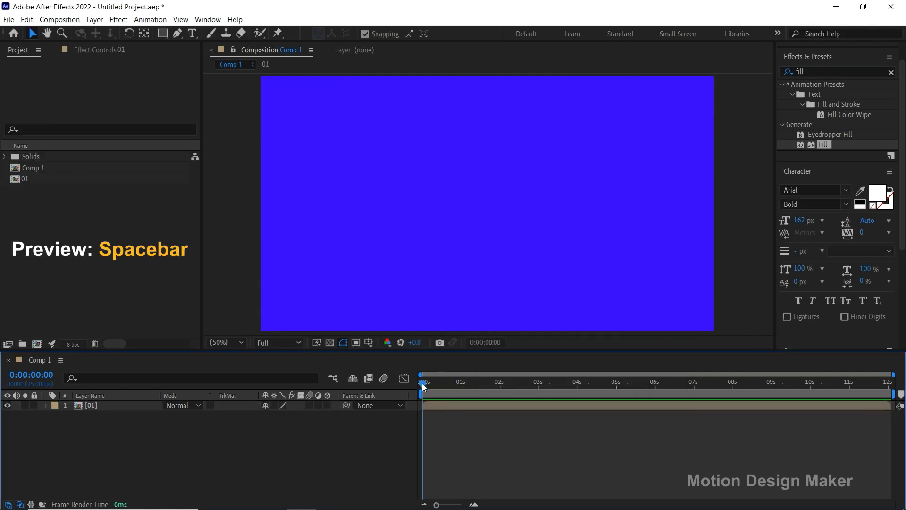
{"action": "key", "text": "space"}
{"action": "left_click_drag", "start_coordinate": [488, 384], "coordinate": [423, 383]}
{"action": "key", "text": "space"}
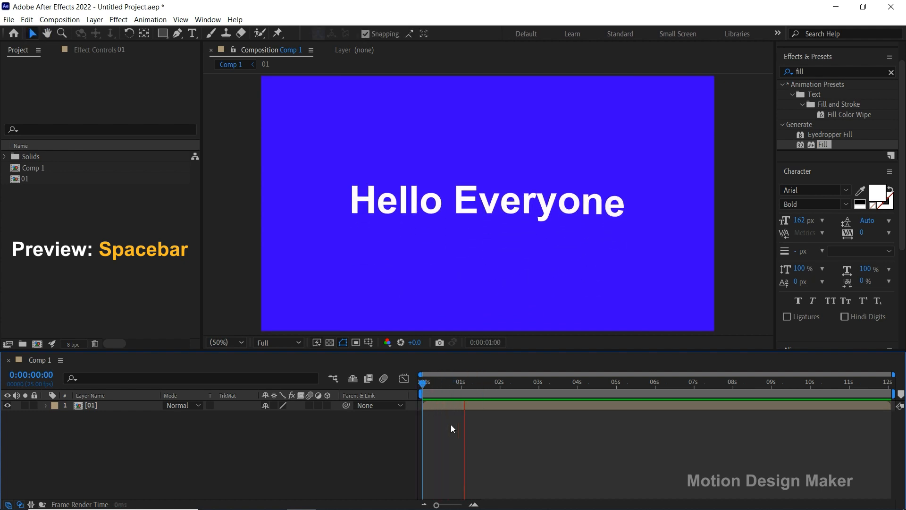
{"action": "key", "text": "space"}
{"action": "left_click_drag", "start_coordinate": [477, 382], "coordinate": [417, 380]}
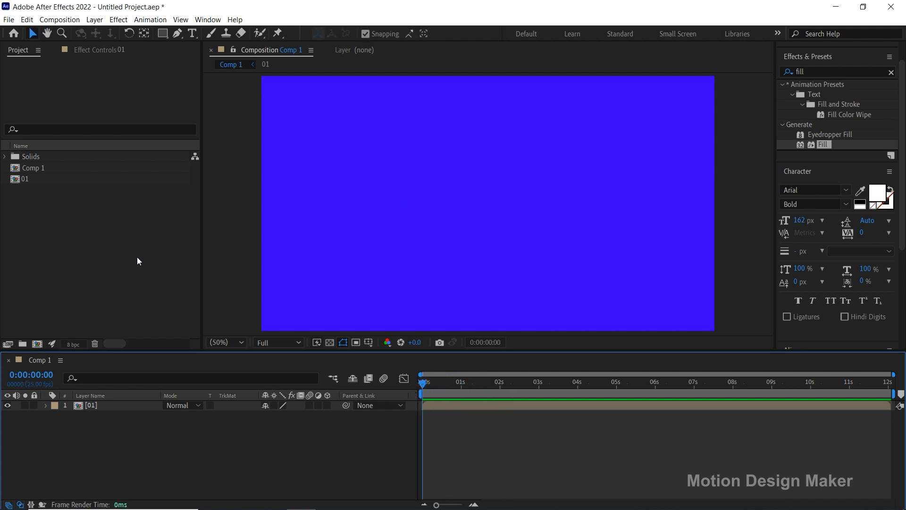
Duplicate composition 01 in the project five times to create compositions 02 through 06.
{"action": "left_click", "coordinate": [70, 179]}
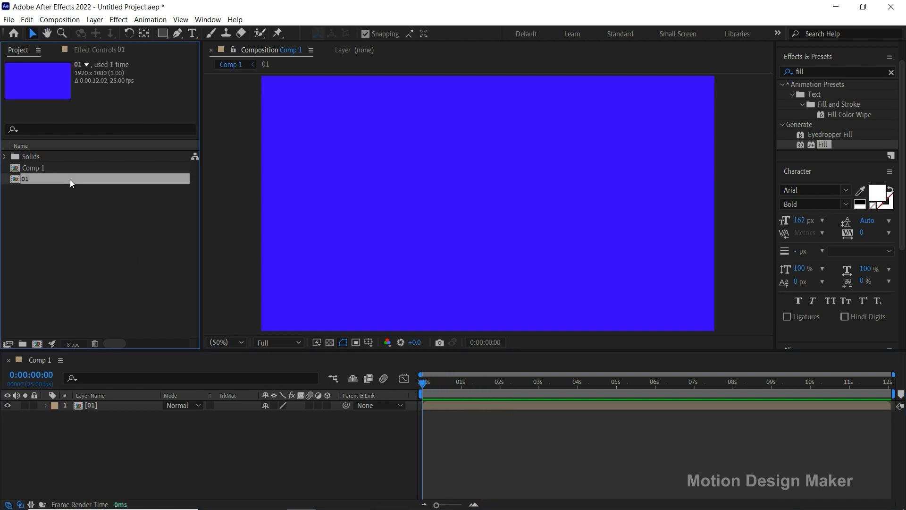
{"action": "key", "text": "ctrl+d"}
{"action": "left_click", "coordinate": [27, 20]}
{"action": "left_click", "coordinate": [86, 149]}
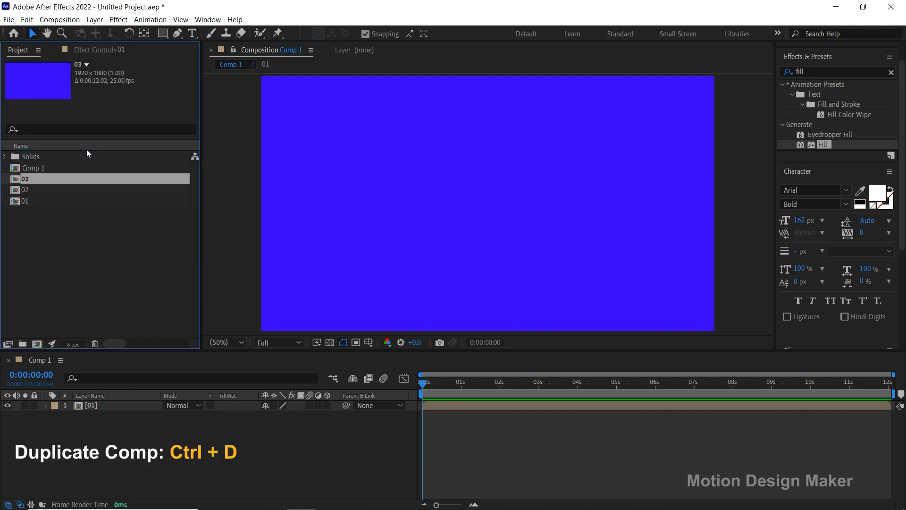
{"action": "left_click", "coordinate": [27, 20]}
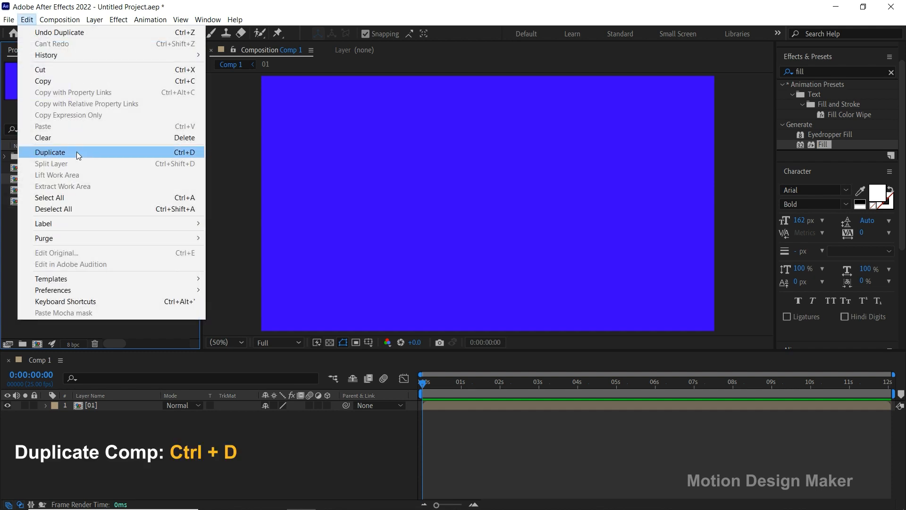
{"action": "left_click", "coordinate": [77, 151]}
{"action": "left_click", "coordinate": [27, 20]}
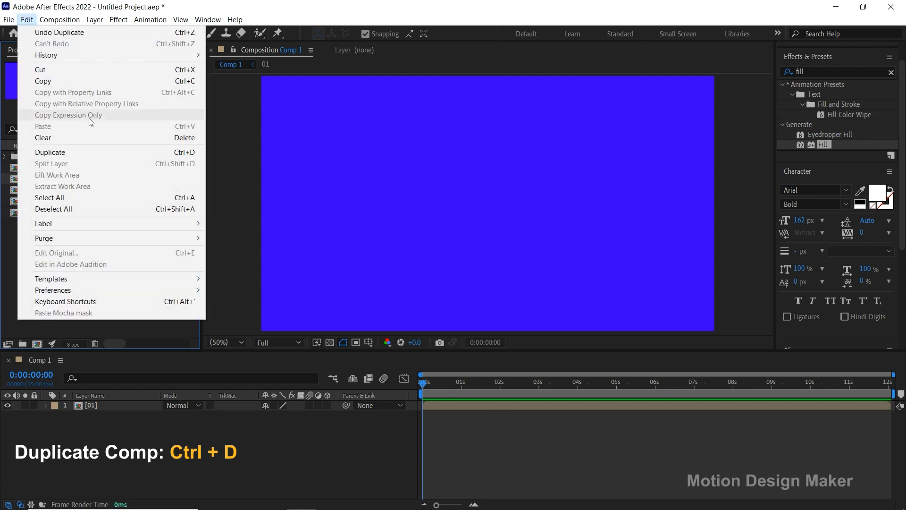
{"action": "left_click", "coordinate": [96, 149]}
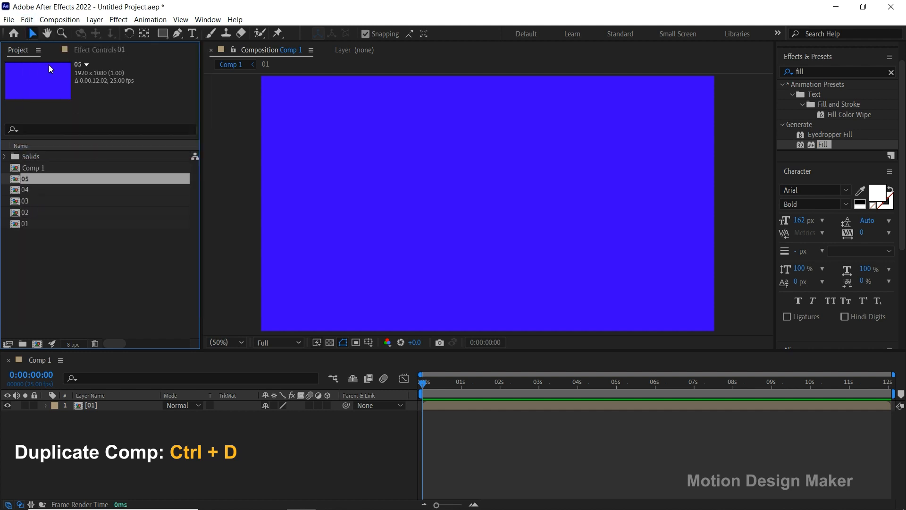
{"action": "left_click", "coordinate": [27, 19]}
{"action": "left_click", "coordinate": [101, 150]}
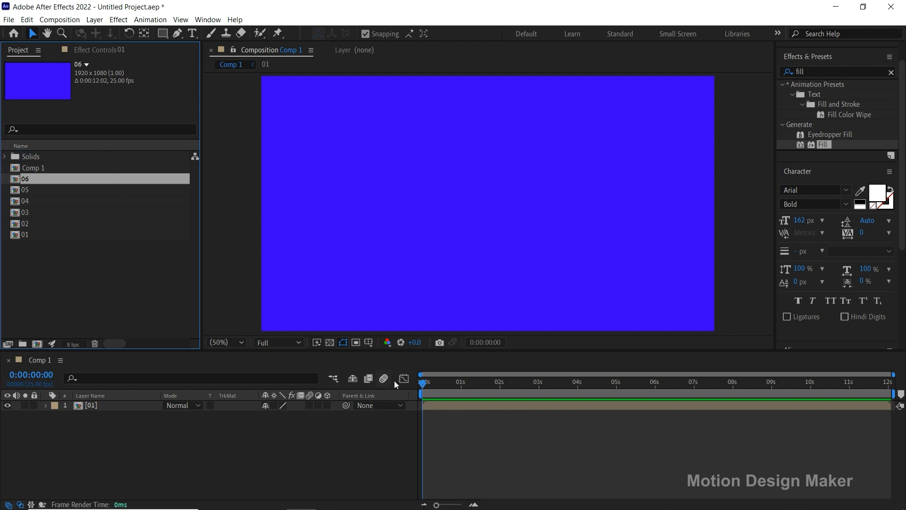
Apply the Radial Wipe transition effect to layer 01 with the current time at 0:00:01:19, and show its effect settings.
{"action": "left_click_drag", "start_coordinate": [424, 383], "coordinate": [490, 395]}
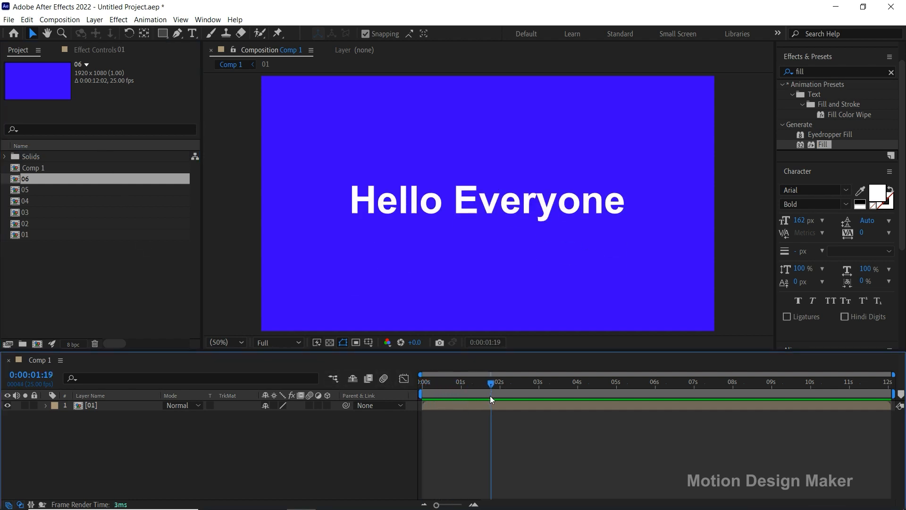
{"action": "left_click", "coordinate": [491, 406]}
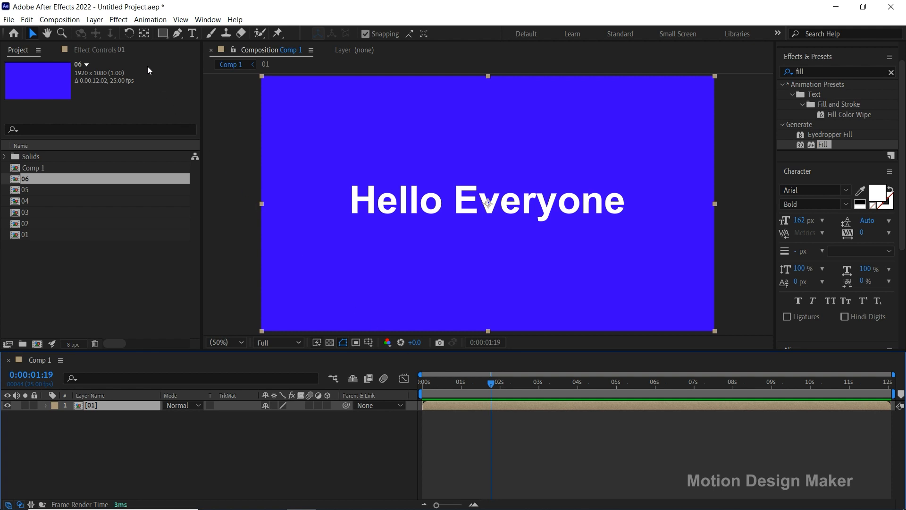
{"action": "left_click", "coordinate": [118, 20]}
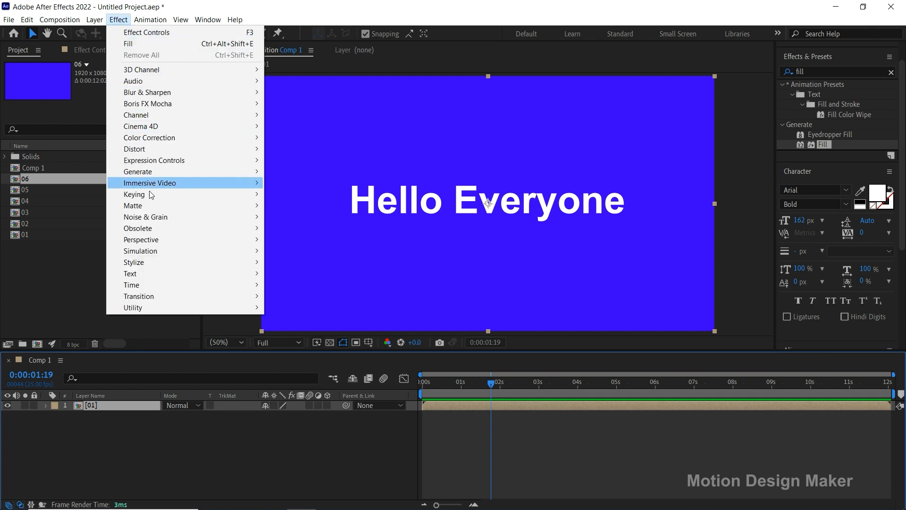
{"action": "mouse_move", "coordinate": [169, 298]}
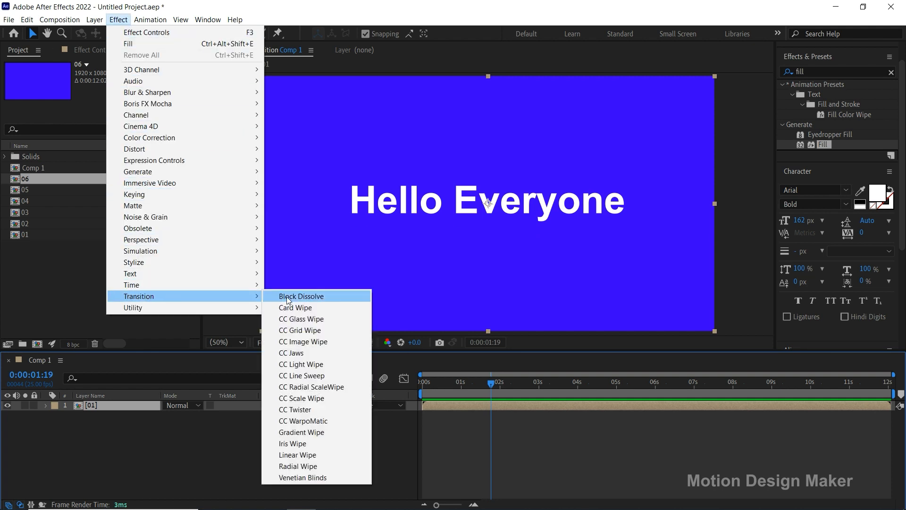
{"action": "left_click", "coordinate": [337, 466]}
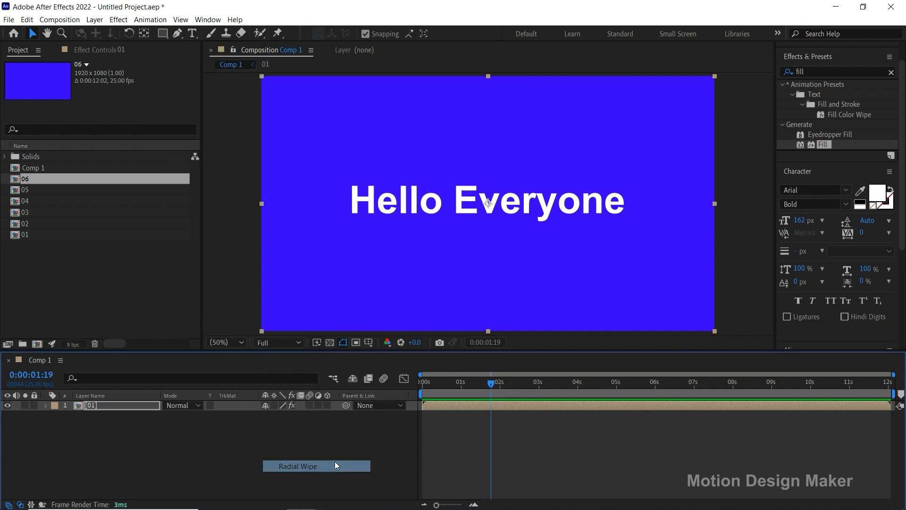
{"action": "left_click", "coordinate": [105, 50]}
Set the Radial Wipe's Transition Completion to 5% and its Wipe direction to Both.
{"action": "left_click_drag", "start_coordinate": [114, 85], "coordinate": [136, 93]}
{"action": "left_click", "coordinate": [116, 85]}
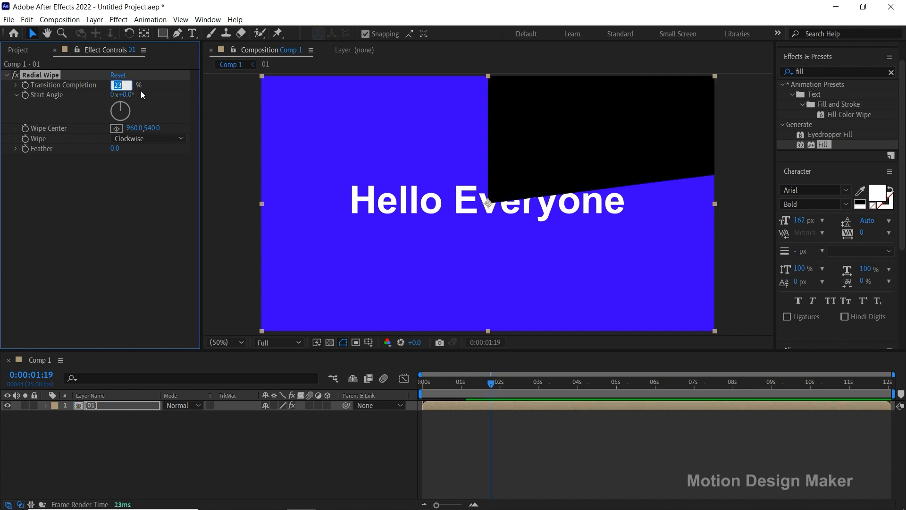
{"action": "type", "text": "5"}
{"action": "key", "text": "Return"}
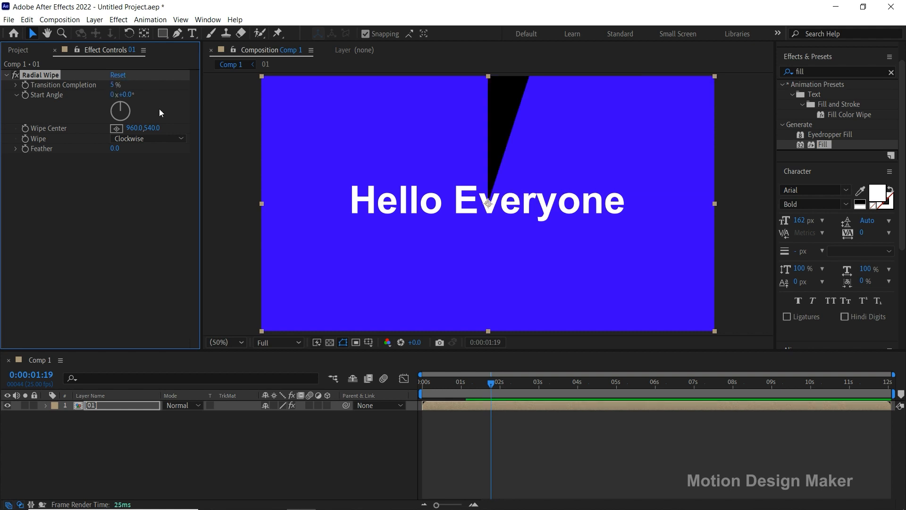
{"action": "left_click", "coordinate": [158, 137]}
{"action": "left_click", "coordinate": [154, 172]}
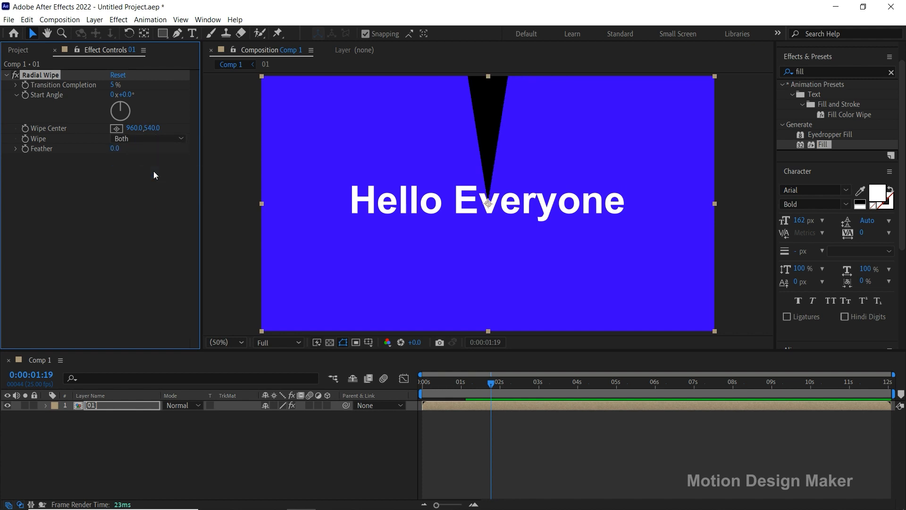
Set the Radial Wipe's Start Angle to 180° and keyframe Transition Completion at 0% at 0:00:01:18.
{"action": "left_click_drag", "start_coordinate": [114, 86], "coordinate": [131, 97]}
{"action": "left_click", "coordinate": [132, 94]}
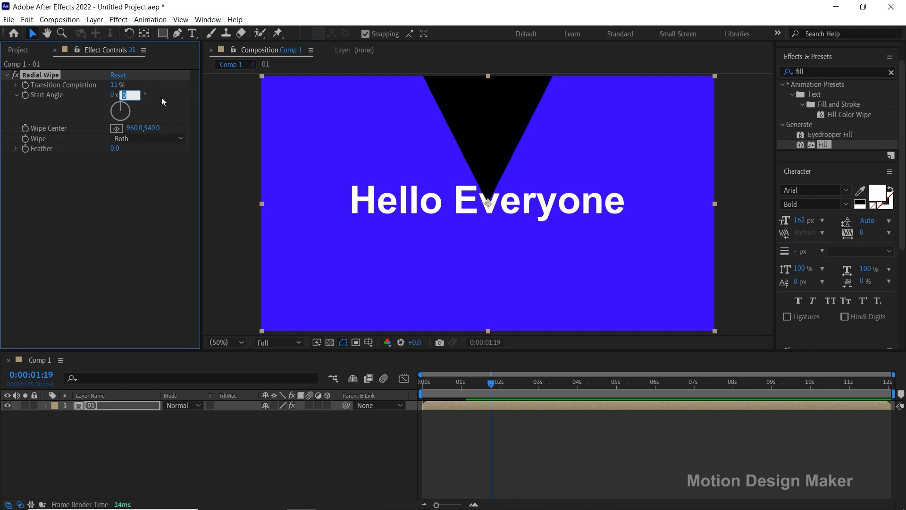
{"action": "key", "text": "Return"}
{"action": "left_click", "coordinate": [116, 85]}
{"action": "type", "text": "0"}
{"action": "key", "text": "Return"}
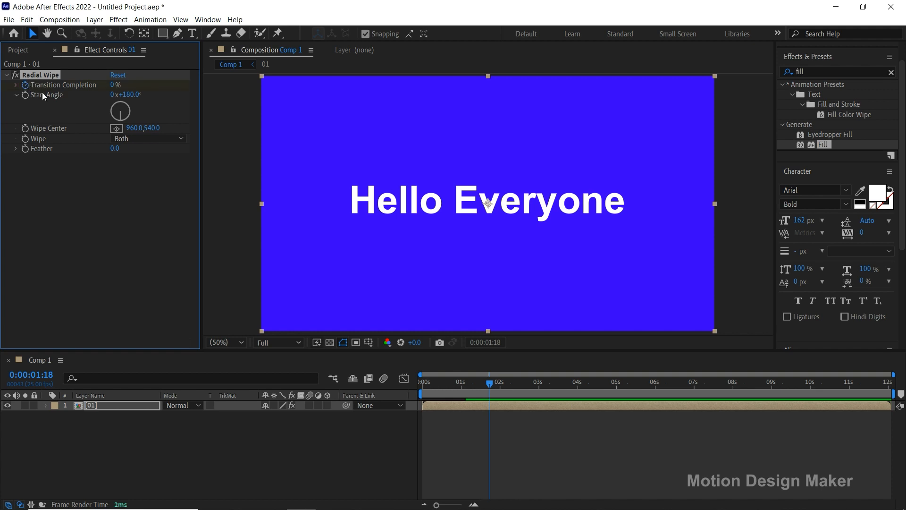
Reveal layer 01's keyframes and add a 100% Transition Completion keyframe at 0:00:02:13.
{"action": "left_click", "coordinate": [495, 406]}
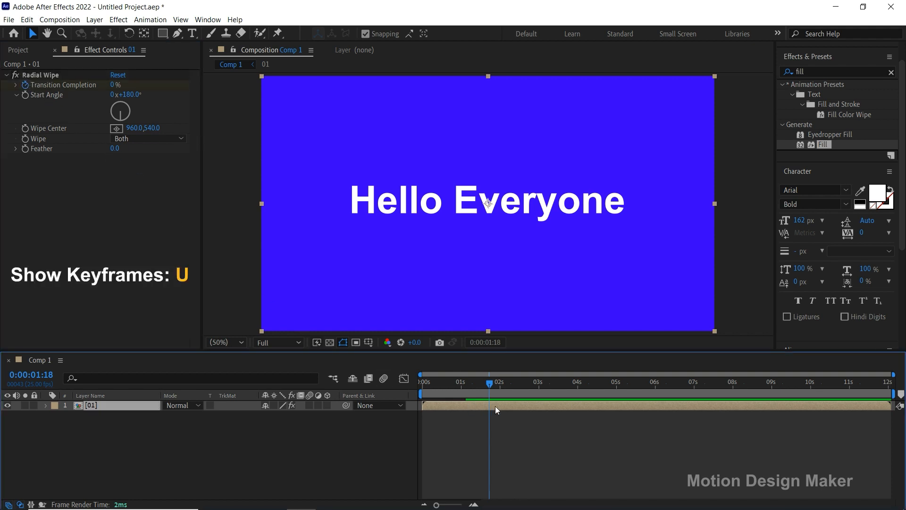
{"action": "key", "text": "u"}
{"action": "left_click_drag", "start_coordinate": [514, 381], "coordinate": [520, 383]}
{"action": "left_click_drag", "start_coordinate": [114, 85], "coordinate": [187, 93]}
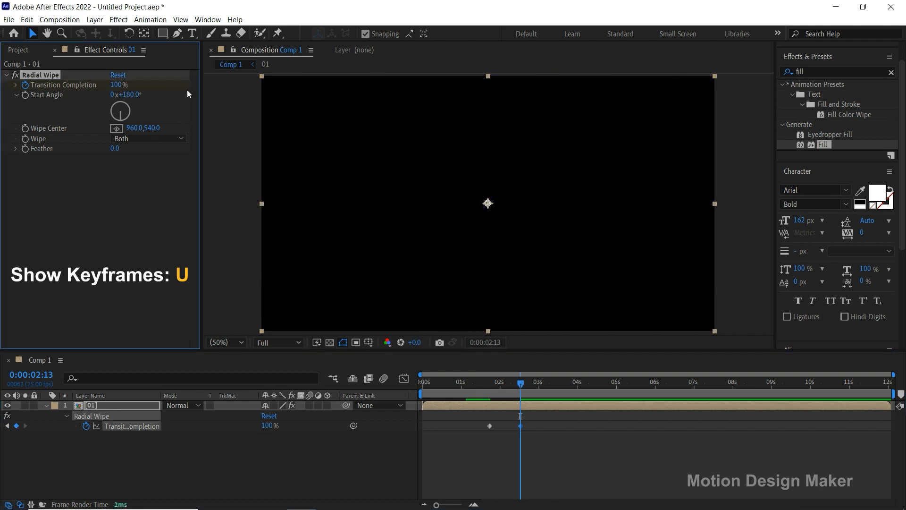
Trim layer 01's out point to 0:00:02:13 and preview the wipe.
{"action": "left_click", "coordinate": [522, 406]}
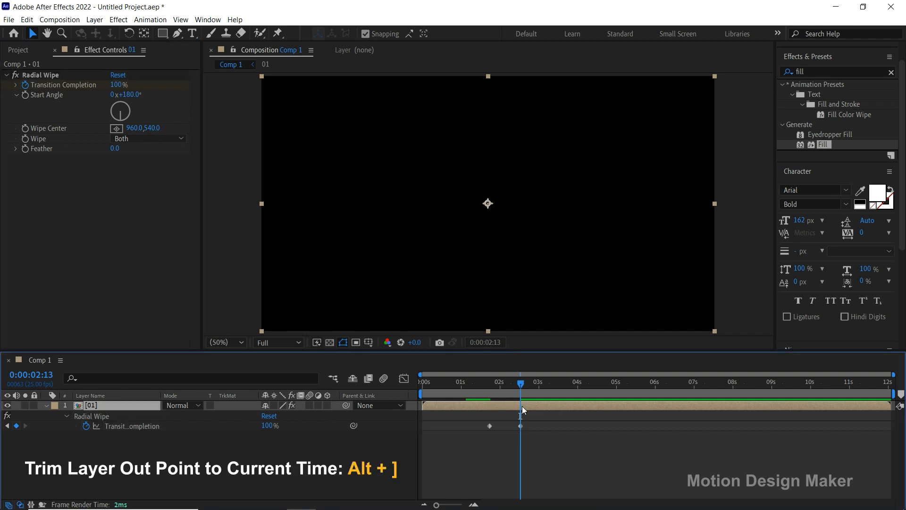
{"action": "key", "text": "alt+bracketright"}
{"action": "key", "text": "space"}
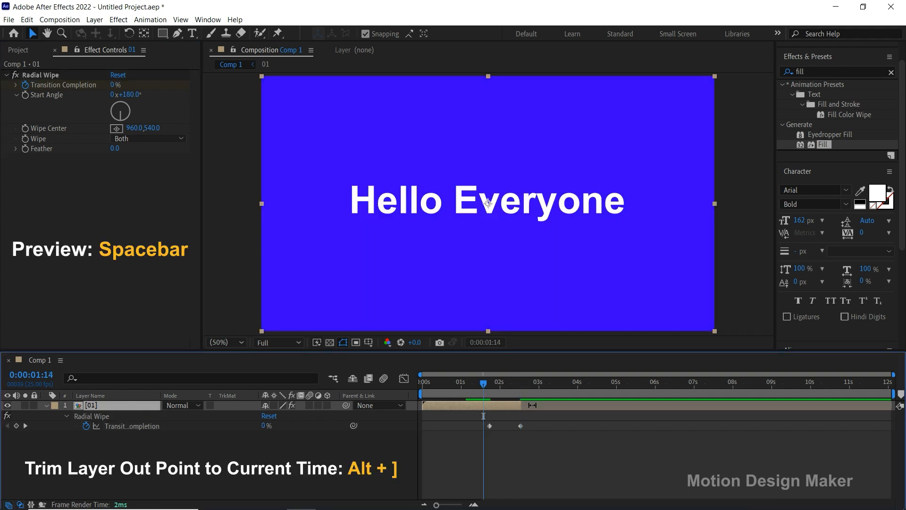
{"action": "key", "text": "space"}
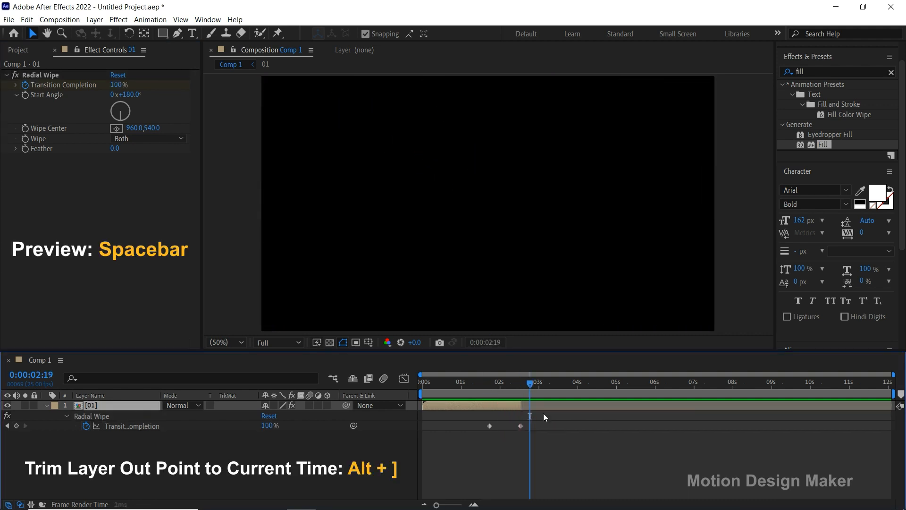
Apply Easy Ease to layer 01's last Transition Completion keyframe and preview the wipe.
{"action": "left_click_drag", "start_coordinate": [530, 384], "coordinate": [511, 384]}
{"action": "left_click_drag", "start_coordinate": [529, 422], "coordinate": [517, 430]}
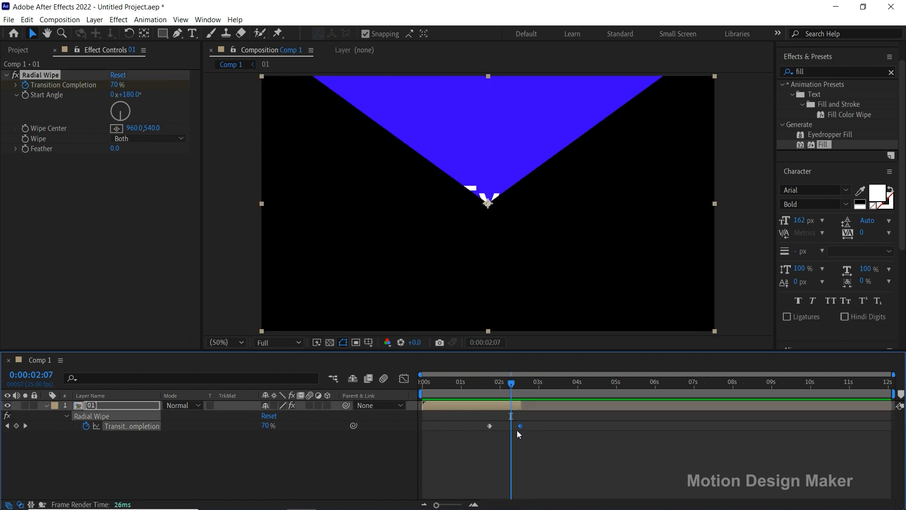
{"action": "right_click", "coordinate": [520, 426]}
{"action": "mouse_move", "coordinate": [601, 422]}
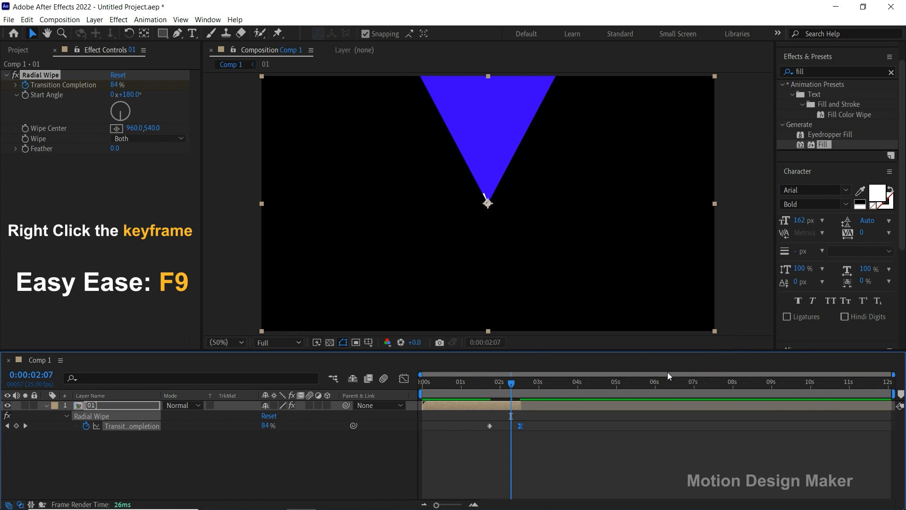
{"action": "left_click_drag", "start_coordinate": [517, 386], "coordinate": [479, 383]}
{"action": "key", "text": "space"}
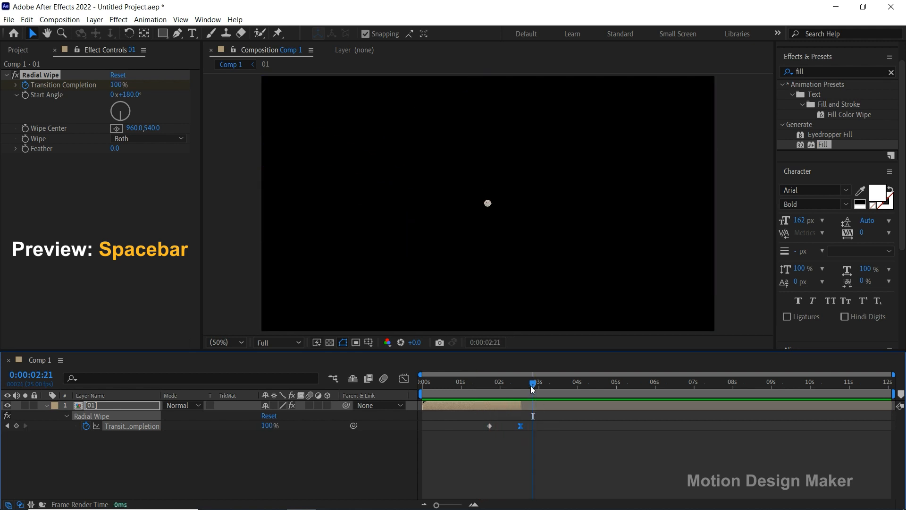
Add composition 02 to Comp 1 beneath layer 01 and start it at layer 01's first Transition Completion keyframe.
{"action": "left_click", "coordinate": [500, 389]}
{"action": "left_click_drag", "start_coordinate": [497, 390], "coordinate": [494, 391]}
{"action": "left_click", "coordinate": [486, 407]}
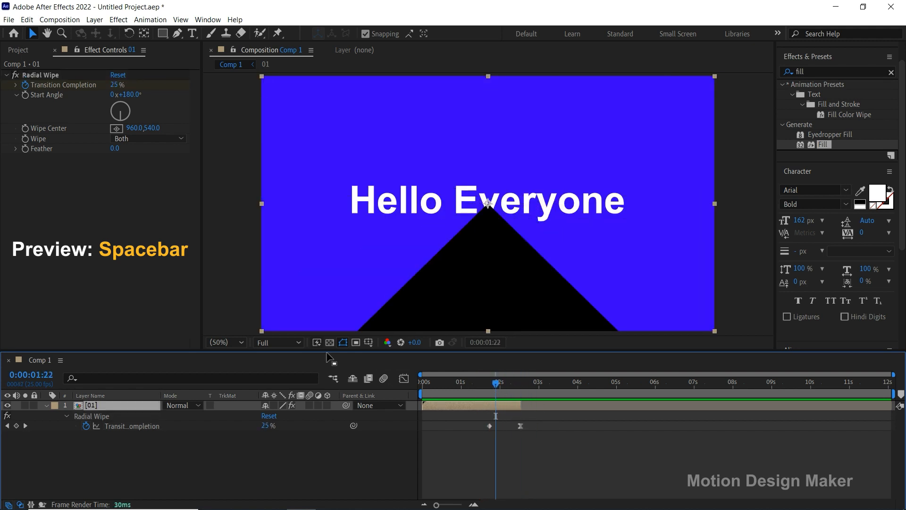
{"action": "left_click", "coordinate": [23, 50]}
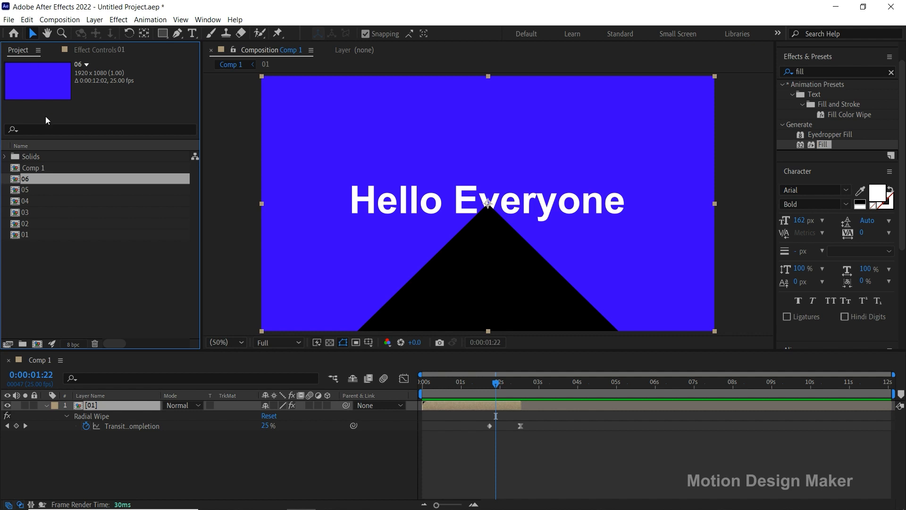
{"action": "left_click", "coordinate": [59, 226]}
{"action": "left_click_drag", "start_coordinate": [64, 225], "coordinate": [126, 435]}
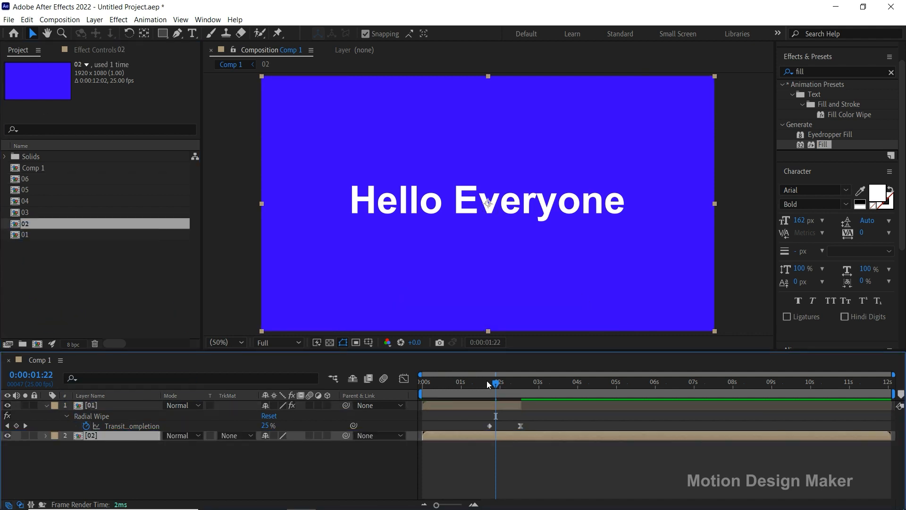
{"action": "left_click_drag", "start_coordinate": [495, 382], "coordinate": [489, 382]}
{"action": "left_click_drag", "start_coordinate": [426, 434], "coordinate": [494, 442]}
Open composition 02 and replace its Hello Everyone text with Learn.
{"action": "left_click_drag", "start_coordinate": [535, 382], "coordinate": [539, 383]}
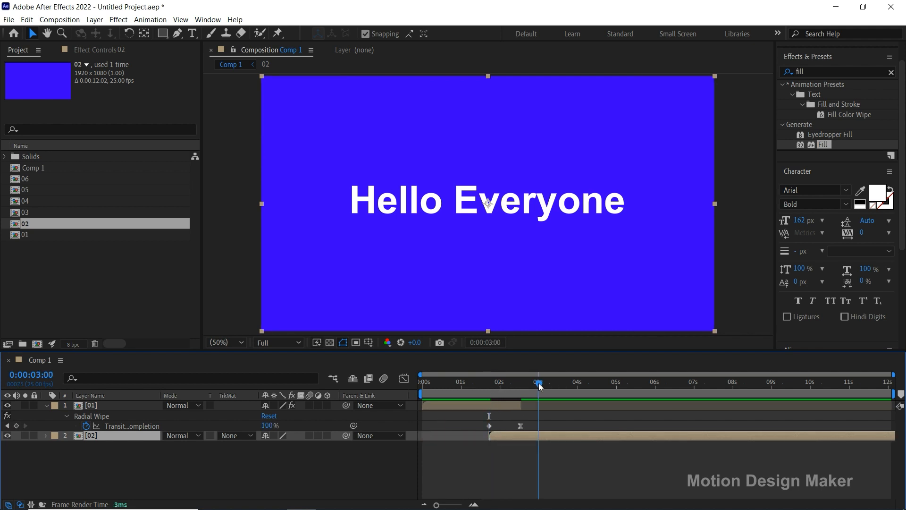
{"action": "double_click", "coordinate": [552, 435]}
{"action": "left_click", "coordinate": [491, 405]}
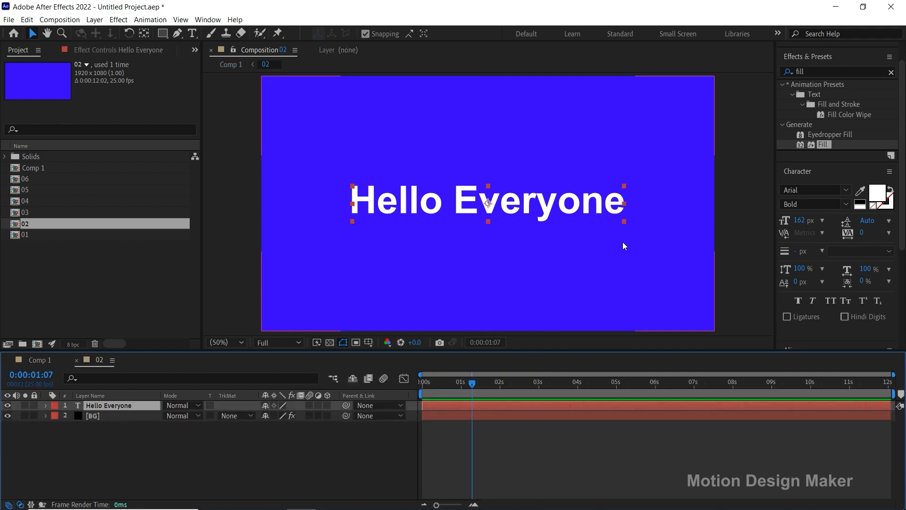
{"action": "double_click", "coordinate": [620, 203]}
{"action": "type", "text": "Learn"}
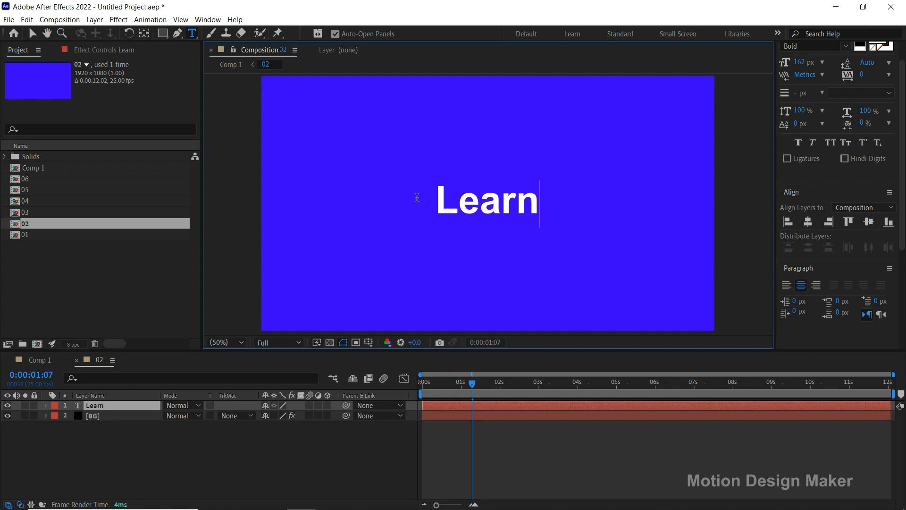
{"action": "left_click", "coordinate": [32, 33]}
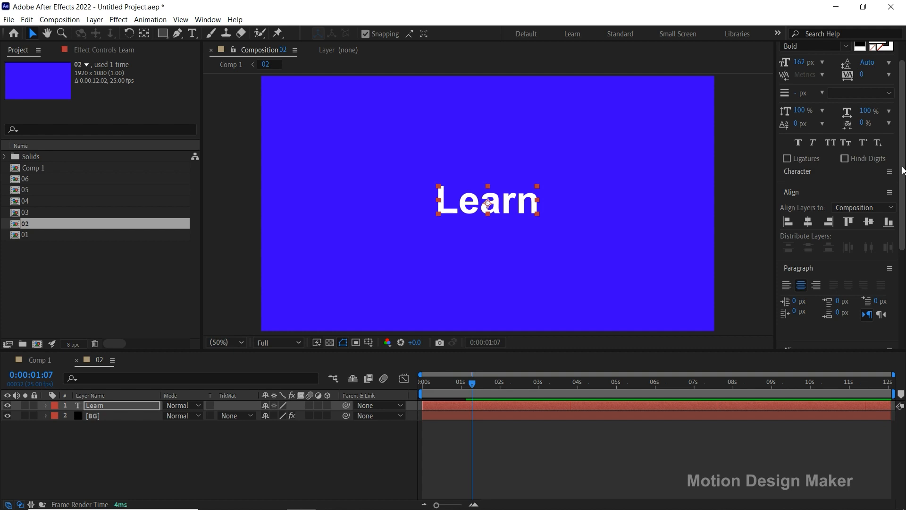
Set the Learn text's fill colour to red FF0909.
{"action": "scroll", "coordinate": [892, 177], "scroll_direction": "up", "scroll_amount": 5}
{"action": "left_click", "coordinate": [877, 189]}
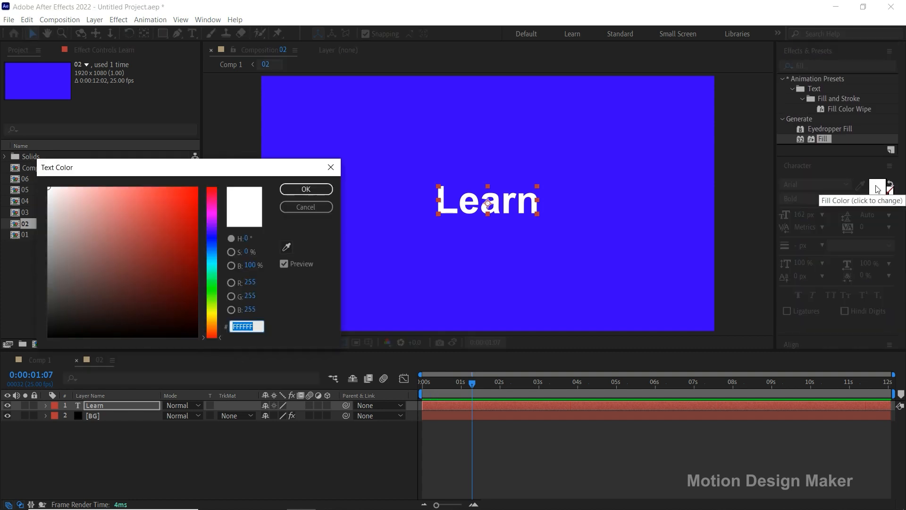
{"action": "left_click", "coordinate": [192, 187]}
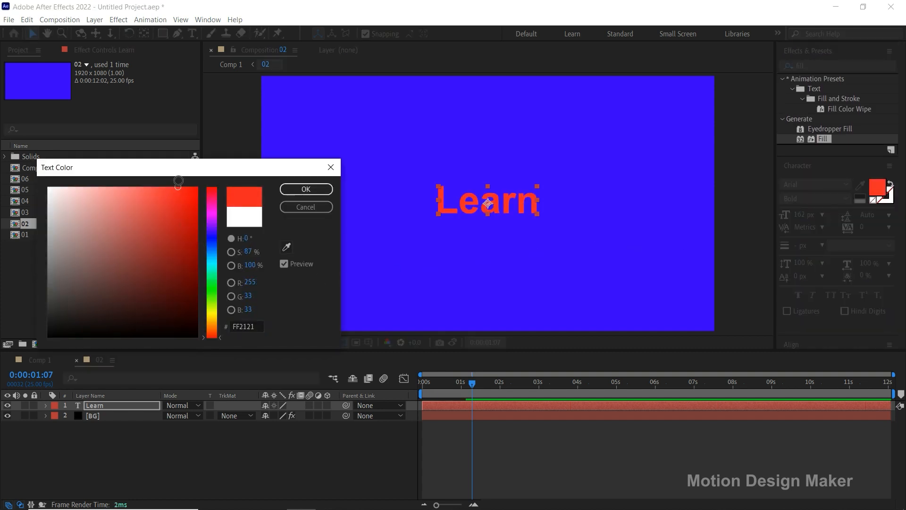
{"action": "left_click_drag", "start_coordinate": [191, 178], "coordinate": [192, 178]}
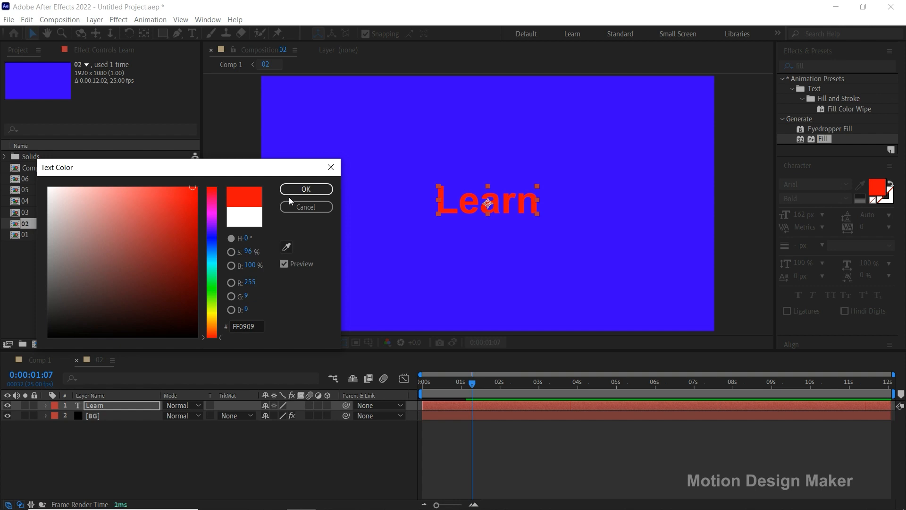
{"action": "left_click", "coordinate": [318, 192]}
Change the BG layer's Fill effect colour to beige CEC294.
{"action": "left_click", "coordinate": [475, 415]}
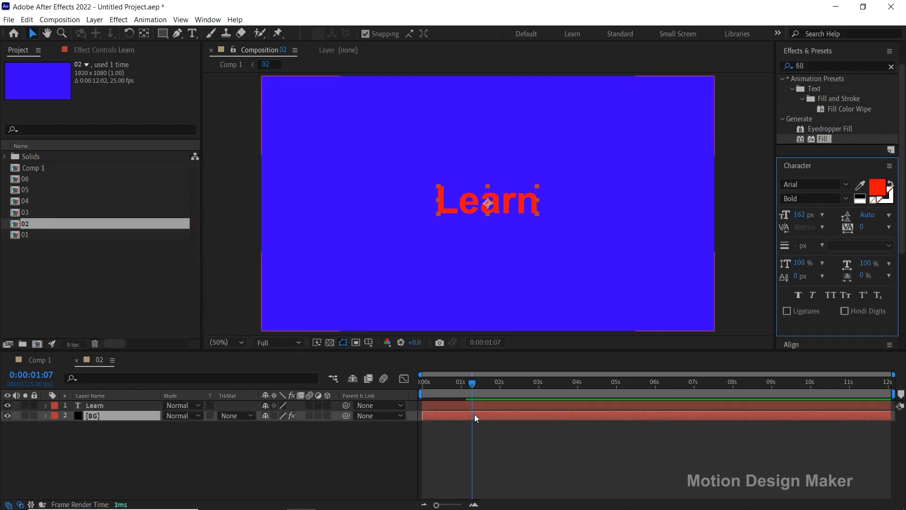
{"action": "left_click", "coordinate": [109, 50]}
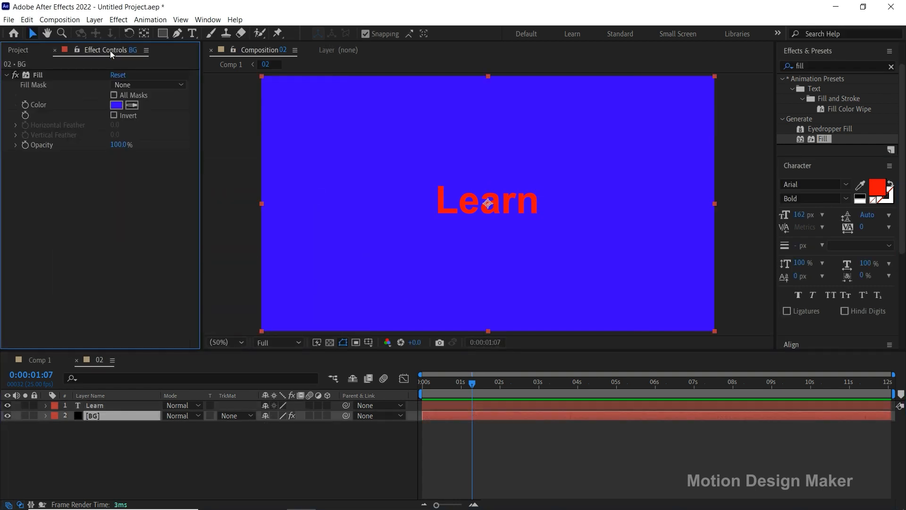
{"action": "left_click", "coordinate": [117, 106]}
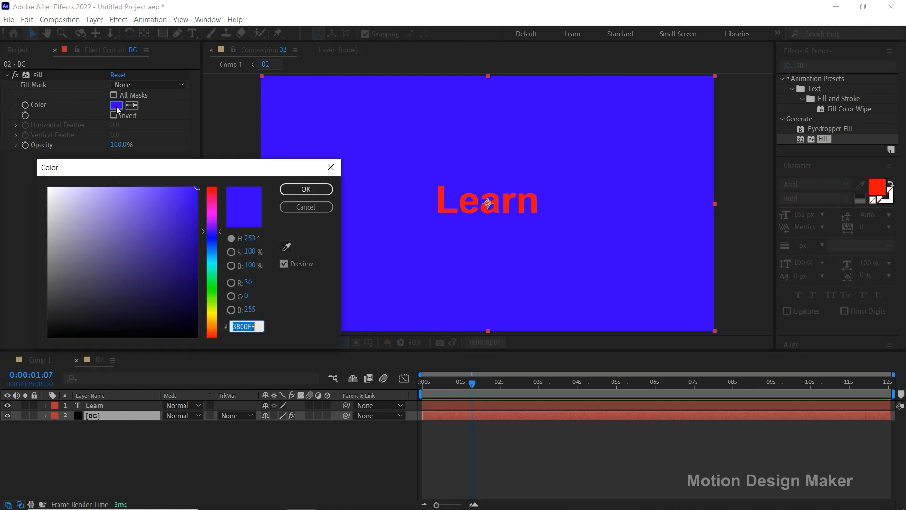
{"action": "left_click", "coordinate": [210, 317]}
{"action": "mouse_move", "coordinate": [128, 208]}
{"action": "left_mouse_down"}
{"action": "mouse_move", "coordinate": [113, 194]}
{"action": "mouse_move", "coordinate": [90, 216]}
{"action": "left_mouse_up"}
{"action": "left_click", "coordinate": [323, 189]}
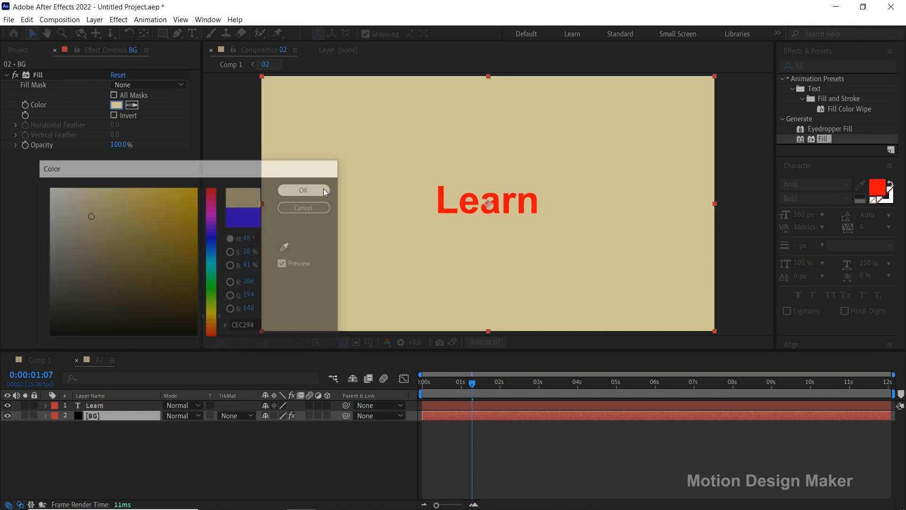
{"action": "left_click", "coordinate": [484, 426]}
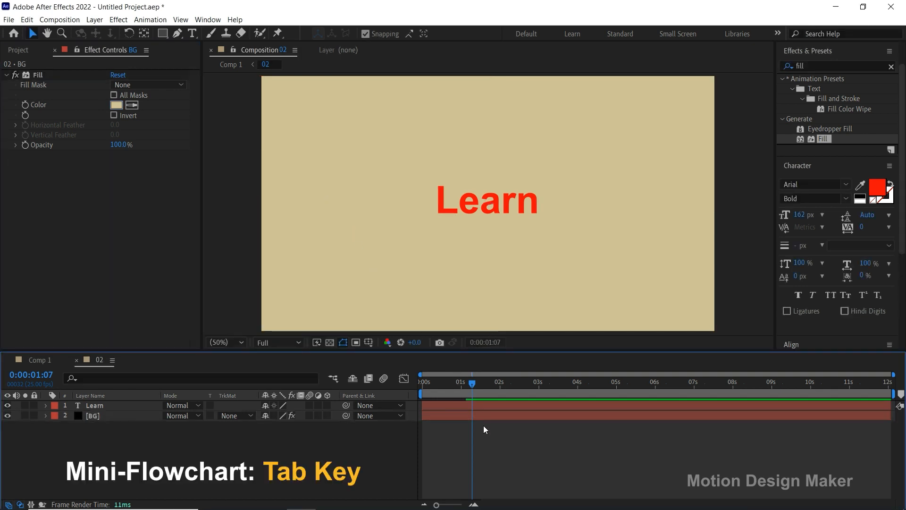
Return to Comp 1 and, with the current time at 0:00:03:10, apply the CC Line Sweep transition to layer 02.
{"action": "key", "text": "Tab"}
{"action": "left_click", "coordinate": [444, 426]}
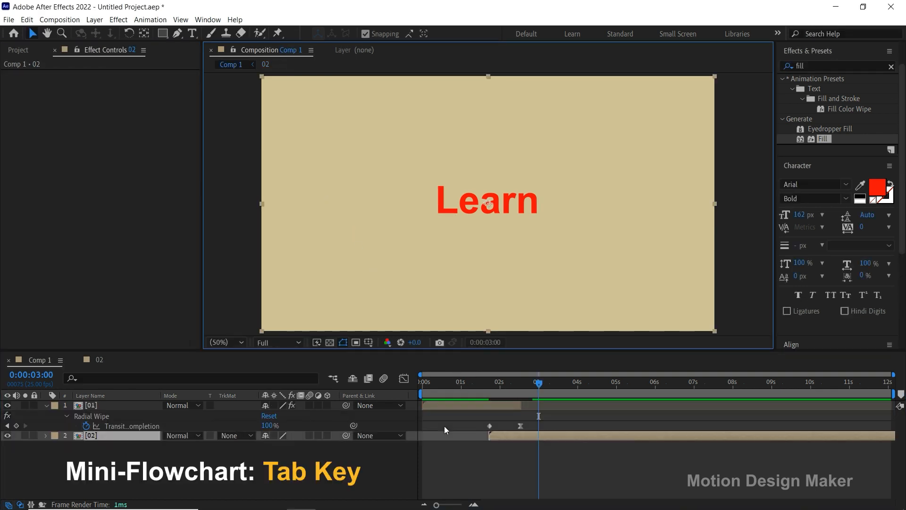
{"action": "left_click_drag", "start_coordinate": [541, 386], "coordinate": [555, 386]}
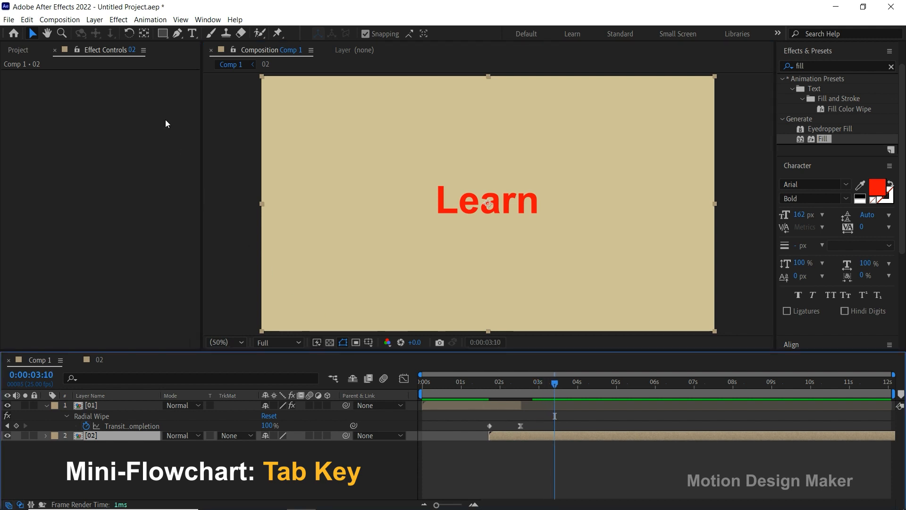
{"action": "left_click", "coordinate": [119, 19]}
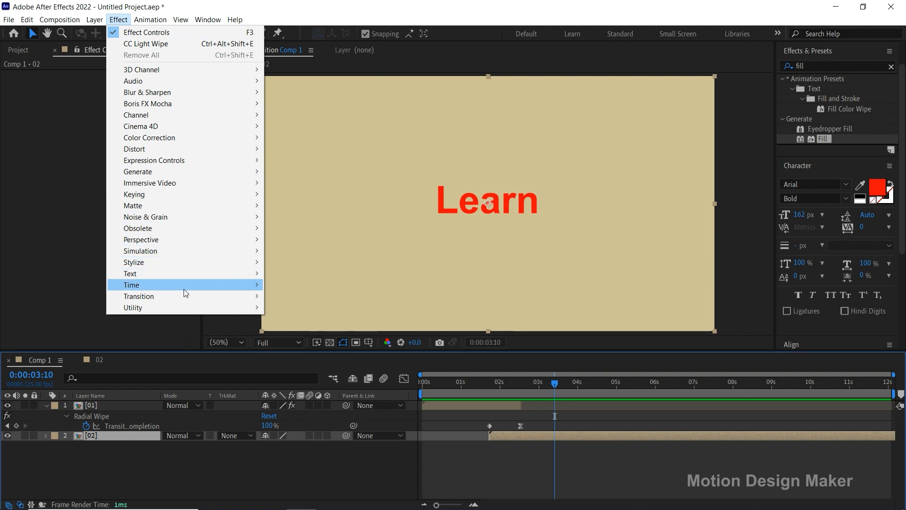
{"action": "mouse_move", "coordinate": [187, 295]}
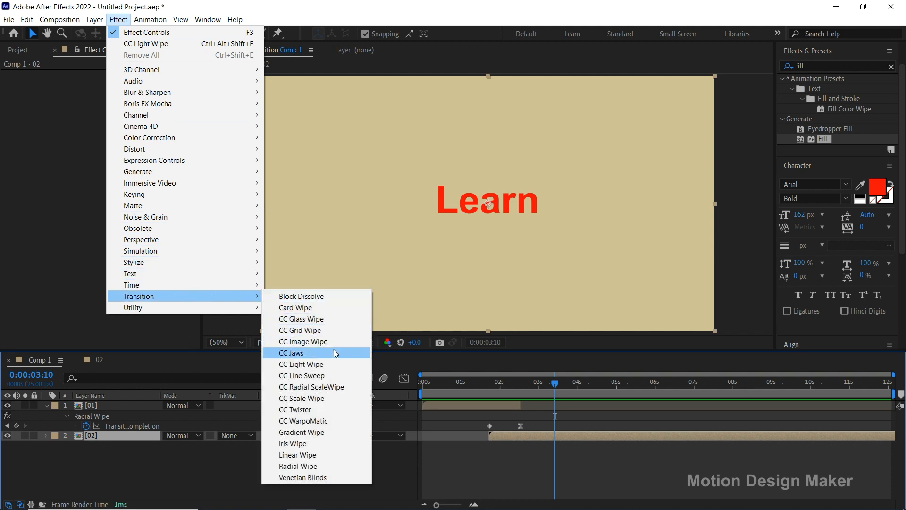
{"action": "left_click", "coordinate": [336, 375]}
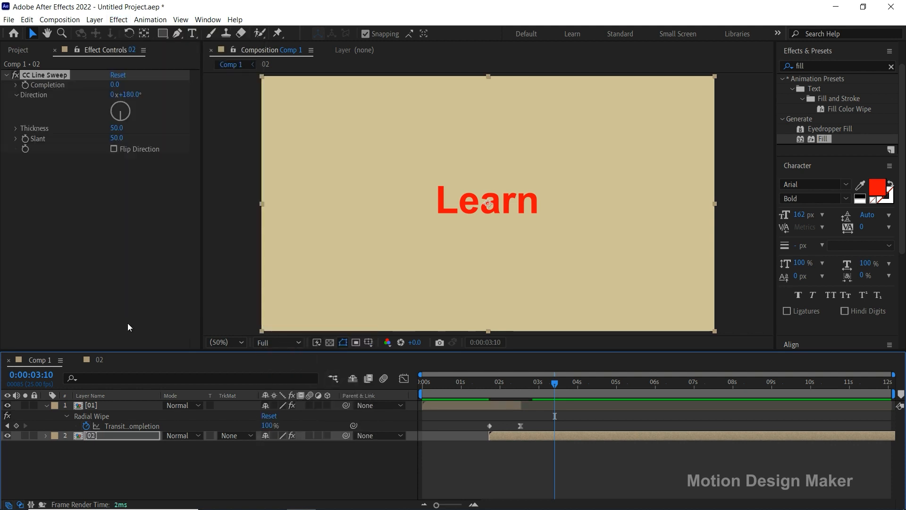
Set the CC Line Sweep's Completion to 27, Thickness to 116 and Slant to 98.
{"action": "left_click_drag", "start_coordinate": [116, 84], "coordinate": [138, 88]}
{"action": "left_click", "coordinate": [119, 128]}
{"action": "type", "text": "116"}
{"action": "key", "text": "Return"}
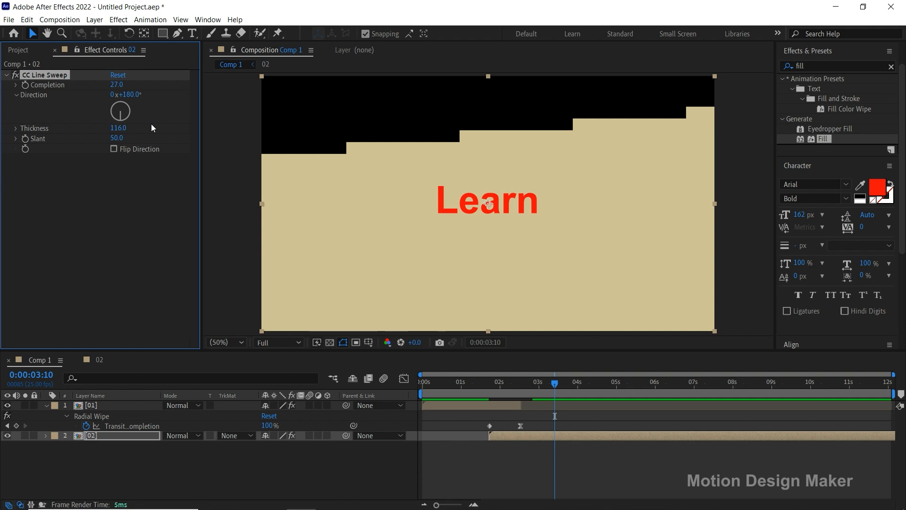
{"action": "left_click_drag", "start_coordinate": [118, 138], "coordinate": [138, 138]}
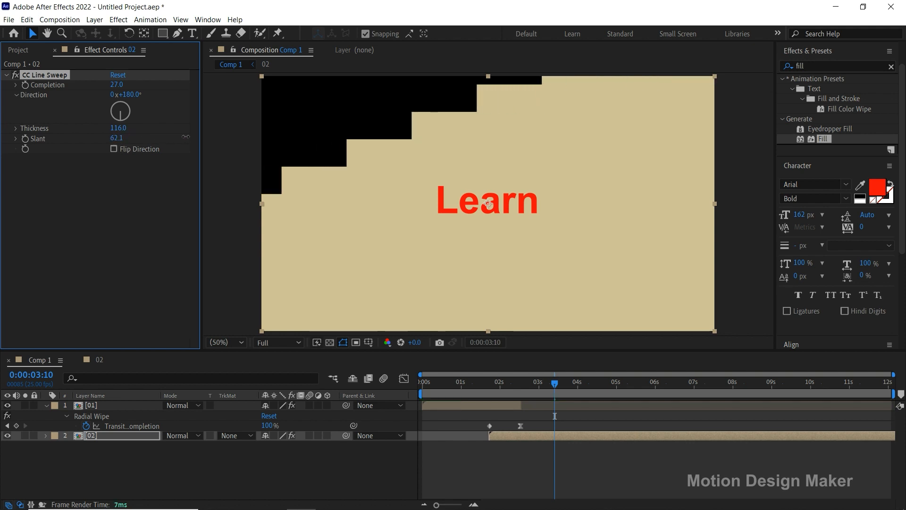
{"action": "left_click", "coordinate": [121, 138]}
{"action": "type", "text": "98"}
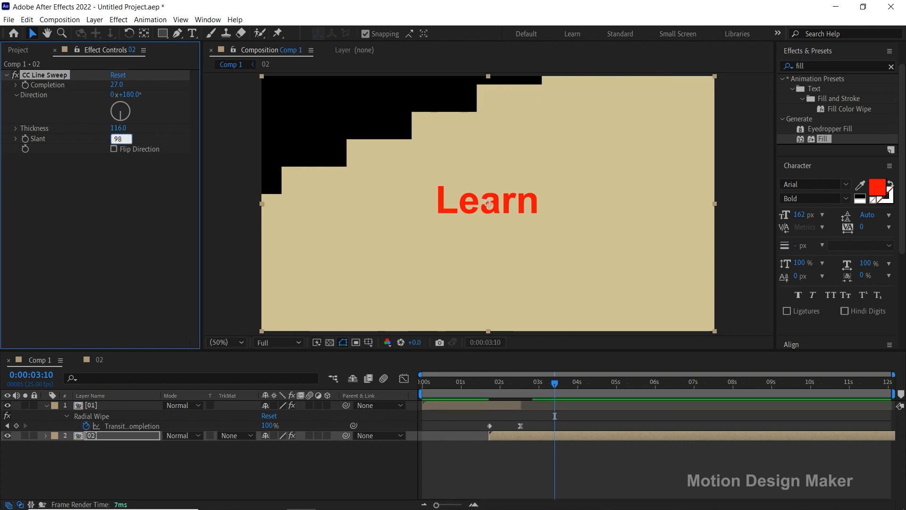
{"action": "key", "text": "Return"}
Set the CC Line Sweep's Direction to 223° and enable Flip Direction.
{"action": "left_click_drag", "start_coordinate": [127, 95], "coordinate": [135, 94]}
{"action": "left_click", "coordinate": [135, 95]}
{"action": "type", "text": "22"}
{"action": "key", "text": "Return"}
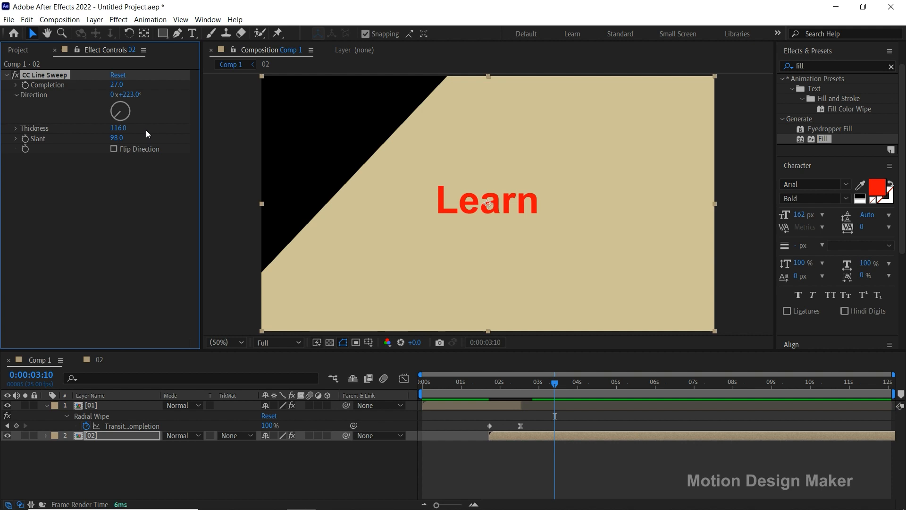
{"action": "left_click", "coordinate": [114, 148]}
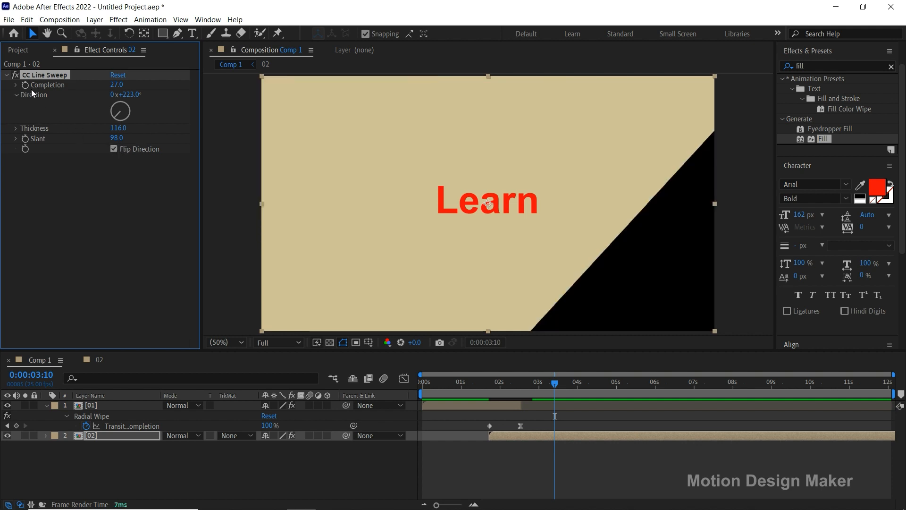
Keyframe the CC Line Sweep's Completion at 0 at 0:00:03:10.
{"action": "left_click", "coordinate": [116, 85]}
{"action": "type", "text": "0"}
{"action": "key", "text": "Return"}
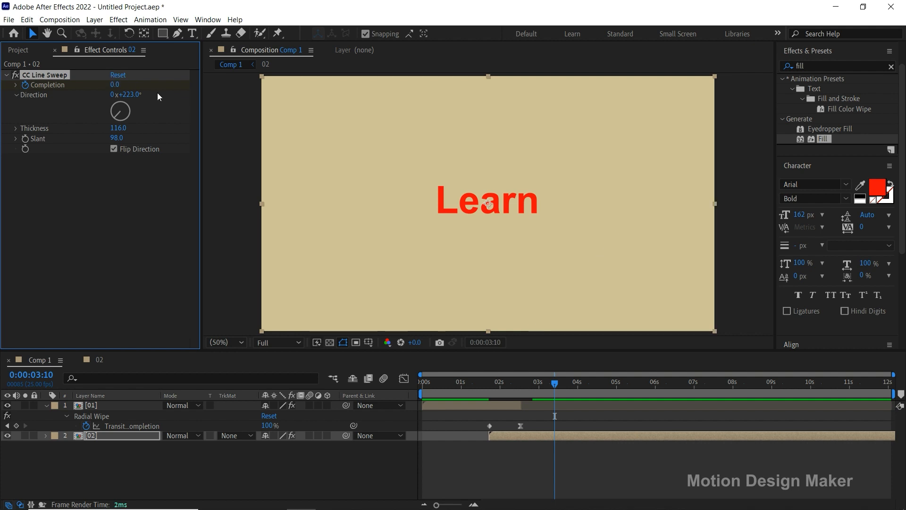
Reveal layer 02's keyframes and add a Completion keyframe of 100 at 0:00:04:05.
{"action": "left_click", "coordinate": [560, 436]}
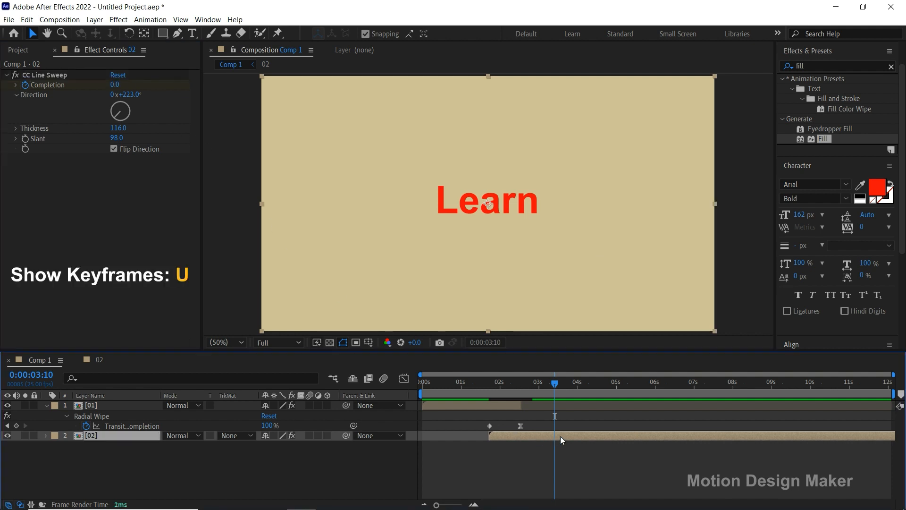
{"action": "key", "text": "u"}
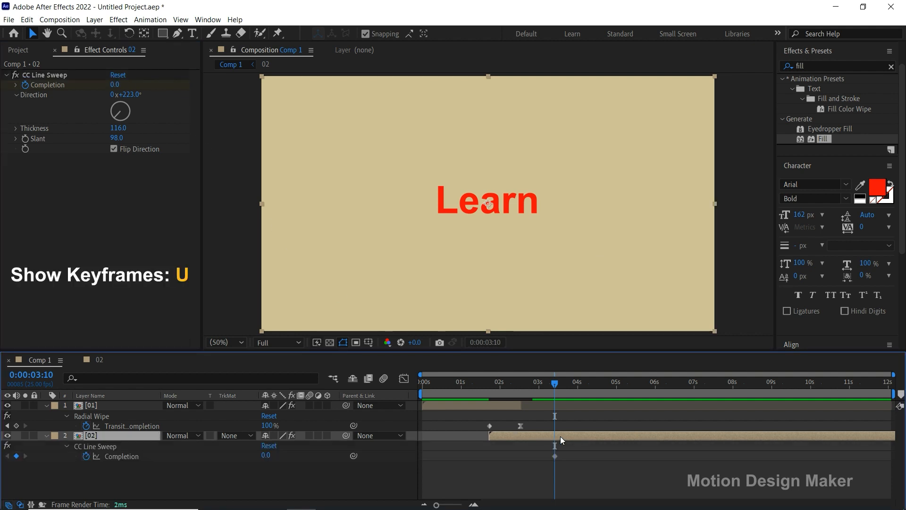
{"action": "left_click", "coordinate": [585, 382]}
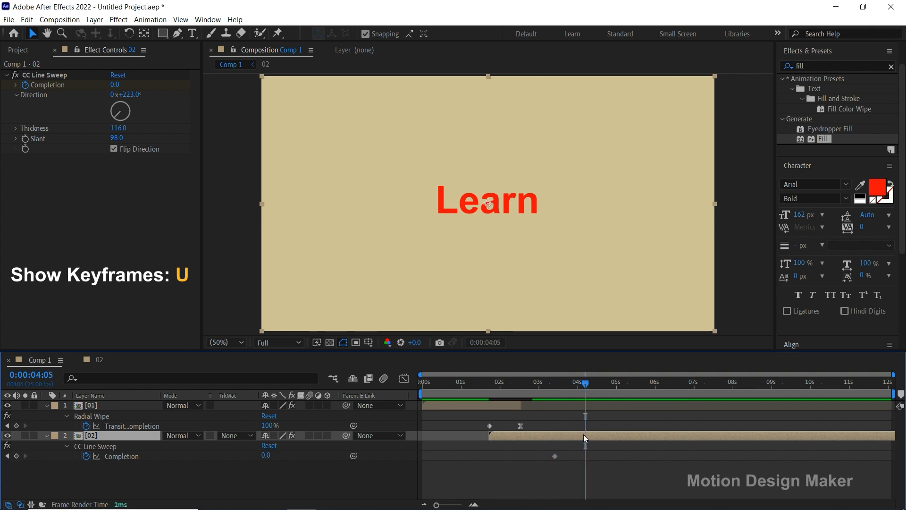
{"action": "left_click_drag", "start_coordinate": [115, 85], "coordinate": [169, 96]}
{"action": "left_click", "coordinate": [117, 84]}
{"action": "type", "text": "1"}
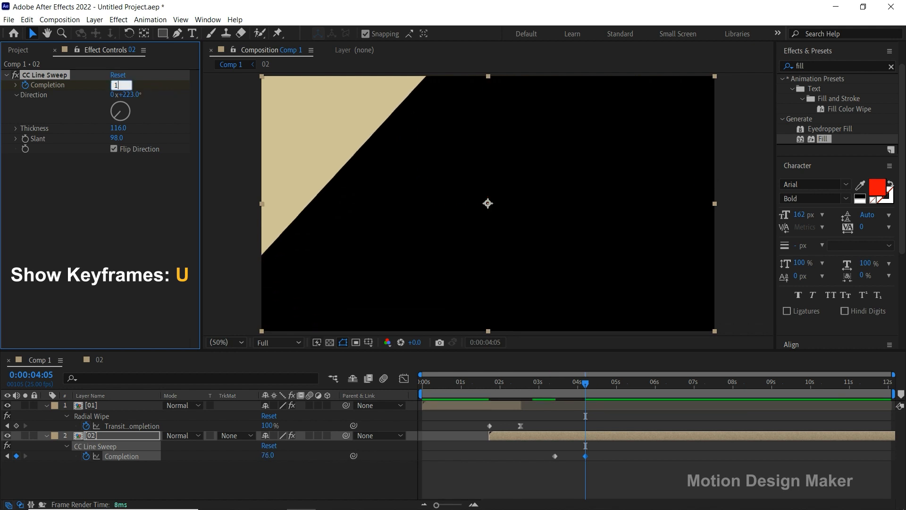
{"action": "type", "text": "00"}
{"action": "key", "text": "Return"}
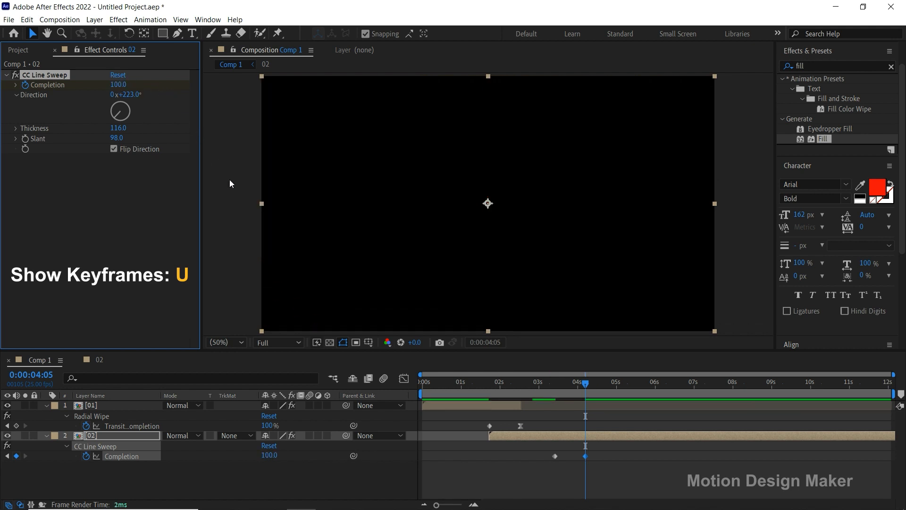
Apply Easy Ease to the CC Line Sweep's Completion keyframe at 0:00:04:05 on layer 02.
{"action": "right_click", "coordinate": [585, 456]}
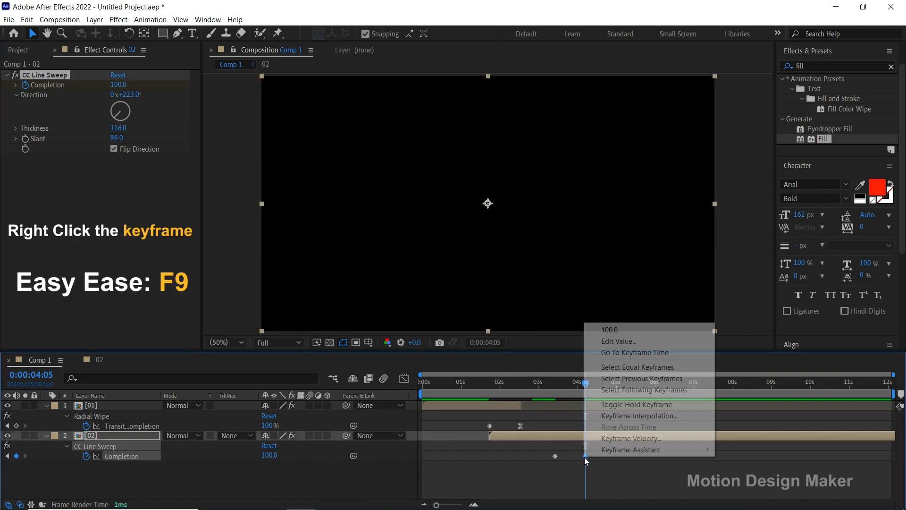
{"action": "mouse_move", "coordinate": [662, 453]}
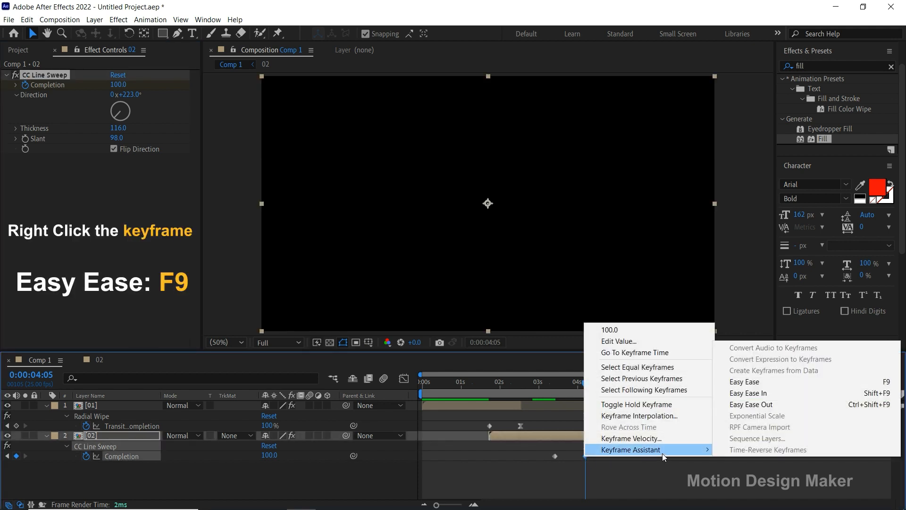
{"action": "left_click", "coordinate": [776, 385]}
Preview layer 02's line sweep transition from just before its first Completion keyframe.
{"action": "left_click", "coordinate": [554, 388]}
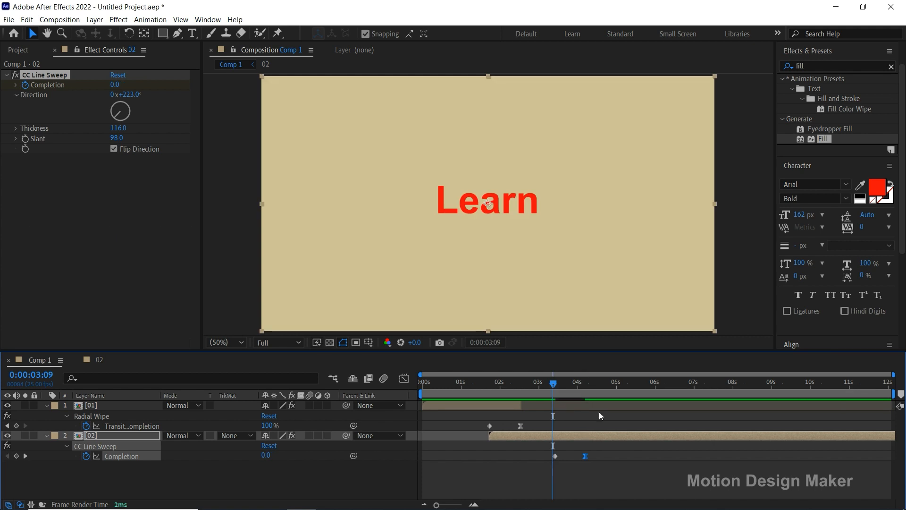
{"action": "key", "text": "space"}
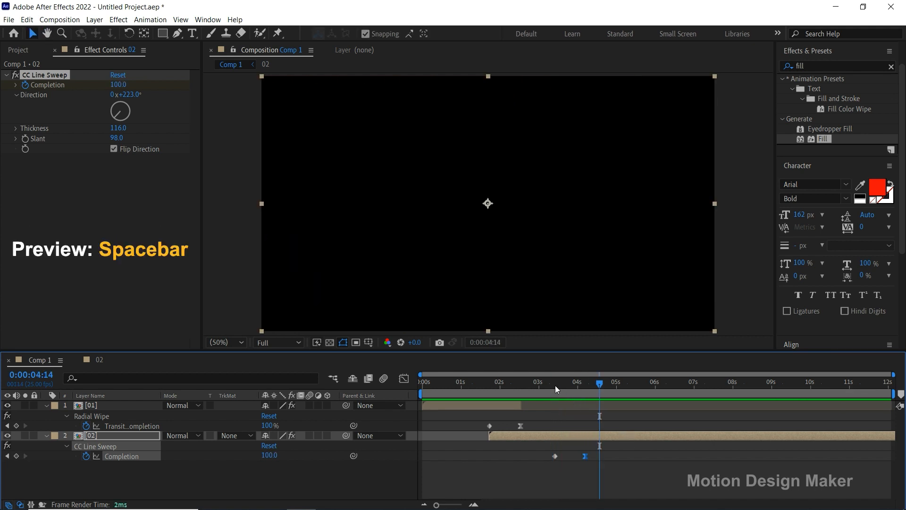
{"action": "left_click", "coordinate": [546, 383]}
{"action": "key", "text": "space"}
{"action": "key", "text": "space"}
Trim layer 02's out point to 0:00:04:05 and collapse layer 01's properties in the timeline.
{"action": "left_click_drag", "start_coordinate": [600, 383], "coordinate": [584, 388]}
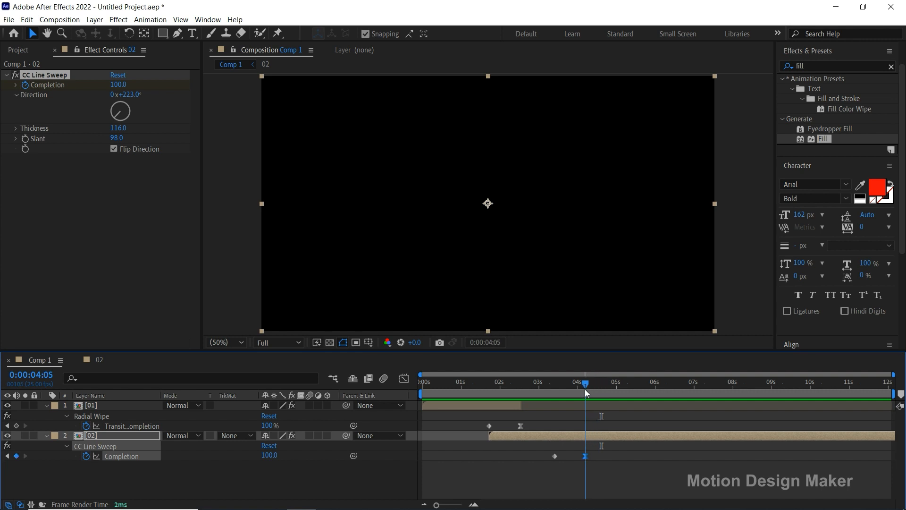
{"action": "left_click", "coordinate": [587, 435]}
{"action": "key", "text": "alt+bracketright"}
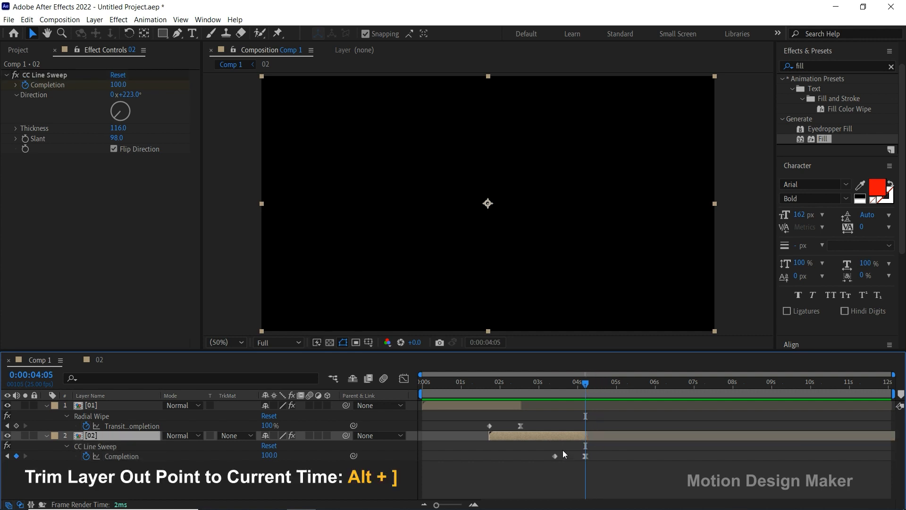
{"action": "left_click", "coordinate": [532, 454]}
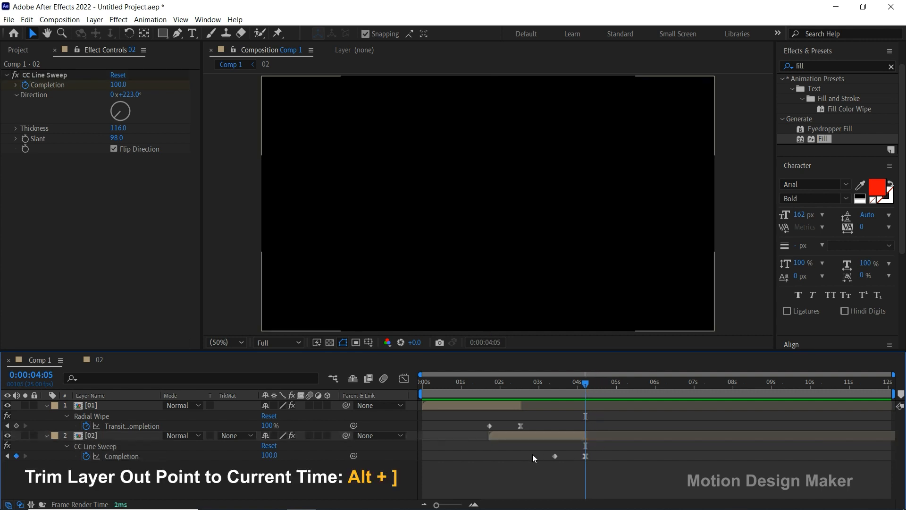
{"action": "left_click", "coordinate": [47, 405]}
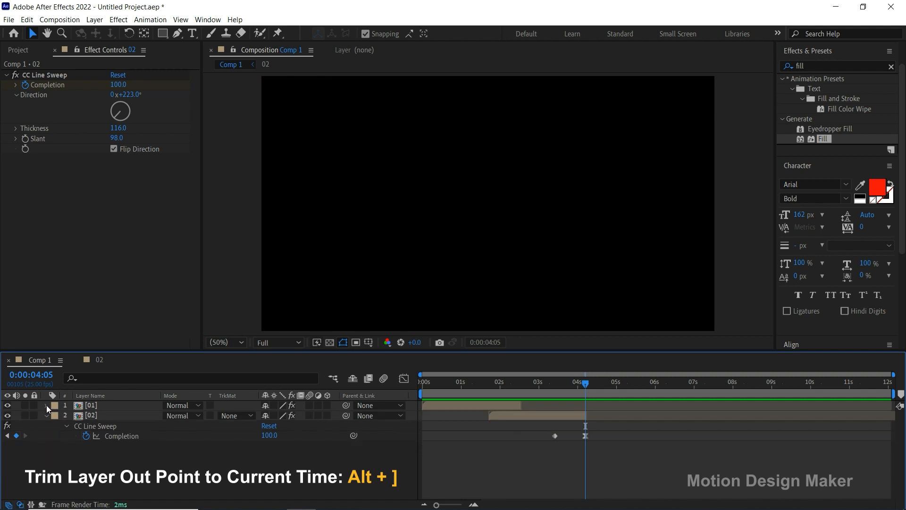
Add composition 03 to Comp 1 beneath layer 02 and shift it to start at 0:00:03:10.
{"action": "left_click", "coordinate": [17, 50]}
{"action": "left_click", "coordinate": [40, 213]}
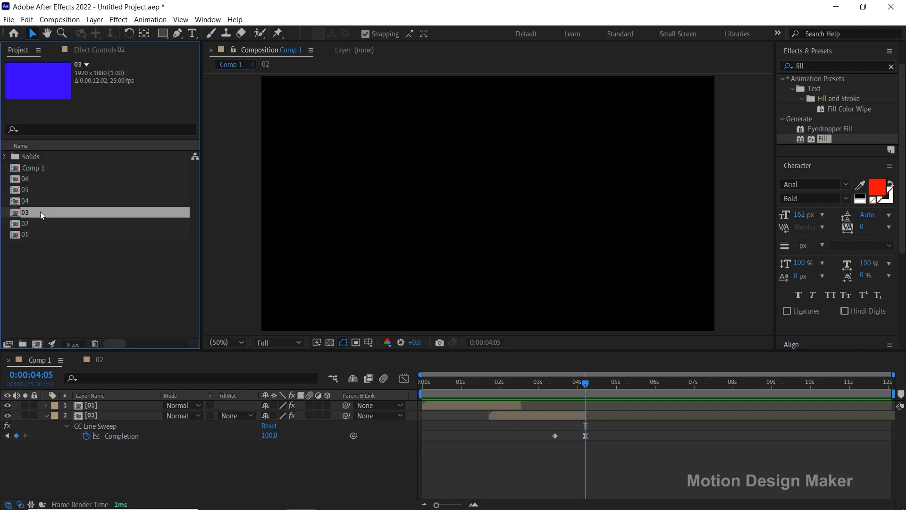
{"action": "left_click_drag", "start_coordinate": [41, 210], "coordinate": [75, 431]}
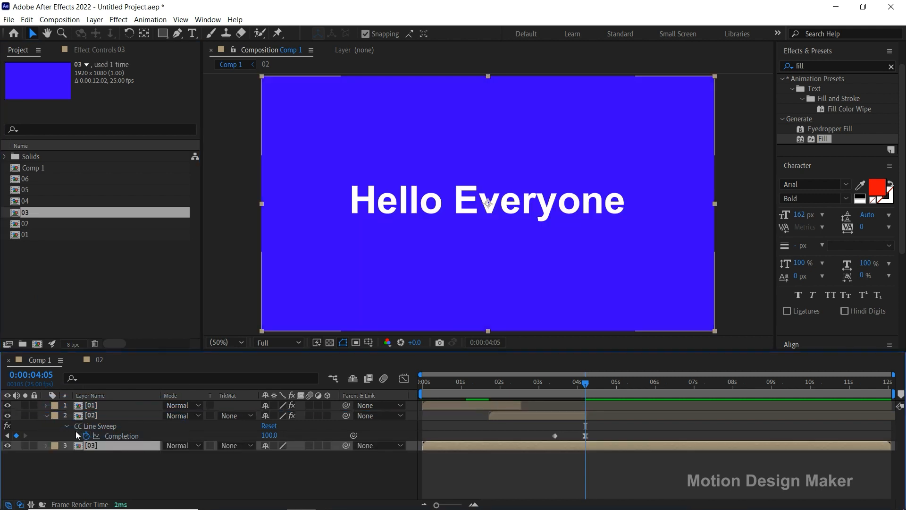
{"action": "left_click_drag", "start_coordinate": [540, 384], "coordinate": [554, 387]}
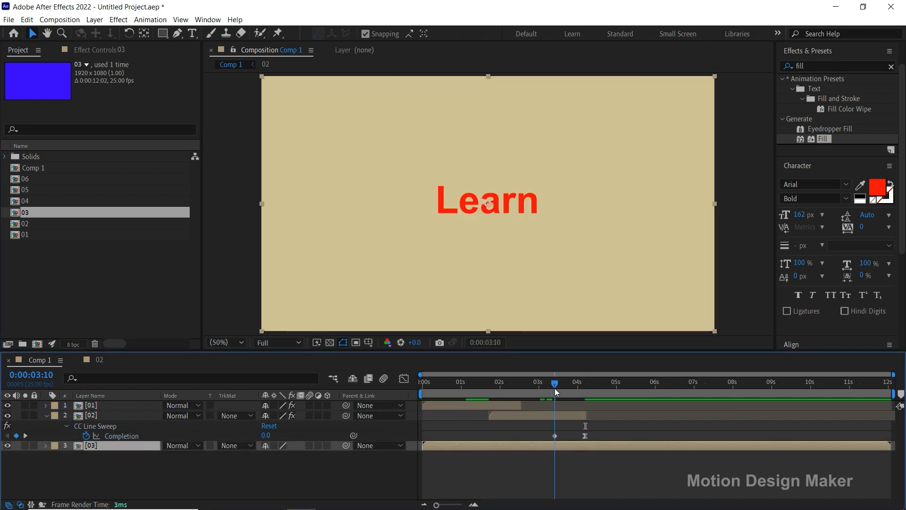
{"action": "left_click_drag", "start_coordinate": [427, 445], "coordinate": [560, 454]}
{"action": "left_click_drag", "start_coordinate": [562, 383], "coordinate": [610, 393]}
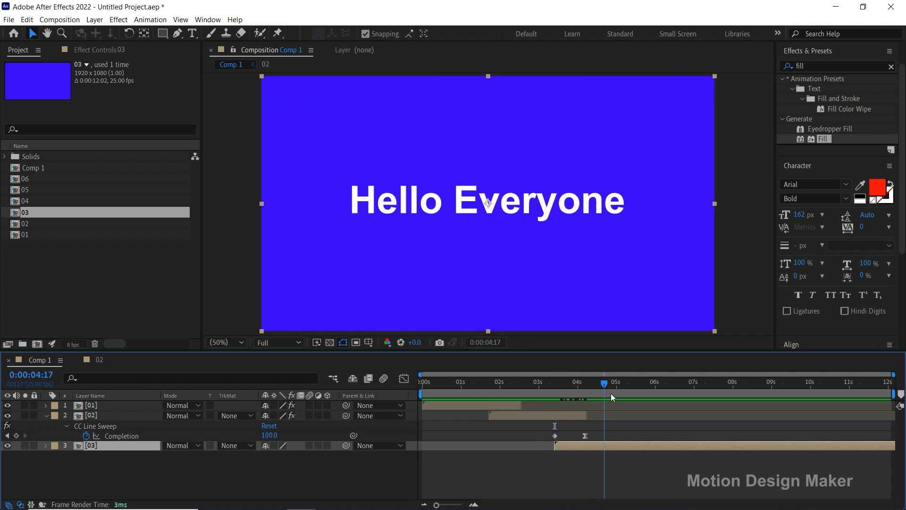
Open composition 03 and replace its "Hello Everyone" text with "After Effects".
{"action": "double_click", "coordinate": [616, 445]}
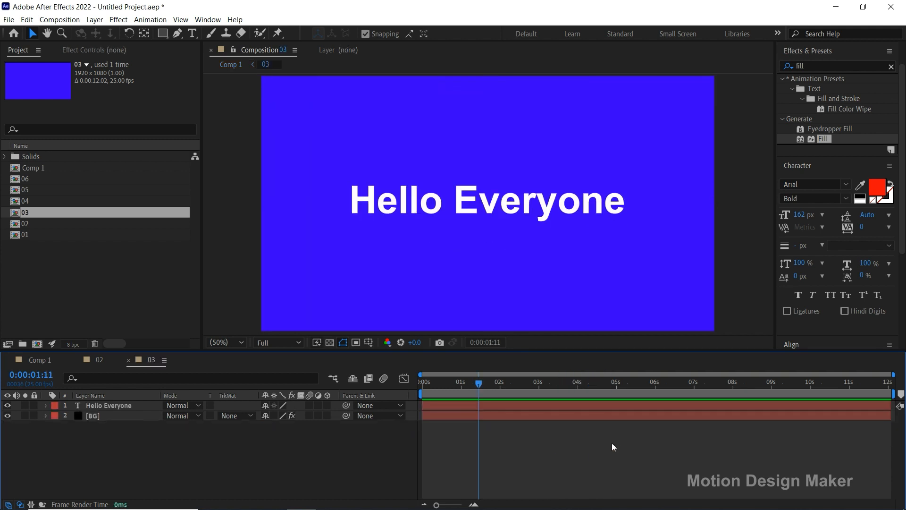
{"action": "left_click", "coordinate": [501, 405]}
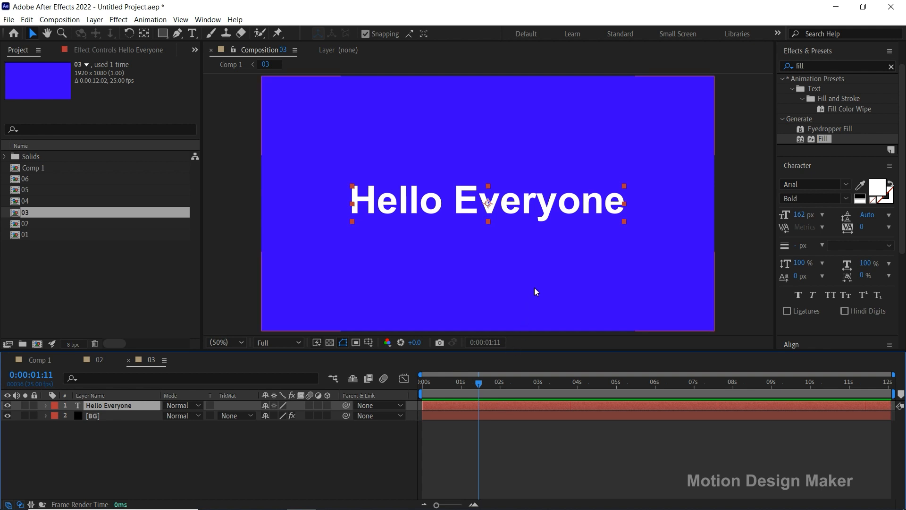
{"action": "double_click", "coordinate": [547, 215]}
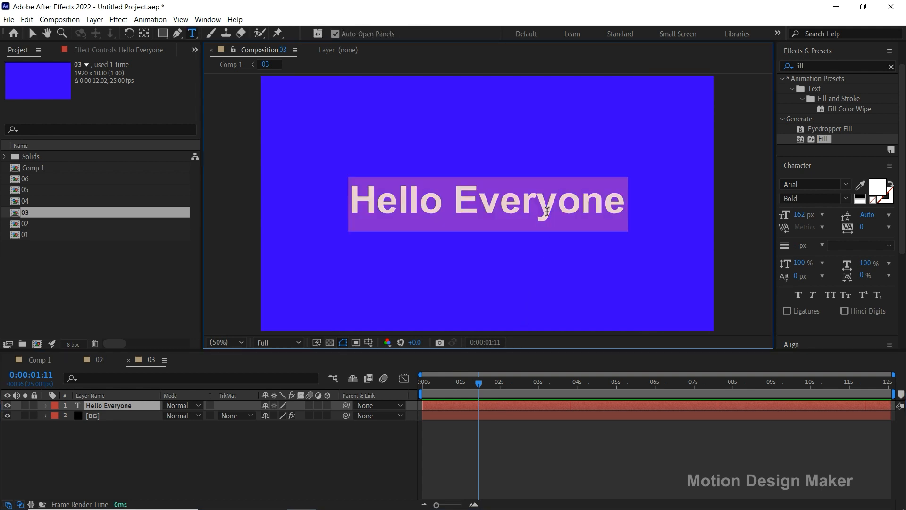
{"action": "type", "text": "After Effects"}
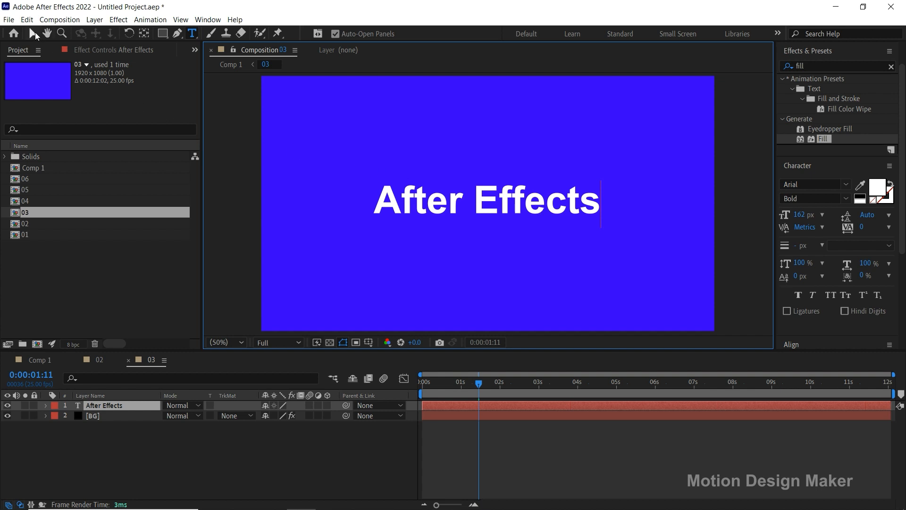
{"action": "left_click", "coordinate": [32, 33]}
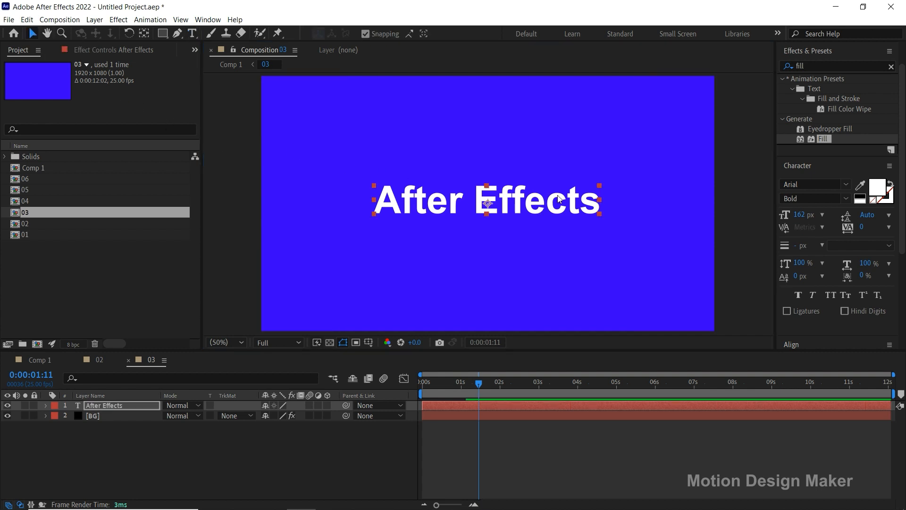
Centre the "After Effects" text horizontally and vertically within the composition.
{"action": "scroll", "coordinate": [904, 215], "scroll_direction": "down", "scroll_amount": 1}
{"action": "scroll", "coordinate": [904, 216], "scroll_direction": "down", "scroll_amount": 4}
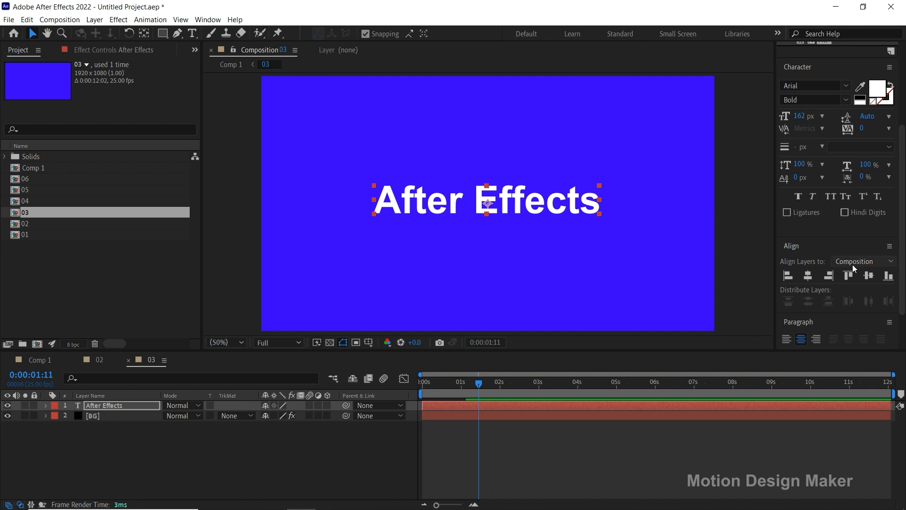
{"action": "left_click", "coordinate": [808, 276]}
{"action": "left_click", "coordinate": [869, 278]}
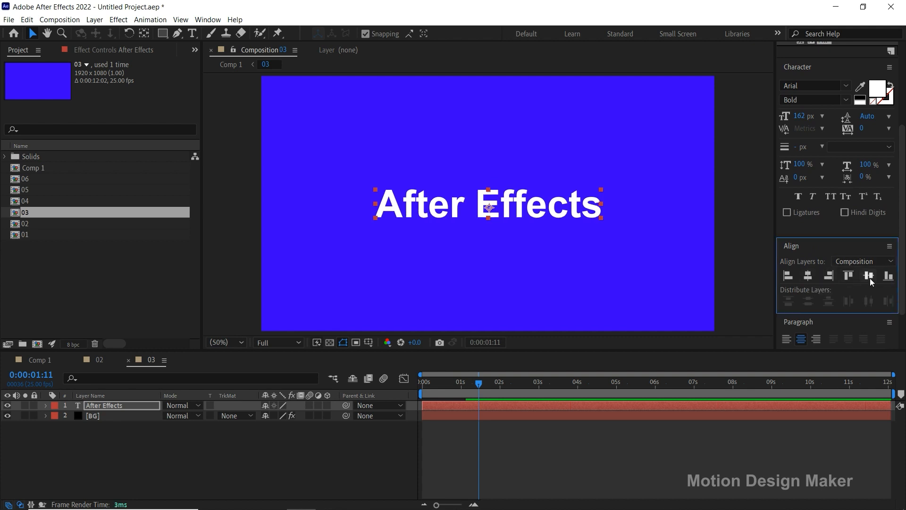
Change the BG layer's Fill colour in composition 03 to green 10986A.
{"action": "left_click", "coordinate": [505, 416]}
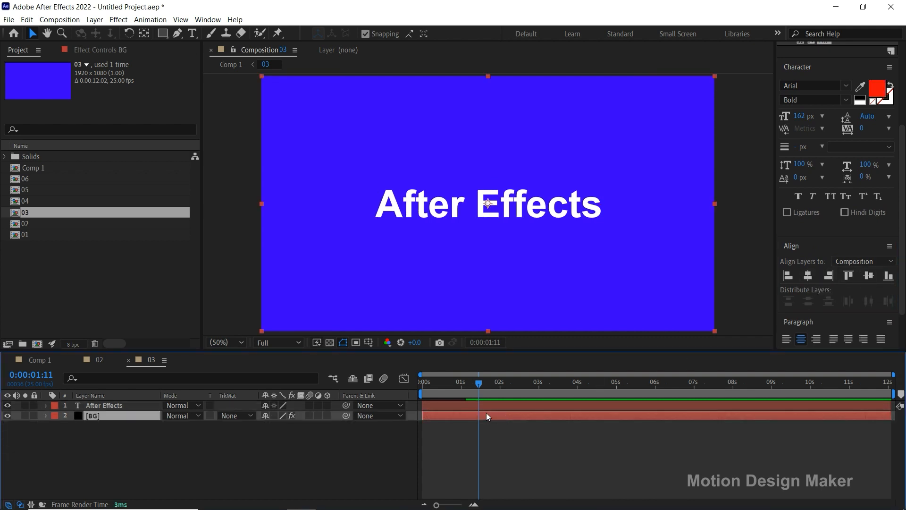
{"action": "left_click", "coordinate": [112, 50]}
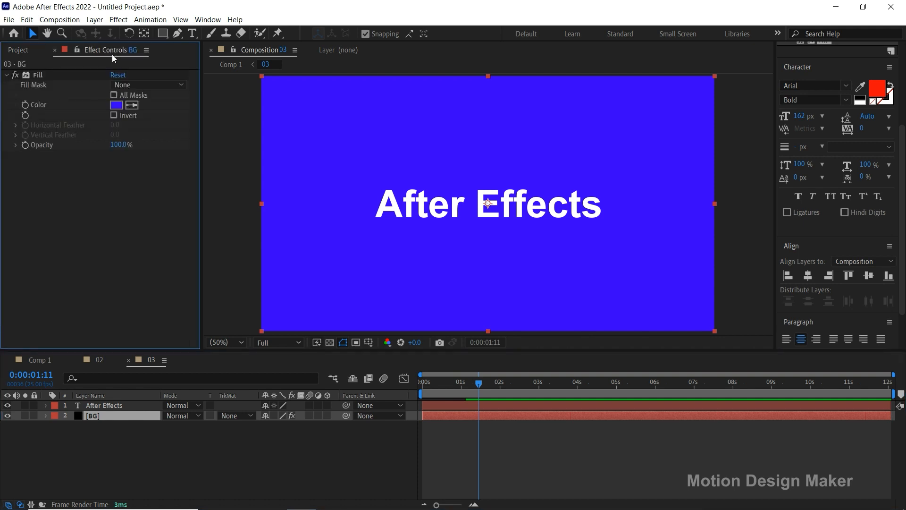
{"action": "left_click", "coordinate": [117, 106]}
{"action": "left_click_drag", "start_coordinate": [211, 253], "coordinate": [216, 279]}
{"action": "mouse_move", "coordinate": [194, 220]}
{"action": "left_mouse_down"}
{"action": "mouse_move", "coordinate": [177, 230]}
{"action": "mouse_move", "coordinate": [182, 247]}
{"action": "left_mouse_up"}
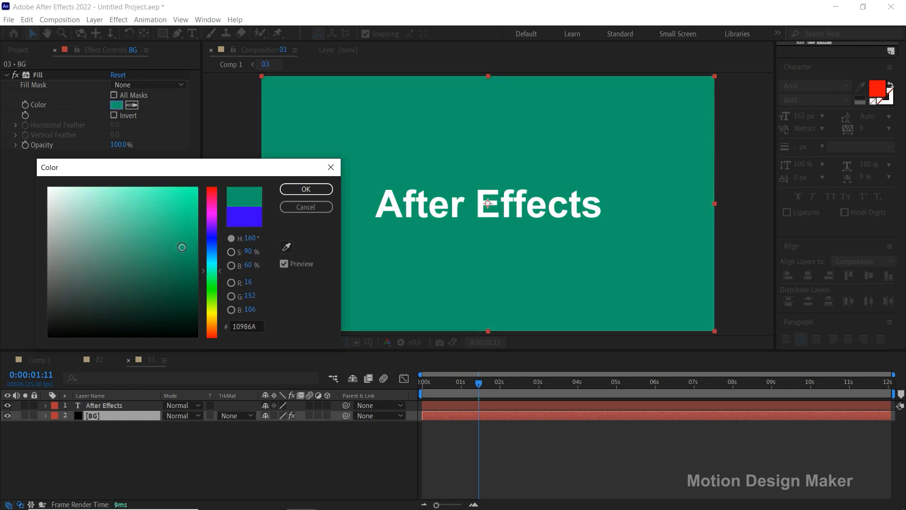
{"action": "left_click", "coordinate": [319, 191]}
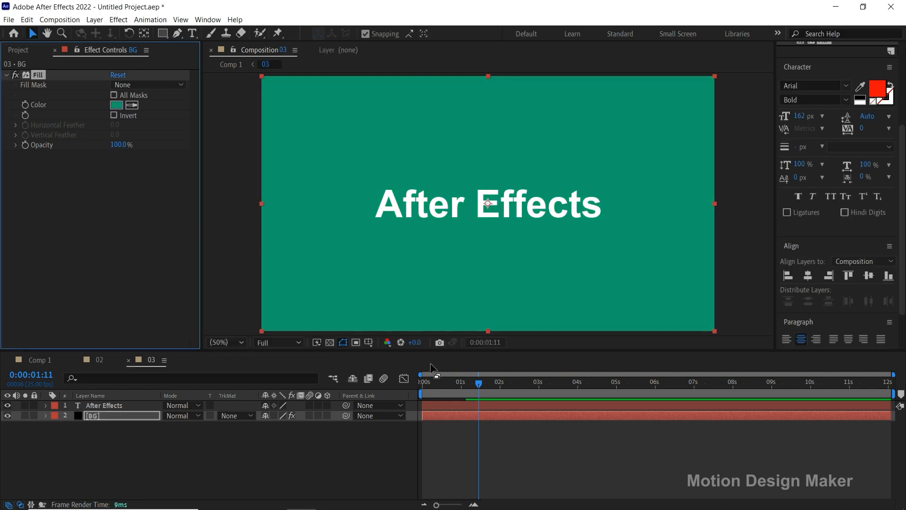
Return from composition 03 to Comp 1 through the mini-flowchart.
{"action": "left_click", "coordinate": [469, 430]}
{"action": "key", "text": "Tab"}
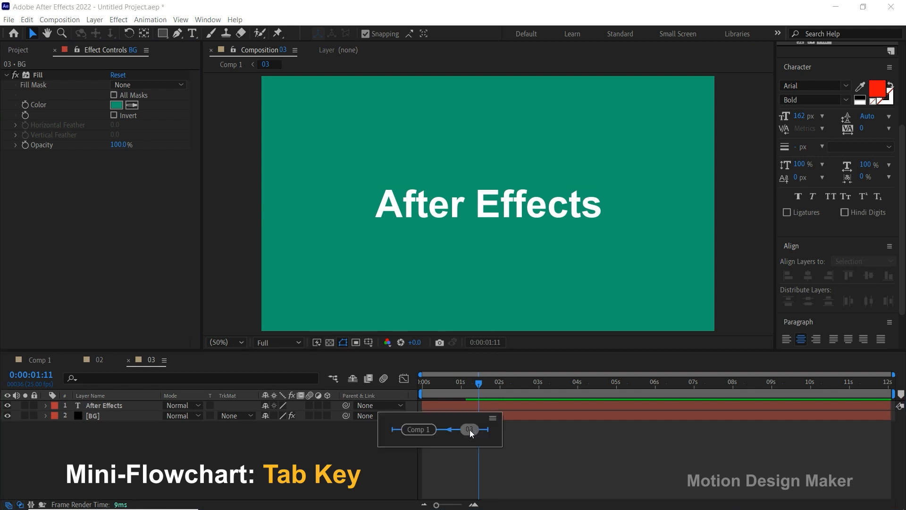
{"action": "left_click", "coordinate": [432, 430]}
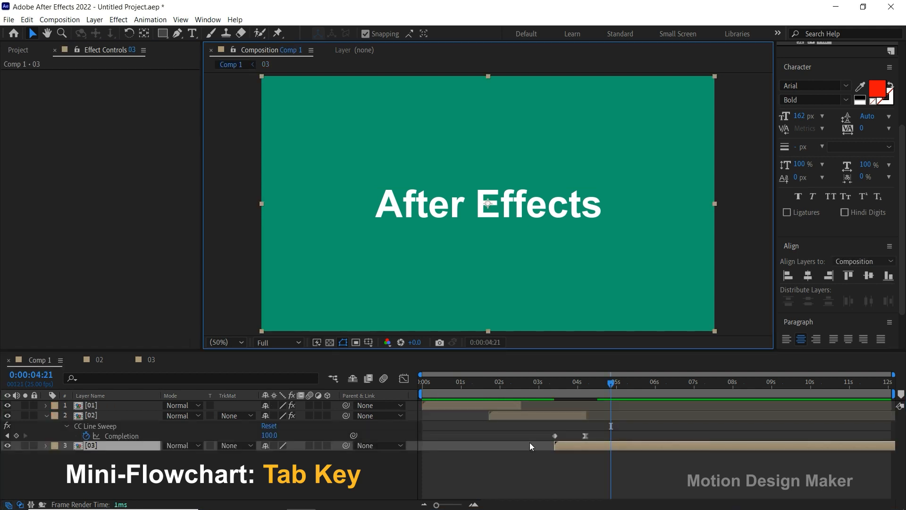
Set the current time to 0:00:05:02 and apply the CC Light Wipe transition effect to layer 03.
{"action": "left_click_drag", "start_coordinate": [626, 384], "coordinate": [619, 383]}
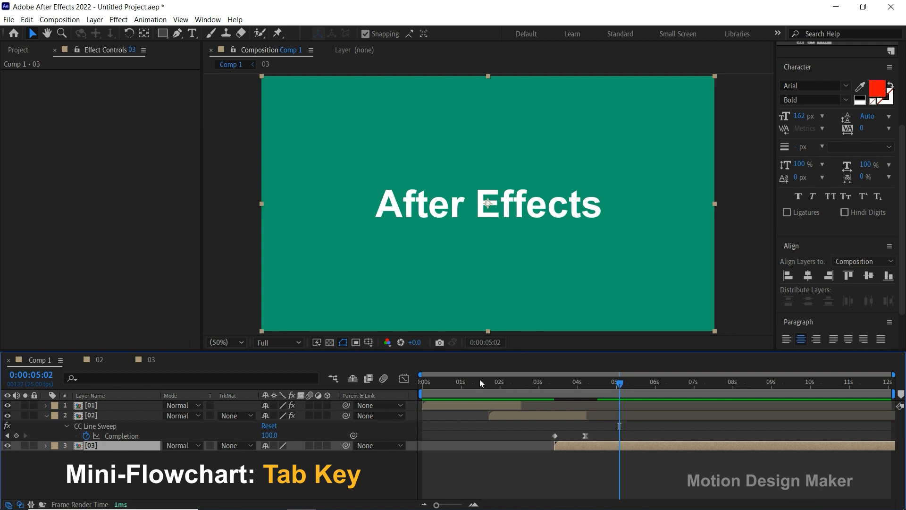
{"action": "left_click", "coordinate": [121, 20]}
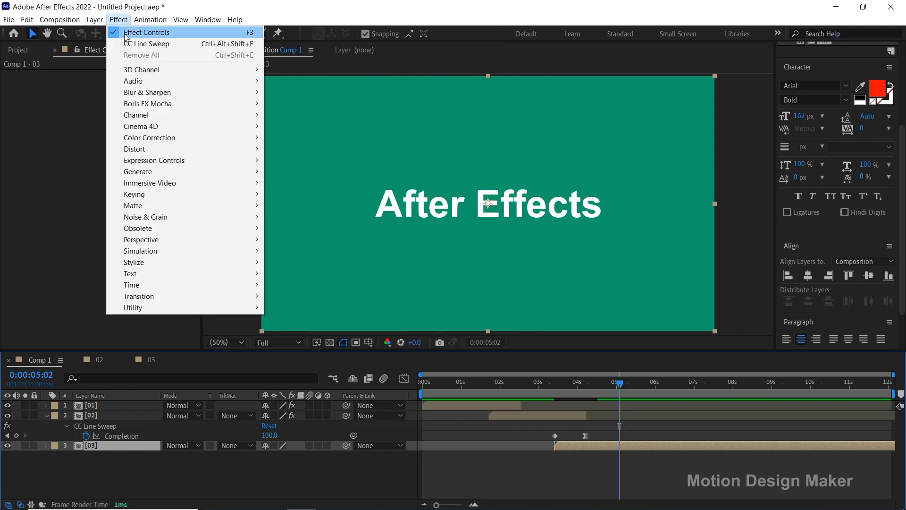
{"action": "mouse_move", "coordinate": [175, 299]}
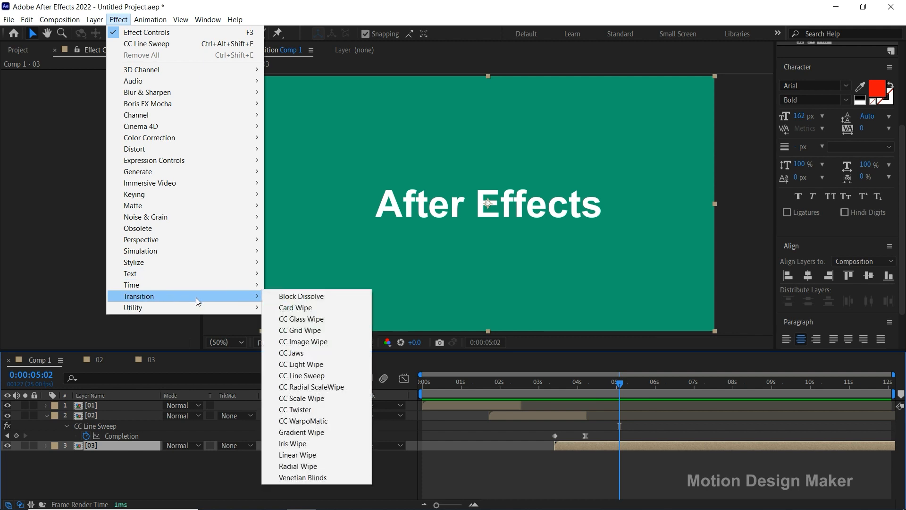
{"action": "left_click", "coordinate": [332, 364]}
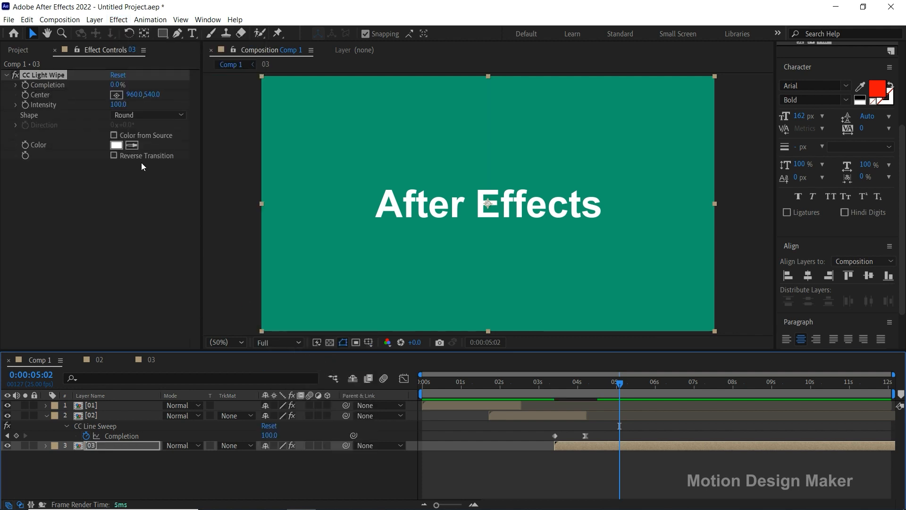
Try out the CC Light Wipe's Completion, and keyframe it at 0% at 0:00:05:02.
{"action": "mouse_move", "coordinate": [116, 85]}
{"action": "left_mouse_down"}
{"action": "mouse_move", "coordinate": [171, 98]}
{"action": "mouse_move", "coordinate": [119, 95]}
{"action": "left_mouse_up"}
{"action": "left_click", "coordinate": [118, 85]}
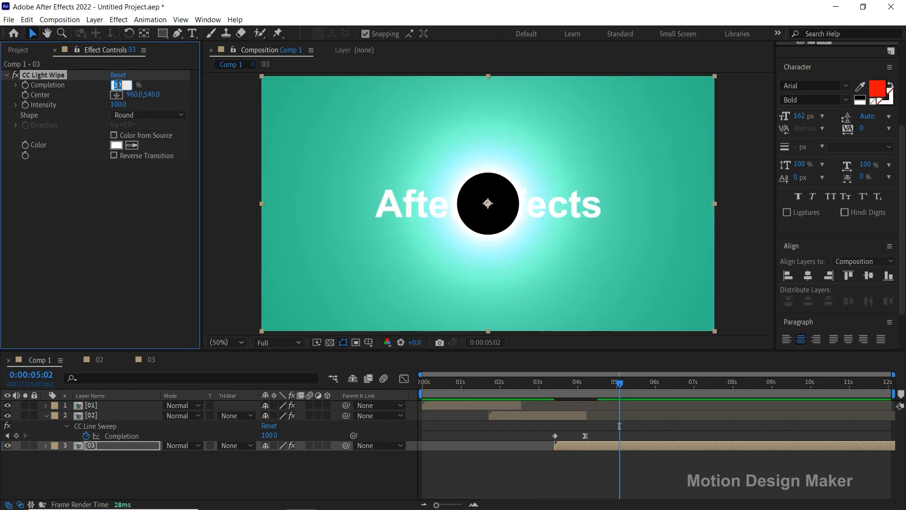
{"action": "type", "text": "0"}
{"action": "key", "text": "Return"}
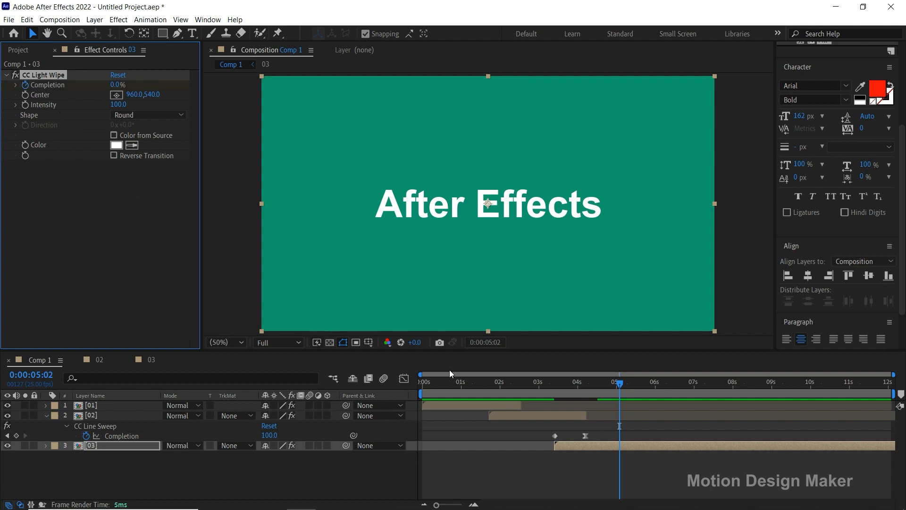
Reveal layer 03's keyframes and add a CC Light Wipe Completion keyframe of 100% at 0:00:05:22.
{"action": "left_click_drag", "start_coordinate": [620, 383], "coordinate": [652, 392]}
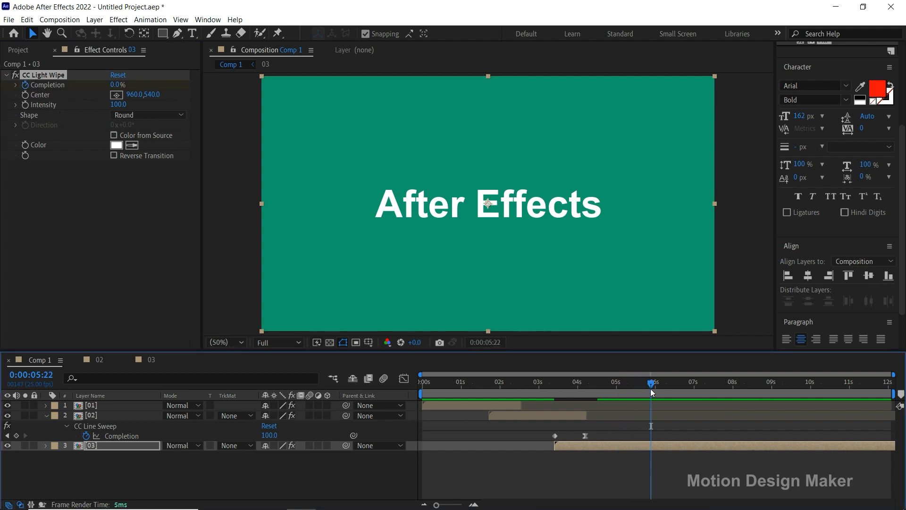
{"action": "left_click", "coordinate": [648, 447]}
{"action": "key", "text": "u"}
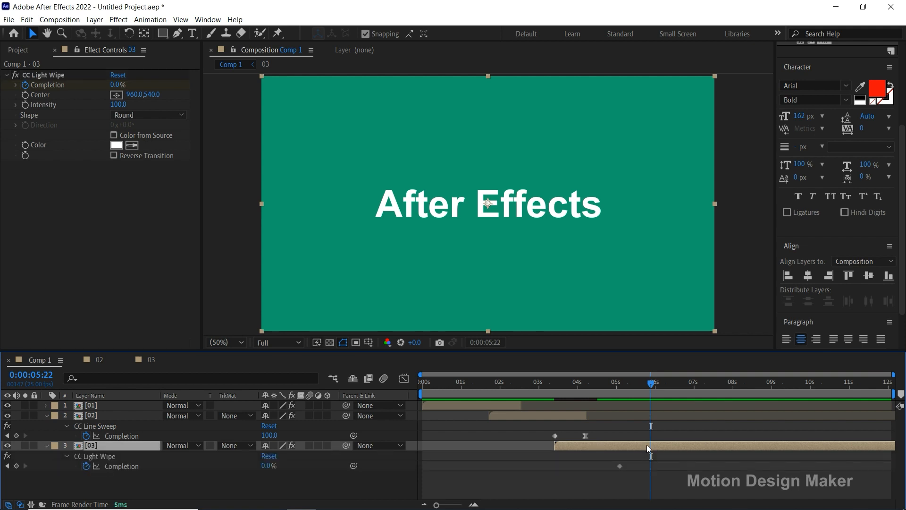
{"action": "left_click_drag", "start_coordinate": [117, 85], "coordinate": [137, 95]}
{"action": "left_click", "coordinate": [118, 85]}
{"action": "type", "text": "100"}
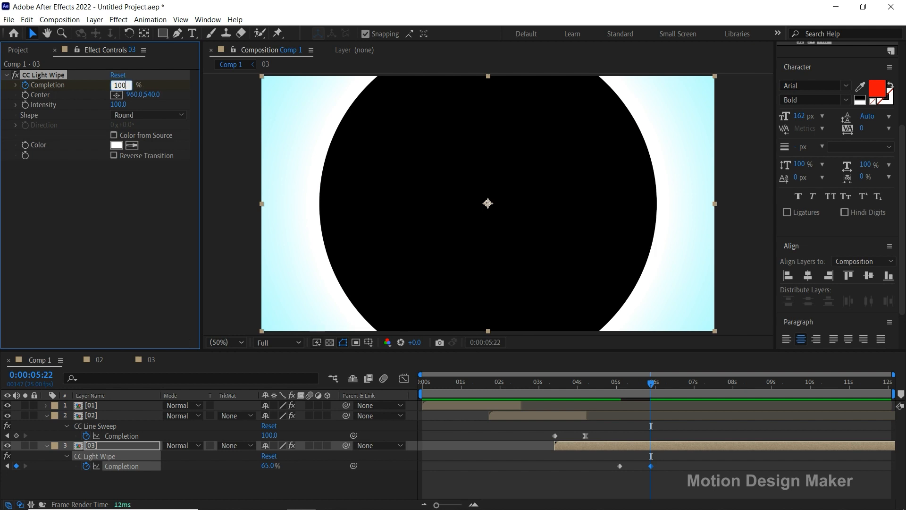
{"action": "key", "text": "Return"}
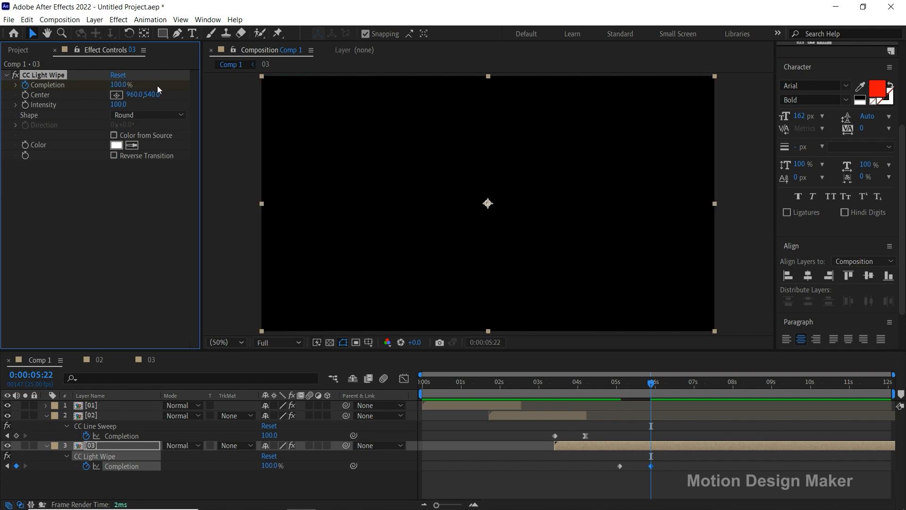
Apply Easy Ease to layer 03's 100% Completion keyframe and trim the layer's out point to 0:00:05:22.
{"action": "right_click", "coordinate": [651, 466]}
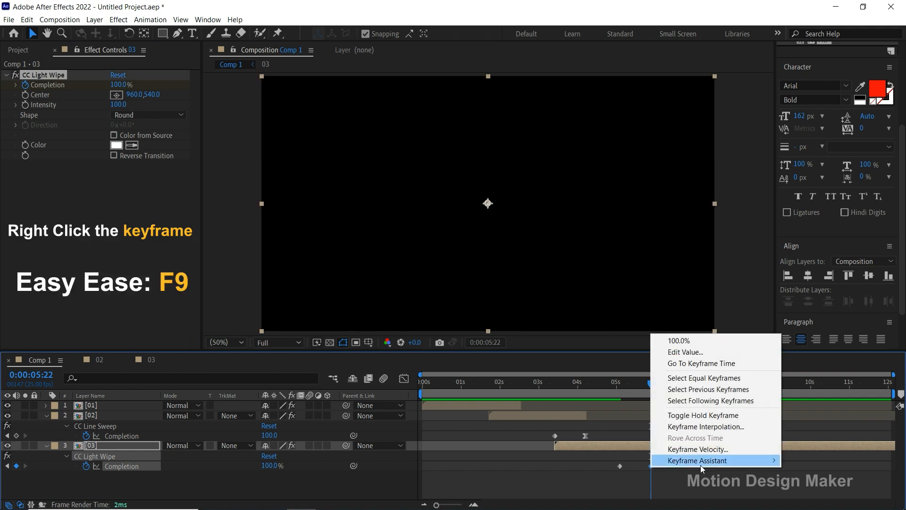
{"action": "mouse_move", "coordinate": [699, 463]}
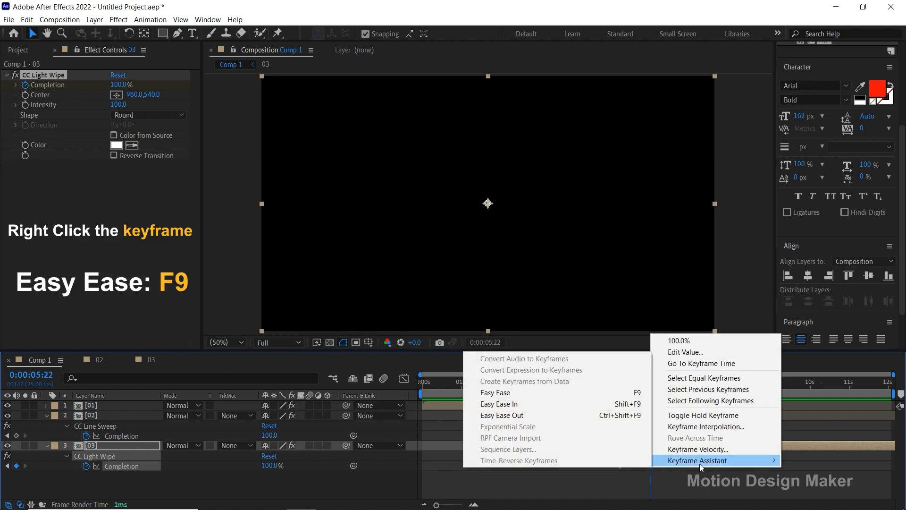
{"action": "left_click", "coordinate": [578, 392]}
{"action": "left_click", "coordinate": [650, 444]}
{"action": "key", "text": "alt+bracketright"}
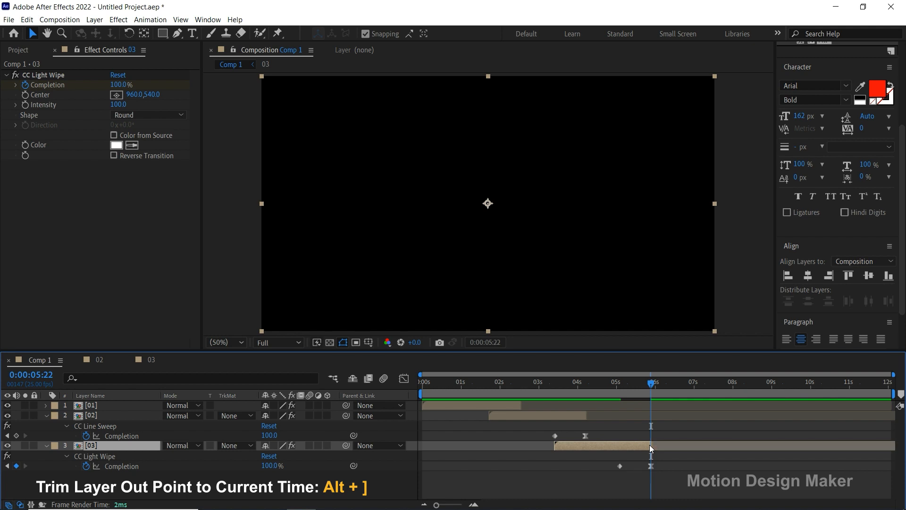
Play back layer 03's CC Light Wipe transition from shortly before its first keyframe.
{"action": "left_click_drag", "start_coordinate": [652, 387], "coordinate": [617, 389]}
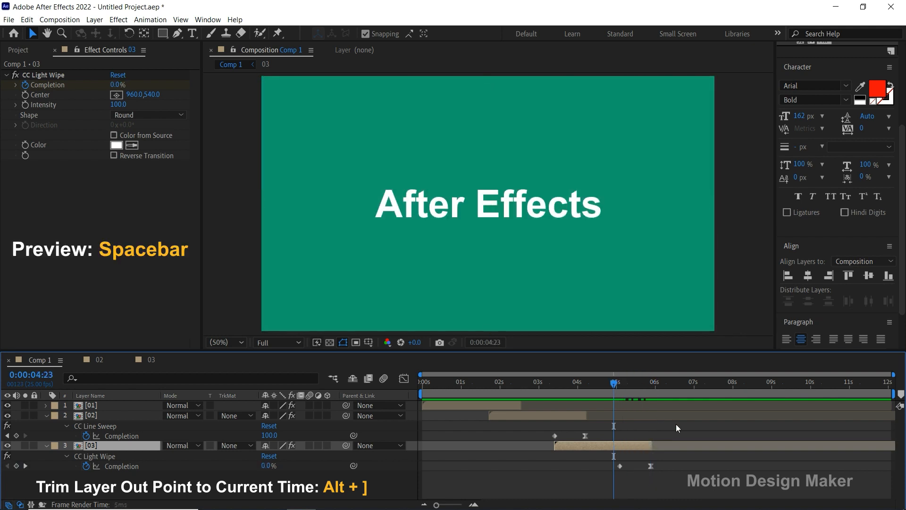
{"action": "key", "text": "space"}
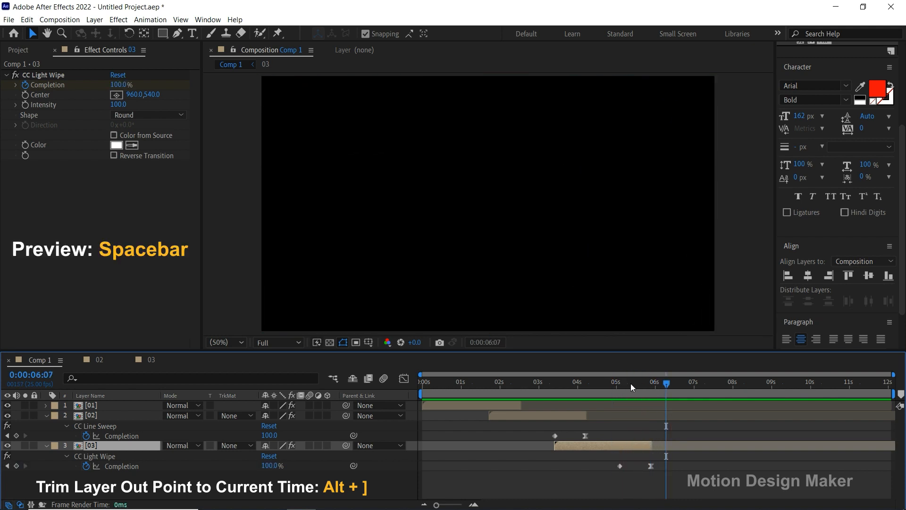
{"action": "left_click", "coordinate": [615, 385]}
{"action": "key", "text": "space"}
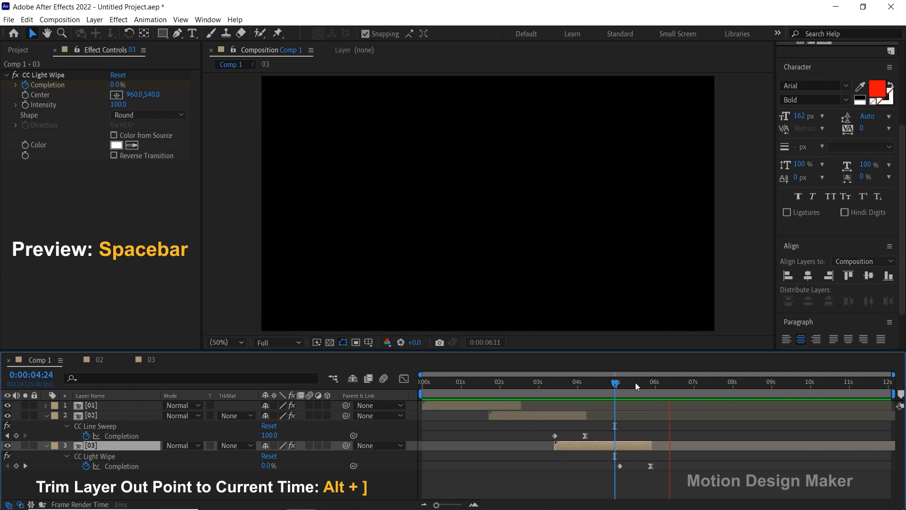
Set layer 03's CC Light Wipe Intensity to 0 and preview the transition.
{"action": "mouse_move", "coordinate": [640, 390]}
{"action": "left_mouse_down"}
{"action": "mouse_move", "coordinate": [627, 384]}
{"action": "mouse_move", "coordinate": [624, 391]}
{"action": "left_mouse_up"}
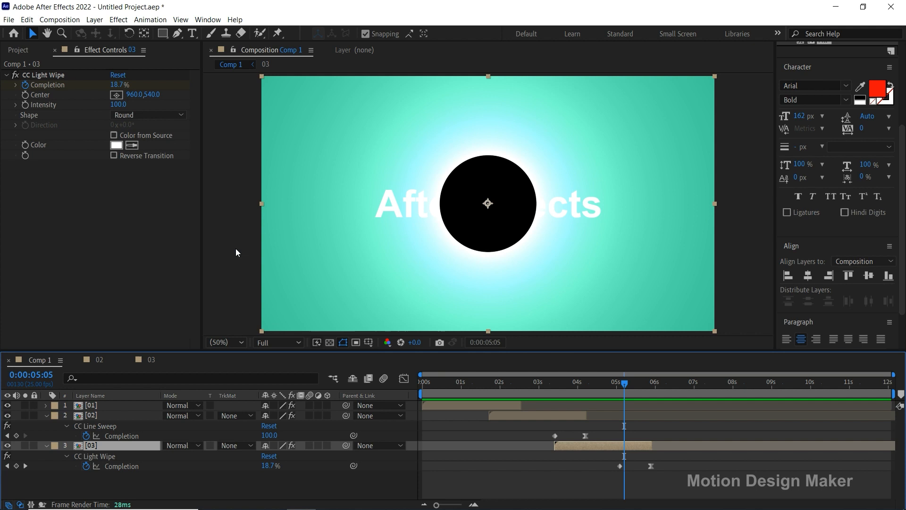
{"action": "left_click_drag", "start_coordinate": [118, 104], "coordinate": [45, 109]}
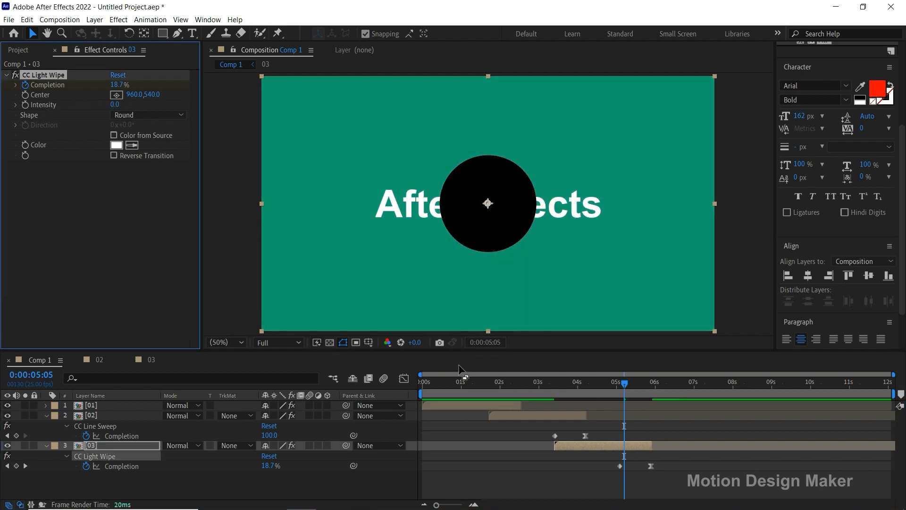
{"action": "left_click", "coordinate": [605, 387]}
{"action": "key", "text": "space"}
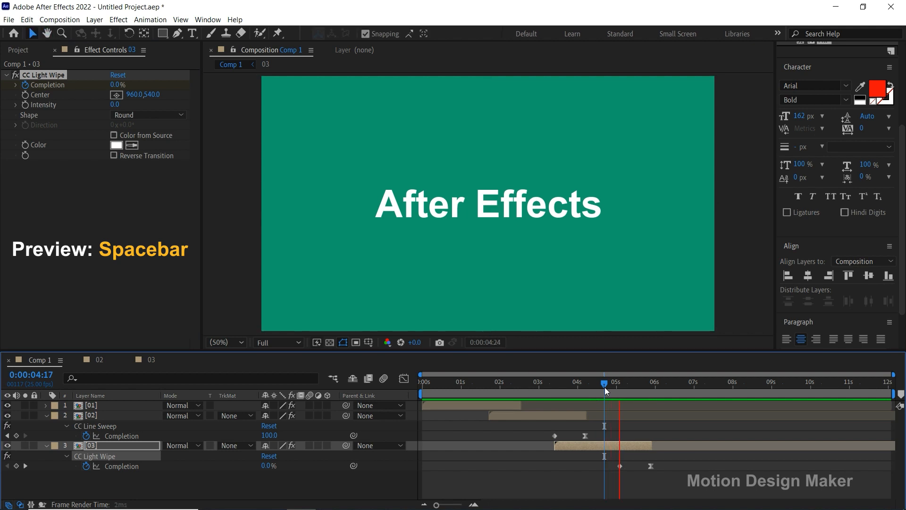
{"action": "left_click", "coordinate": [604, 387]}
{"action": "key", "text": "space"}
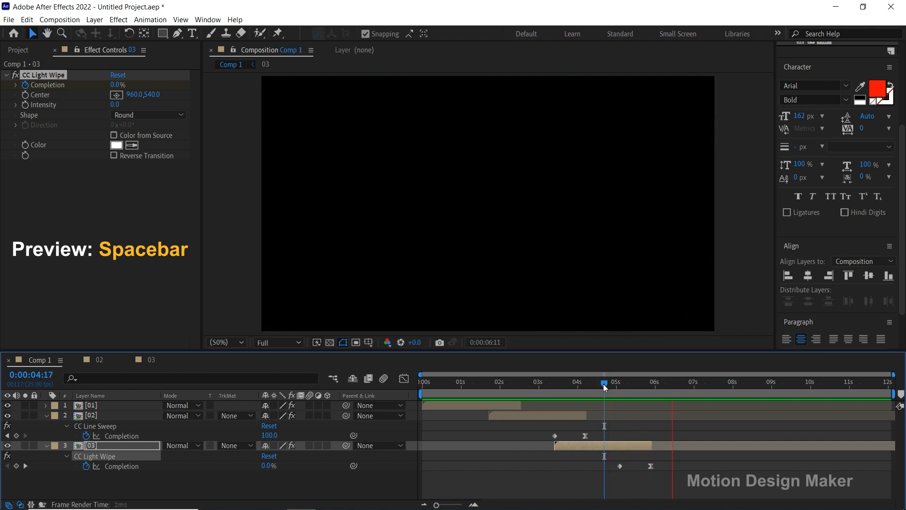
Add composition 04 below layer 03 in Comp 1, starting at 0:00:05:02.
{"action": "left_click", "coordinate": [615, 386]}
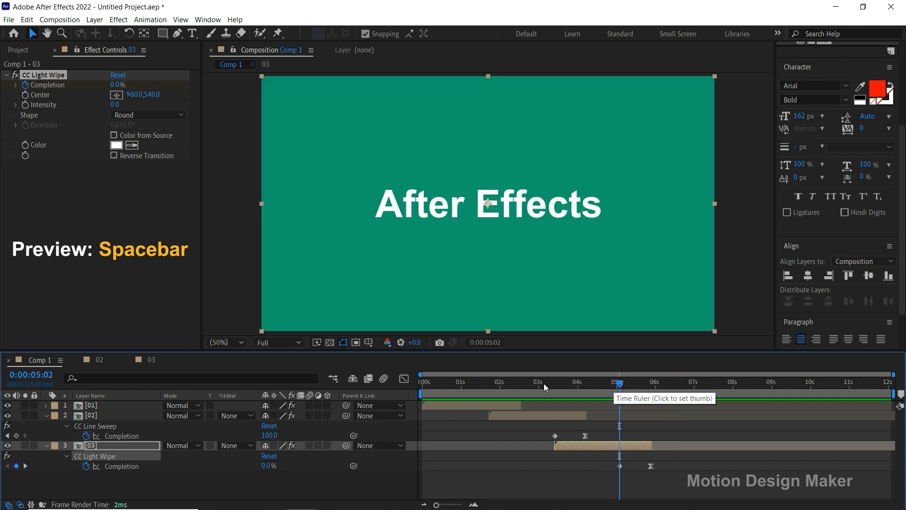
{"action": "left_click", "coordinate": [19, 51]}
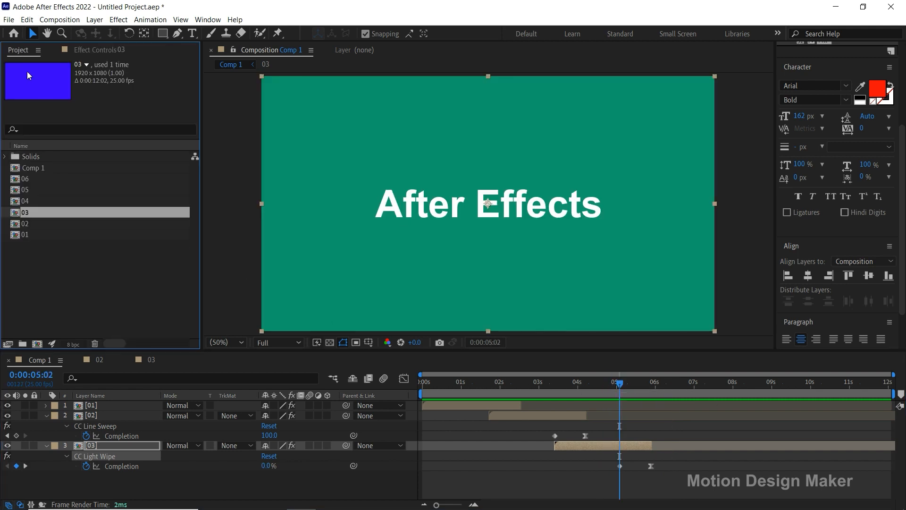
{"action": "left_click_drag", "start_coordinate": [52, 202], "coordinate": [87, 477]}
{"action": "left_click_drag", "start_coordinate": [435, 474], "coordinate": [622, 485]}
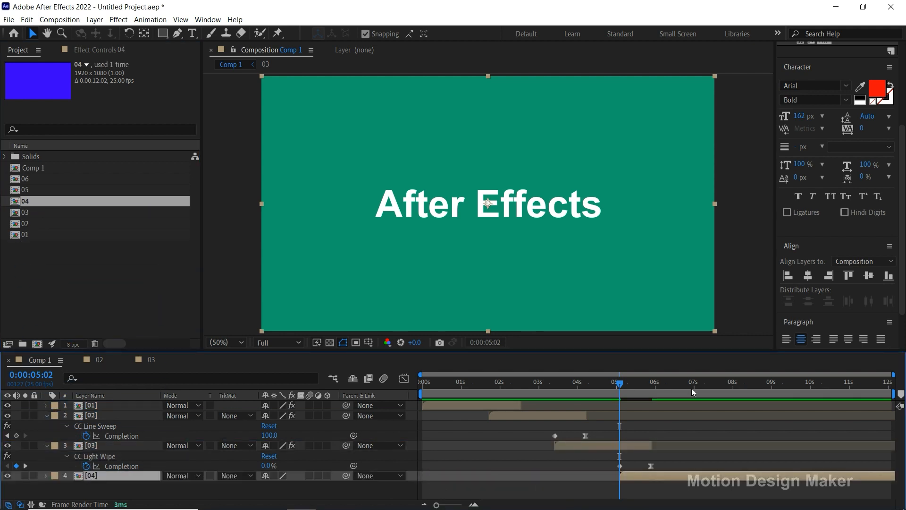
In composition 04, replace the text with "Tutorial" and centre it horizontally and vertically in the composition.
{"action": "left_click", "coordinate": [695, 388]}
{"action": "double_click", "coordinate": [700, 475]}
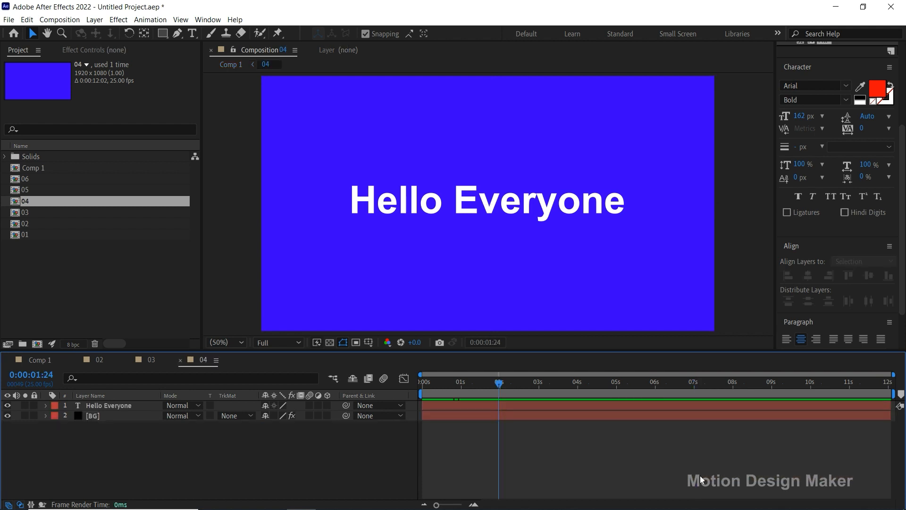
{"action": "left_click", "coordinate": [499, 405]}
{"action": "left_click", "coordinate": [507, 208]}
{"action": "double_click", "coordinate": [506, 208]}
{"action": "type", "text": "Tutor"}
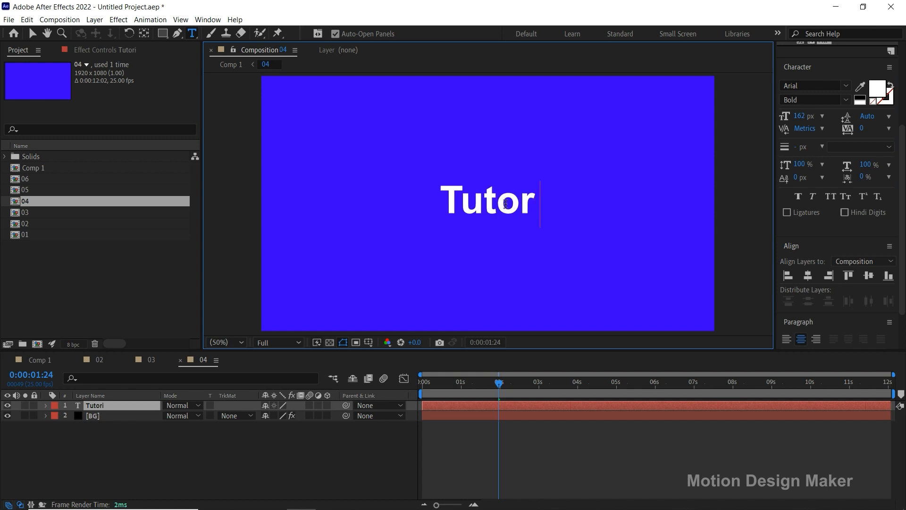
{"action": "type", "text": "ial"}
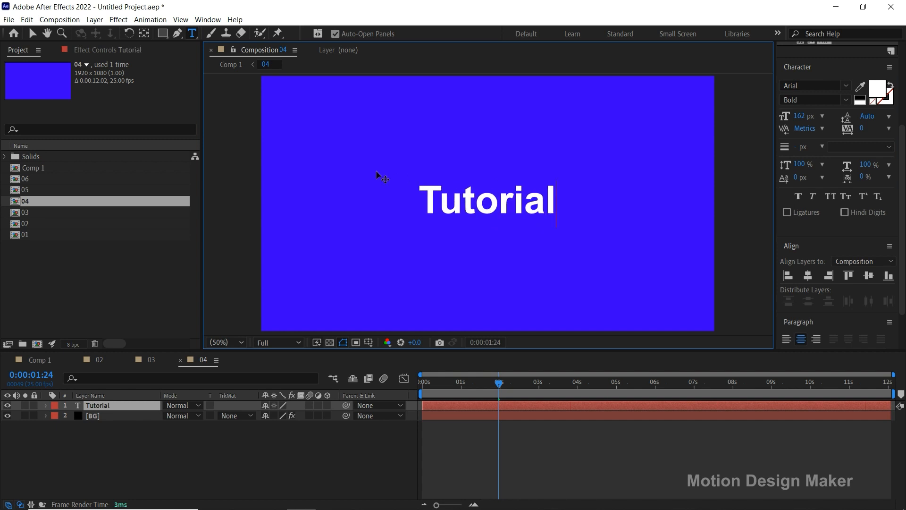
{"action": "left_click", "coordinate": [33, 37]}
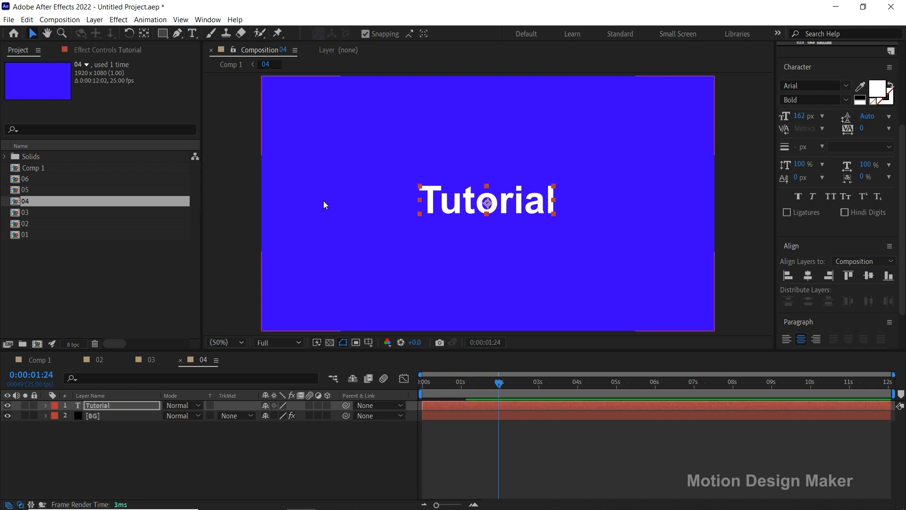
{"action": "left_click", "coordinate": [807, 276]}
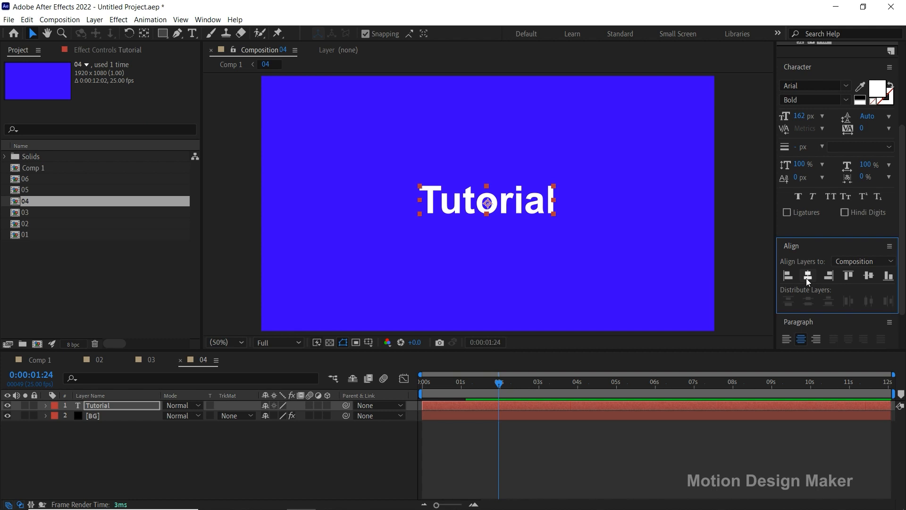
{"action": "left_click", "coordinate": [869, 277]}
Change the BG layer's Fill color in composition 04 to purple, 7200FF.
{"action": "left_click", "coordinate": [505, 414]}
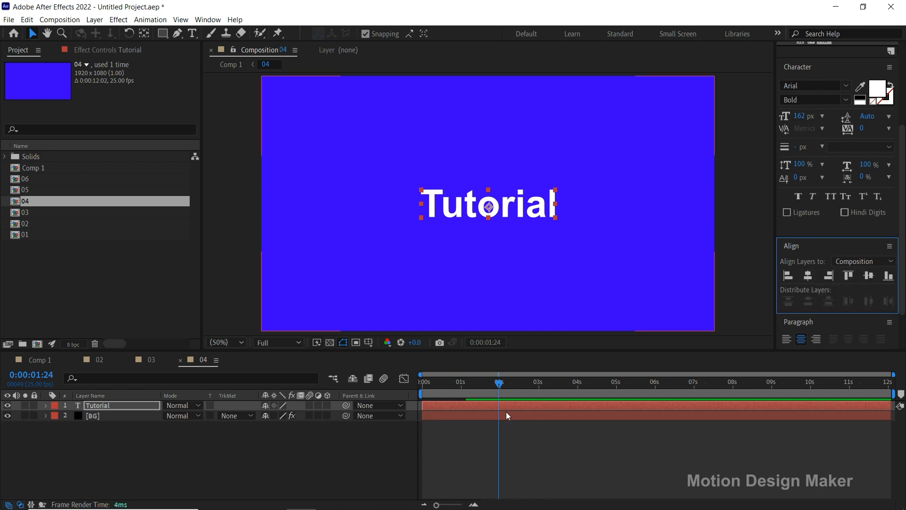
{"action": "left_click", "coordinate": [106, 49]}
{"action": "left_click", "coordinate": [116, 104]}
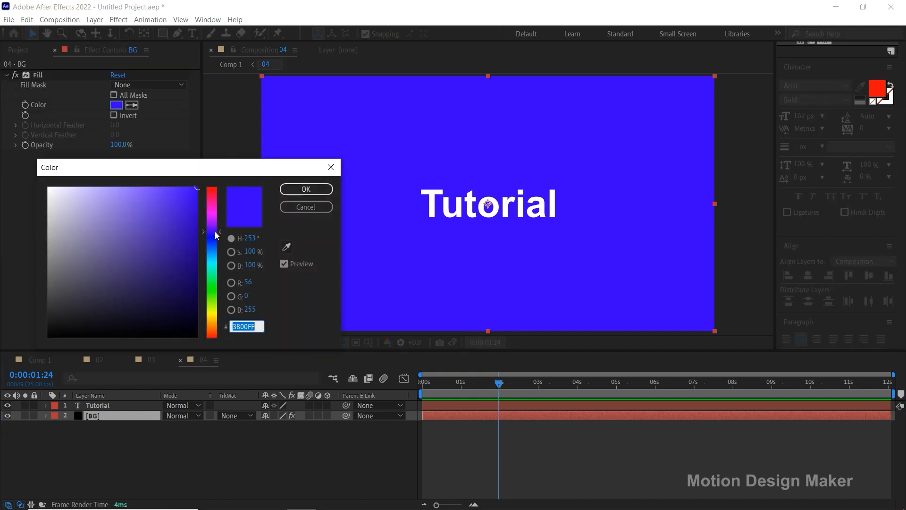
{"action": "left_click_drag", "start_coordinate": [215, 232], "coordinate": [221, 226]}
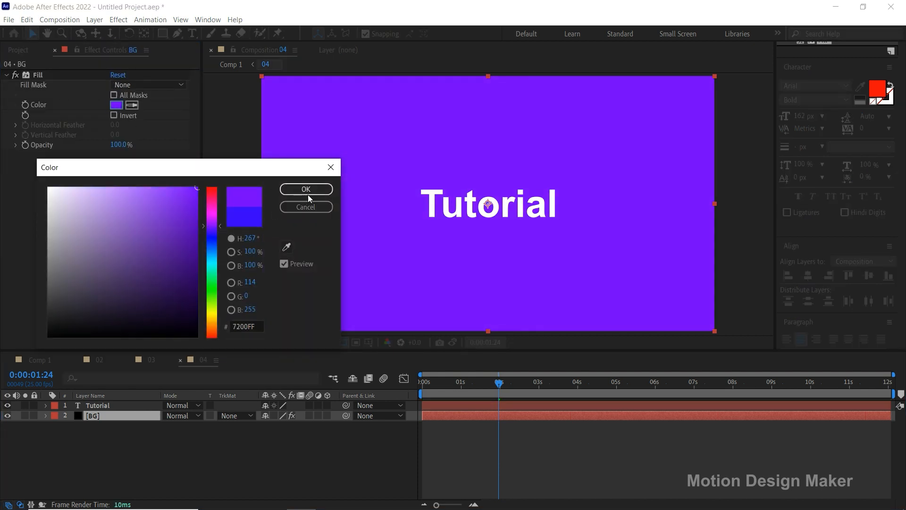
{"action": "left_click", "coordinate": [305, 189]}
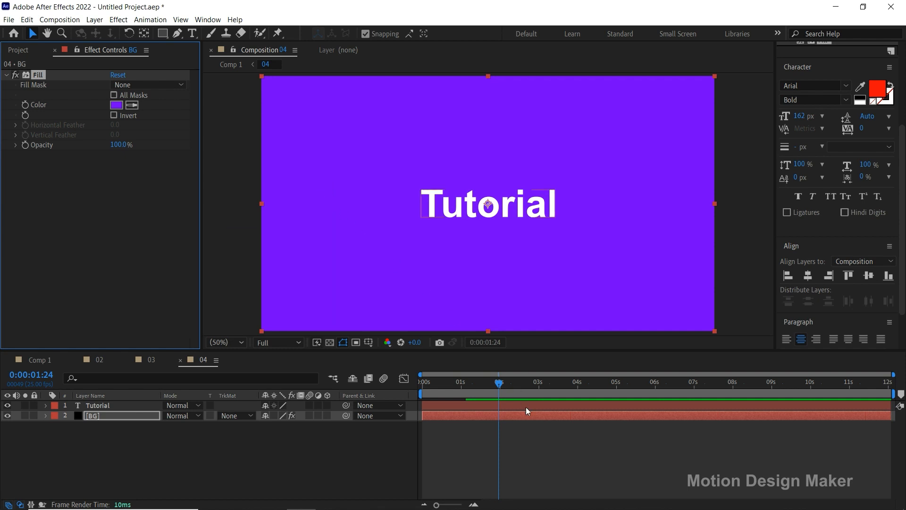
Return from composition 04 to Comp 1 through the mini-flowchart.
{"action": "left_click", "coordinate": [536, 440]}
{"action": "key", "text": "Tab"}
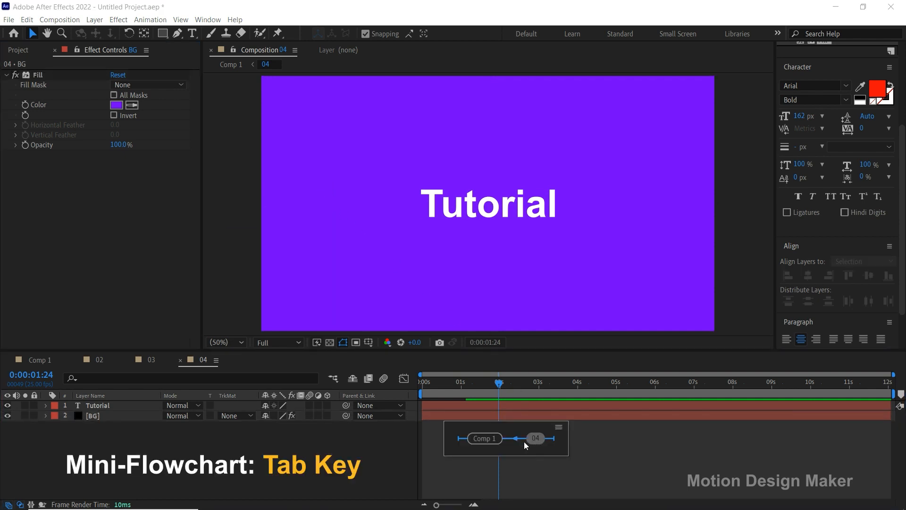
{"action": "left_click", "coordinate": [499, 437]}
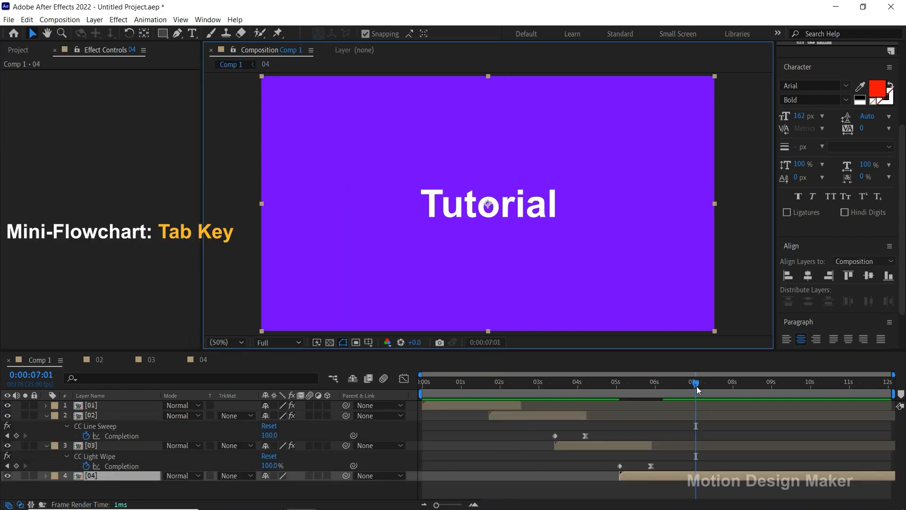
Apply the Radial Wipe transition effect to layer 04 and keyframe its Transition Completion at 0% at 0:00:06:13.
{"action": "left_click_drag", "start_coordinate": [693, 384], "coordinate": [673, 382]}
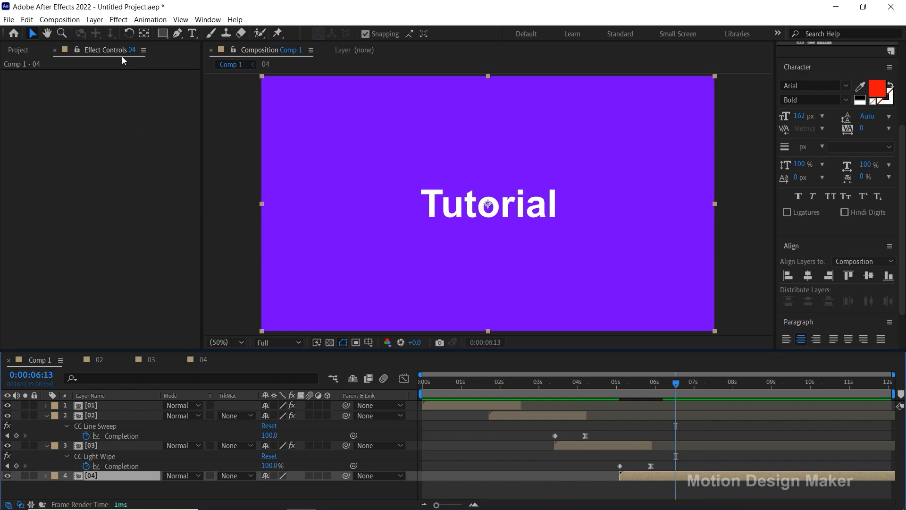
{"action": "left_click", "coordinate": [118, 19]}
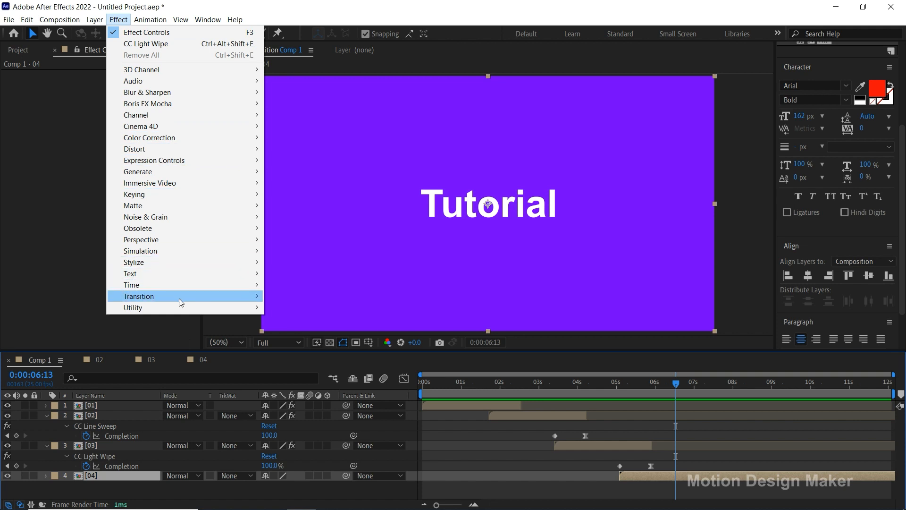
{"action": "mouse_move", "coordinate": [179, 298]}
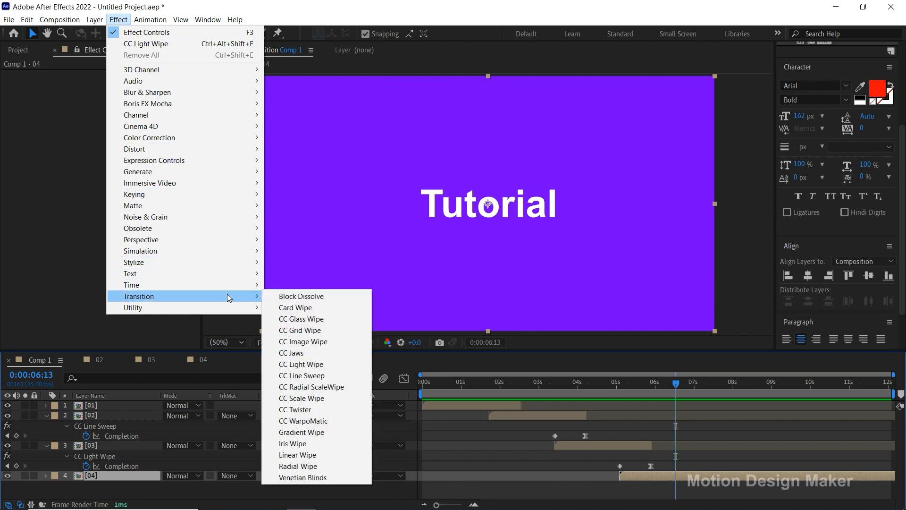
{"action": "left_click", "coordinate": [335, 462]}
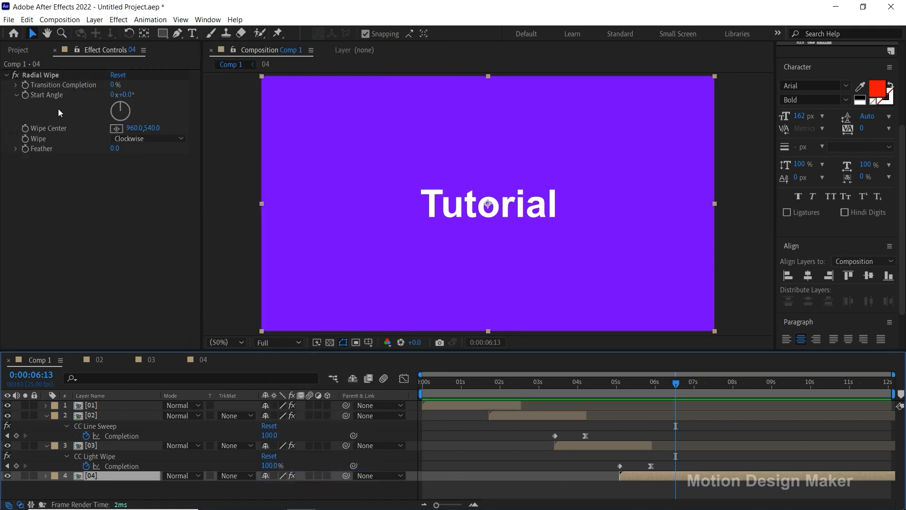
{"action": "left_click", "coordinate": [25, 89]}
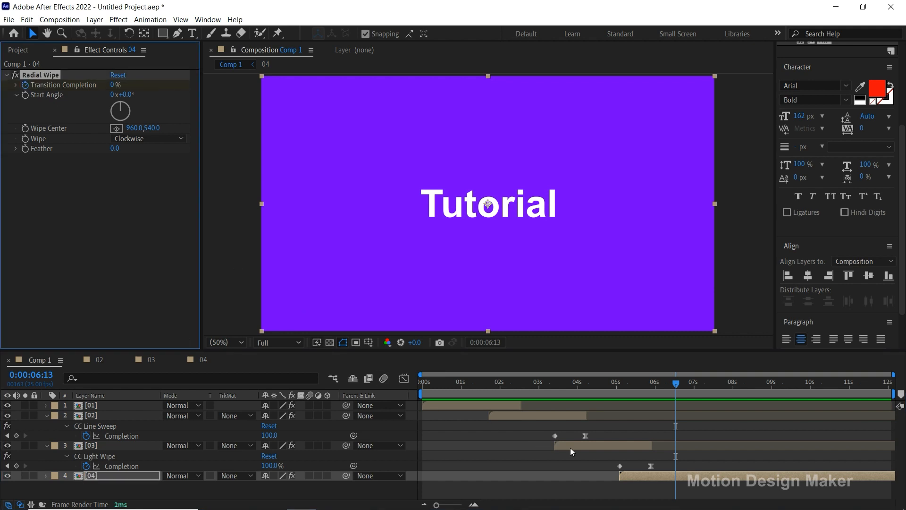
Reveal layer 04's keyframes and add a Radial Wipe Transition Completion keyframe of 100% at 0:00:07:08.
{"action": "key", "text": "u"}
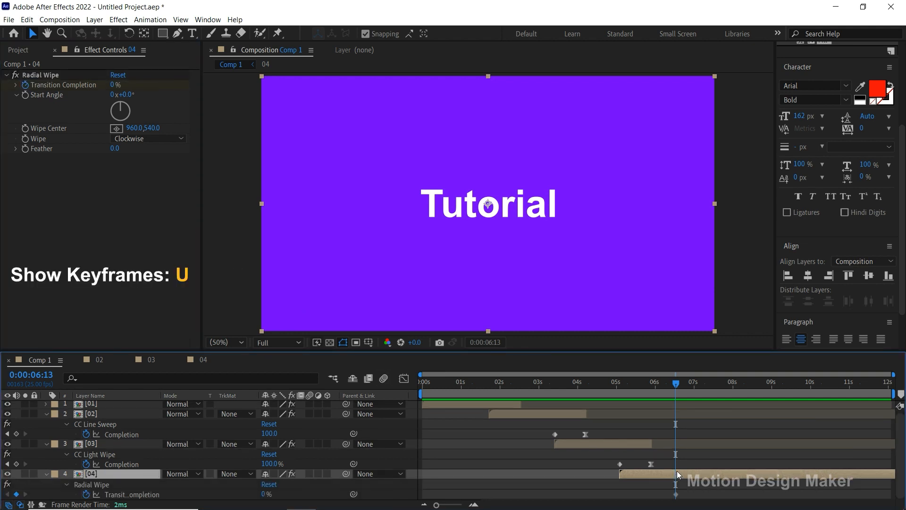
{"action": "left_click_drag", "start_coordinate": [675, 383], "coordinate": [707, 388]}
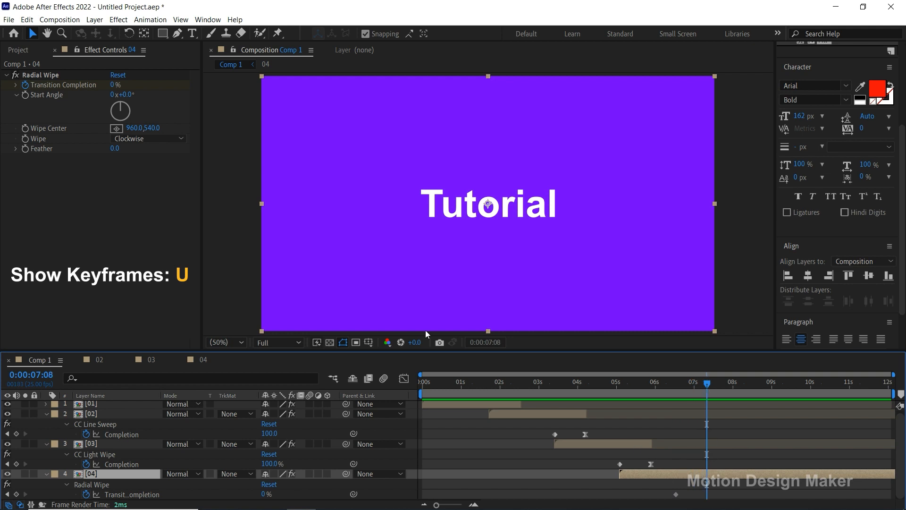
{"action": "left_click_drag", "start_coordinate": [114, 85], "coordinate": [193, 108]}
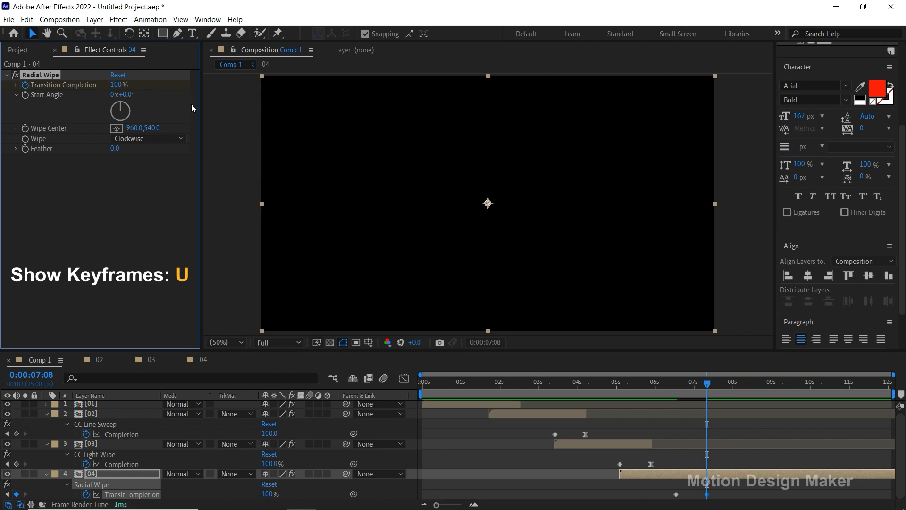
Apply Easy Ease to layer 04's 100% Transition Completion keyframe.
{"action": "left_click_drag", "start_coordinate": [715, 491], "coordinate": [704, 498]}
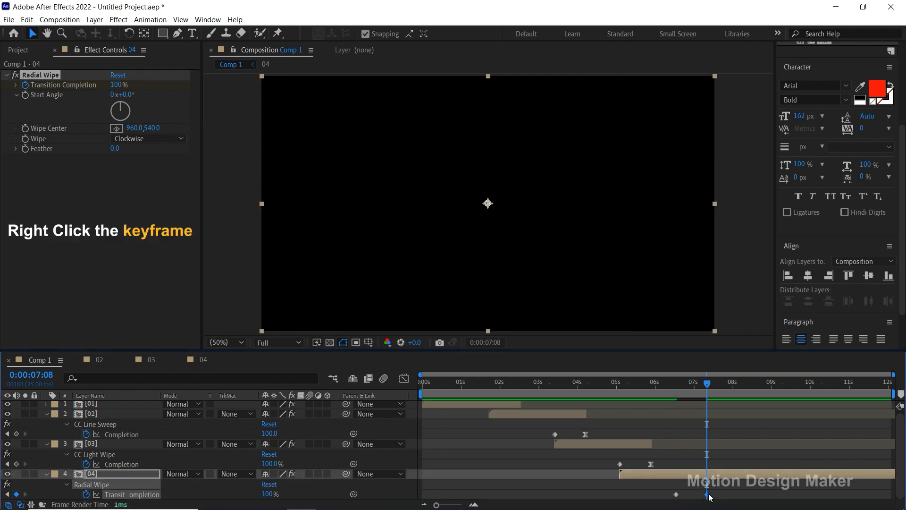
{"action": "right_click", "coordinate": [708, 495]}
{"action": "mouse_move", "coordinate": [746, 486]}
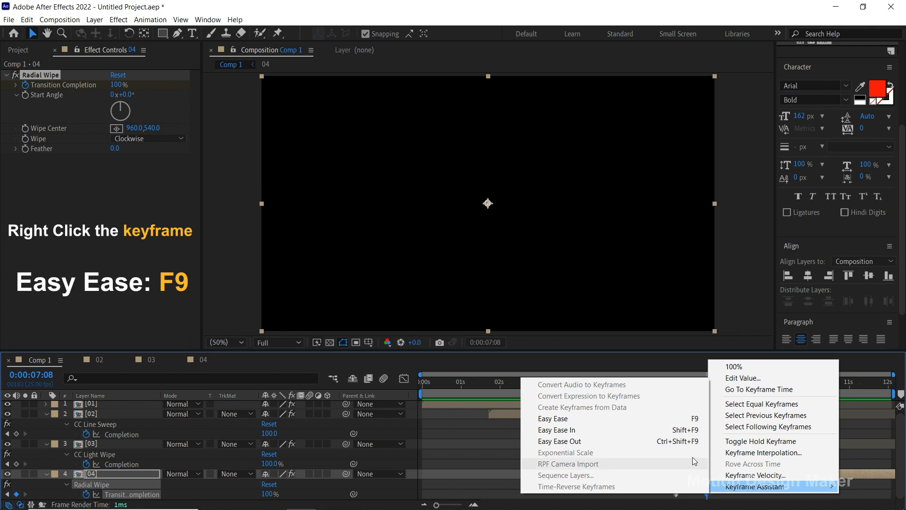
{"action": "left_click", "coordinate": [672, 422]}
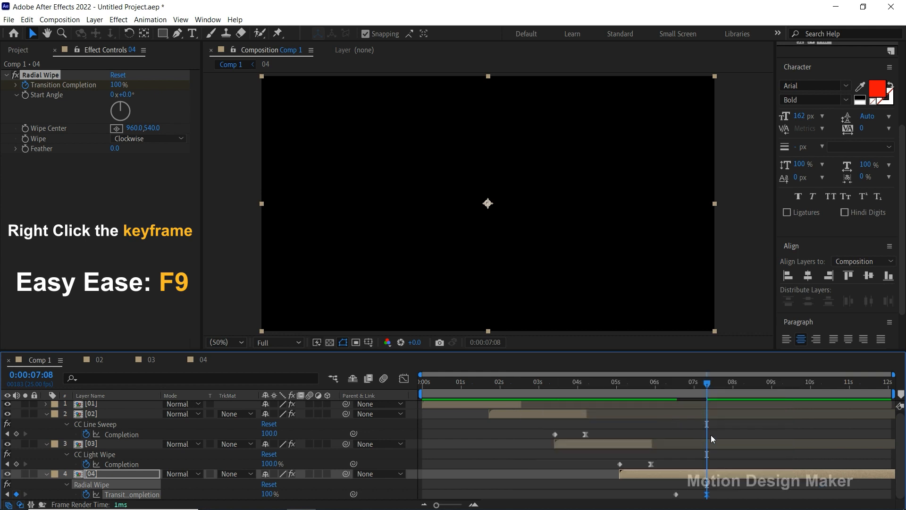
Trim layer 04's out point to 0:00:07:08 and preview its transition.
{"action": "left_click", "coordinate": [710, 473]}
{"action": "key", "text": "alt+bracketright"}
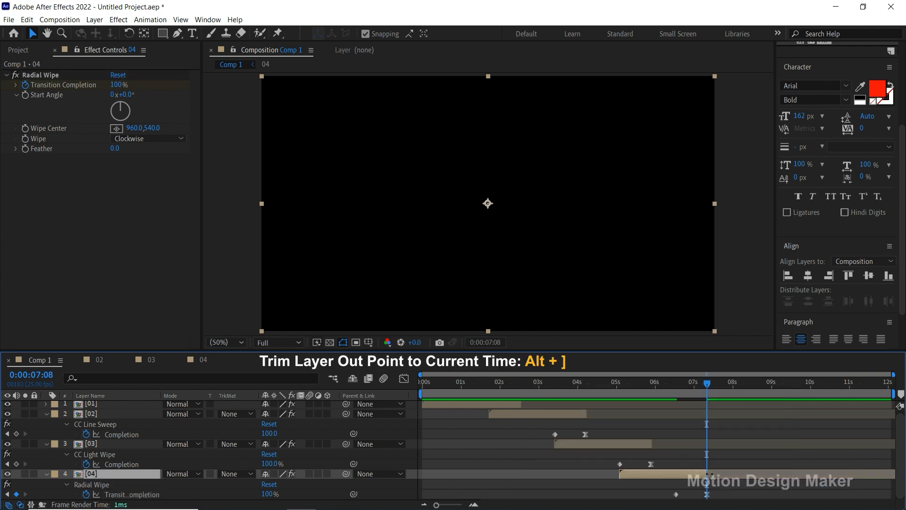
{"action": "left_click", "coordinate": [662, 388]}
{"action": "key", "text": "space"}
{"action": "key", "text": "space"}
{"action": "left_click", "coordinate": [722, 381]}
Enlarge the timeline area to collapse the properties of layers 02 and 03, and replay layer 04's Radial Wipe.
{"action": "left_click_drag", "start_coordinate": [681, 351], "coordinate": [681, 321]}
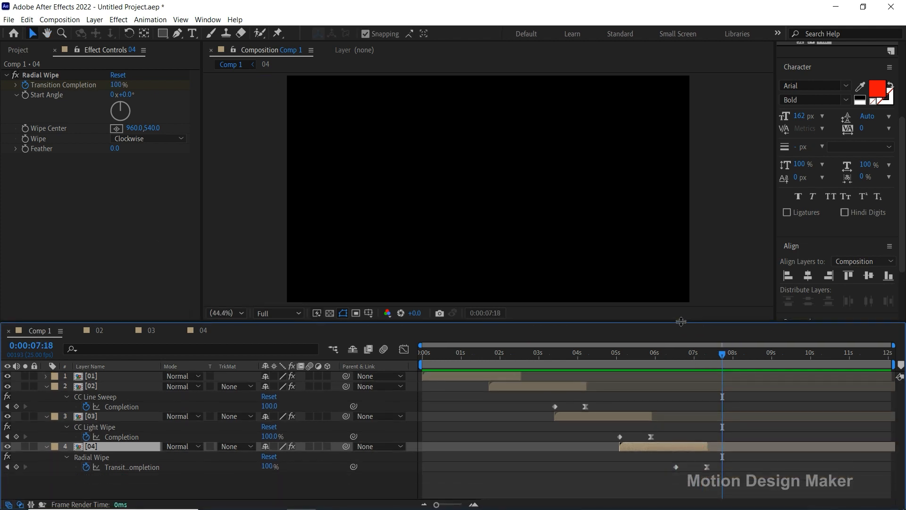
{"action": "left_click", "coordinate": [46, 387]}
{"action": "left_click", "coordinate": [47, 396]}
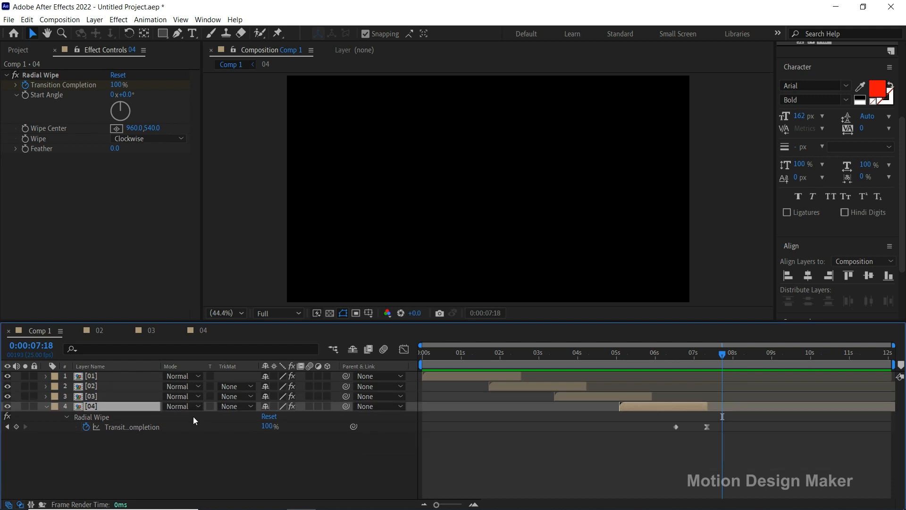
{"action": "left_click", "coordinate": [655, 354]}
{"action": "key", "text": "space"}
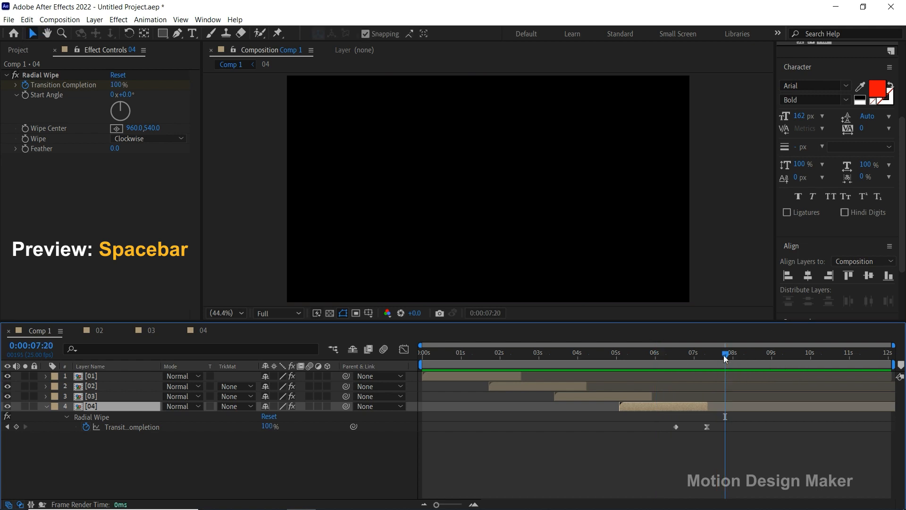
Add composition 05 to Comp 1 beneath layer 04, starting at 0:00:06:13.
{"action": "left_click", "coordinate": [697, 359]}
{"action": "left_click_drag", "start_coordinate": [696, 362], "coordinate": [680, 361]}
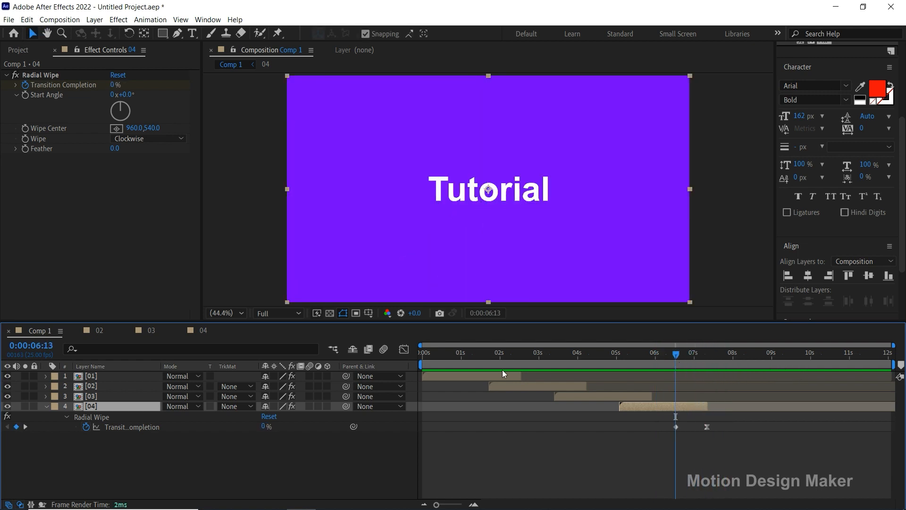
{"action": "left_click", "coordinate": [17, 50]}
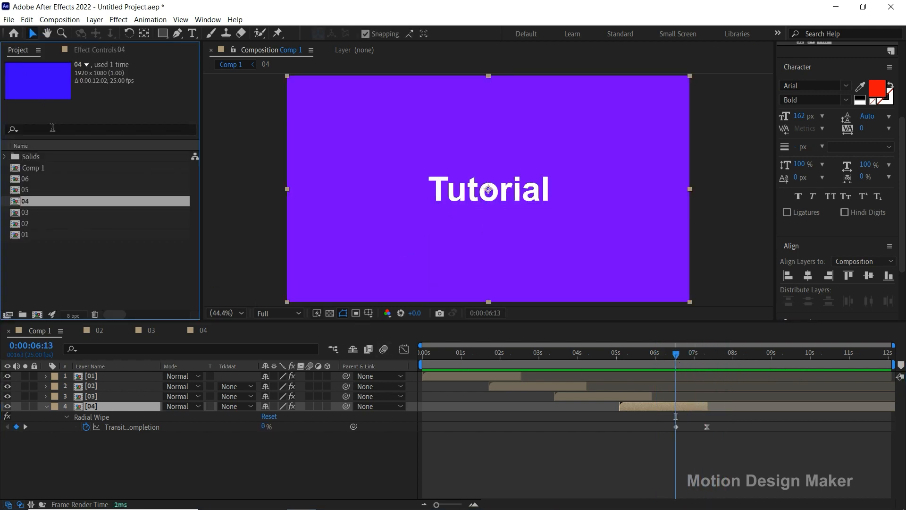
{"action": "left_click_drag", "start_coordinate": [56, 190], "coordinate": [109, 427]}
{"action": "left_click_drag", "start_coordinate": [428, 435], "coordinate": [684, 452]}
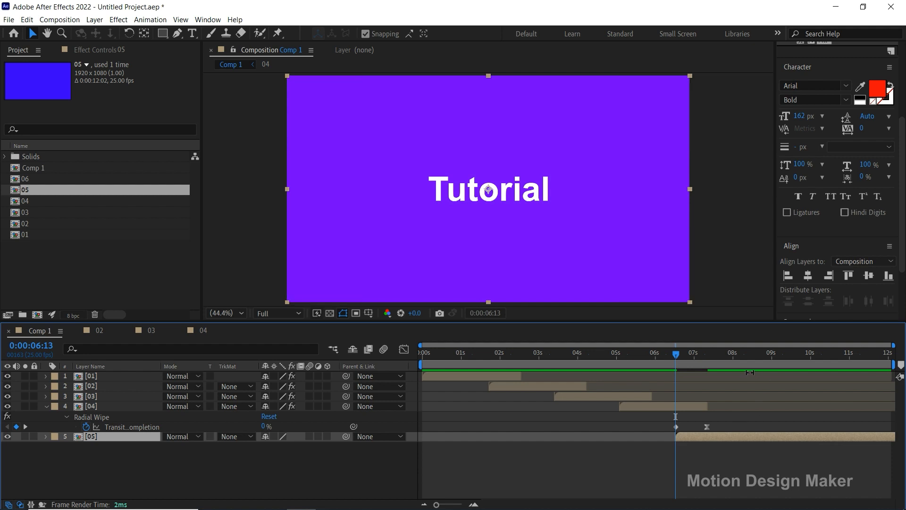
Open composition 05 and change the BG layer's Fill color to golden yellow D5A81C.
{"action": "left_click_drag", "start_coordinate": [743, 357], "coordinate": [746, 357]}
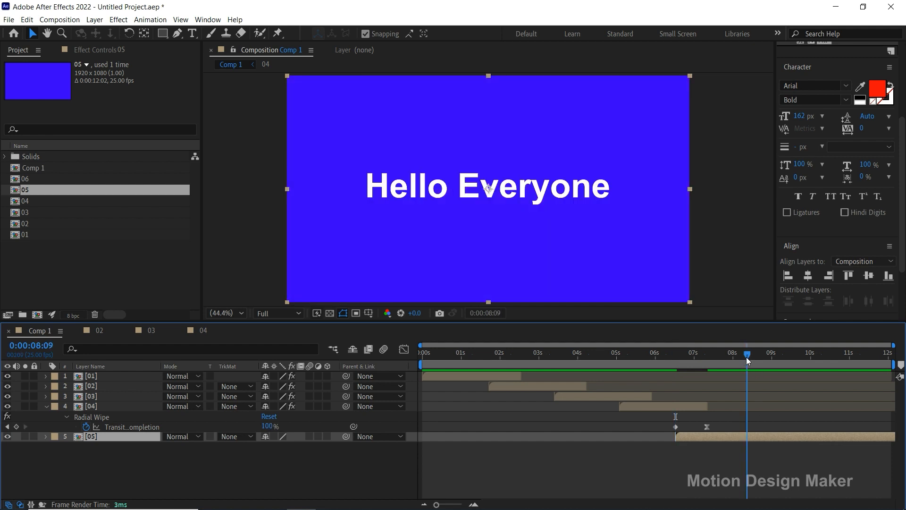
{"action": "double_click", "coordinate": [756, 436]}
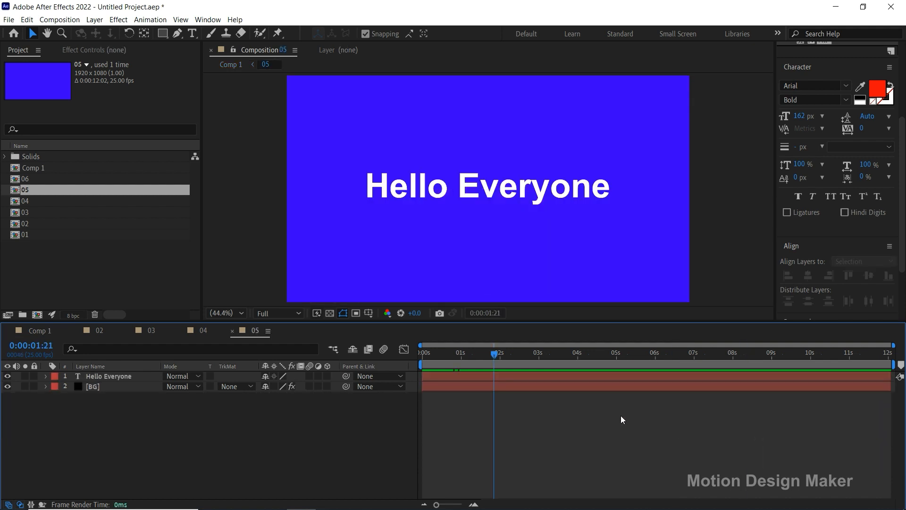
{"action": "left_click", "coordinate": [514, 385]}
{"action": "left_click", "coordinate": [103, 50]}
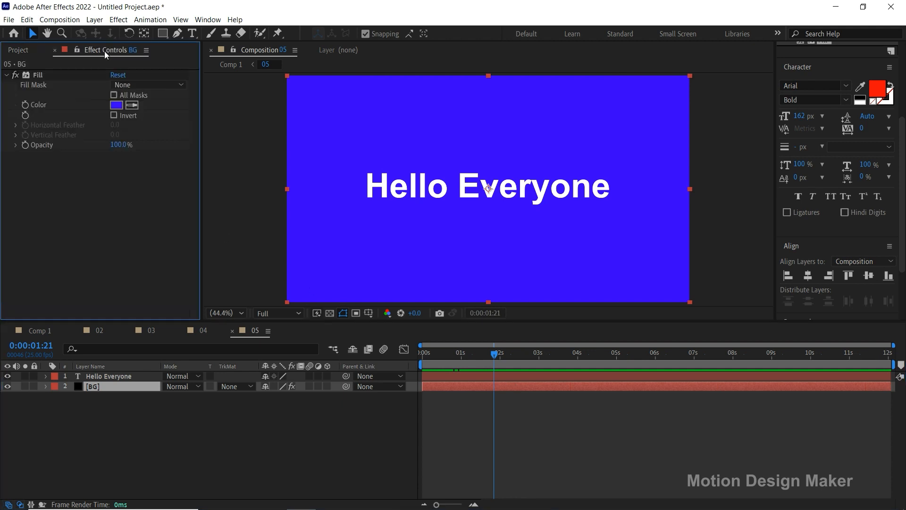
{"action": "left_click", "coordinate": [117, 104]}
{"action": "left_click_drag", "start_coordinate": [213, 314], "coordinate": [213, 319]}
{"action": "left_click_drag", "start_coordinate": [194, 193], "coordinate": [177, 211]}
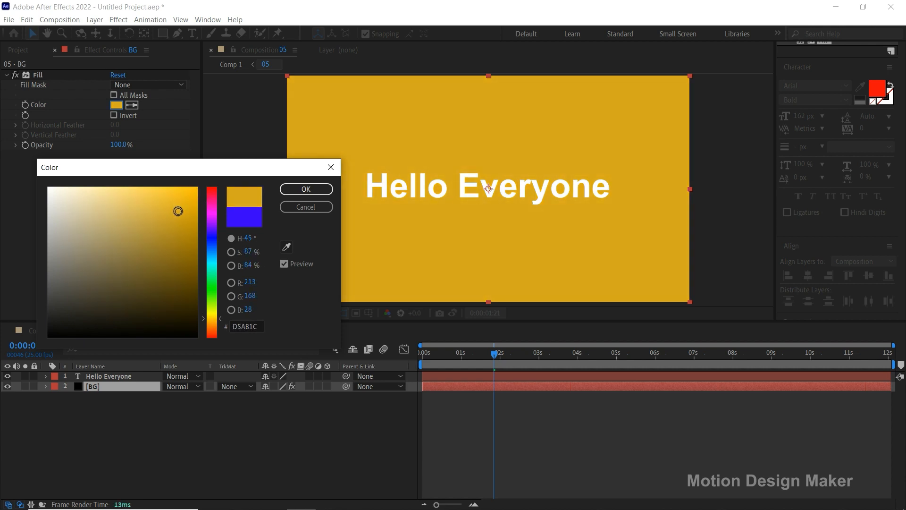
{"action": "left_click", "coordinate": [325, 188]}
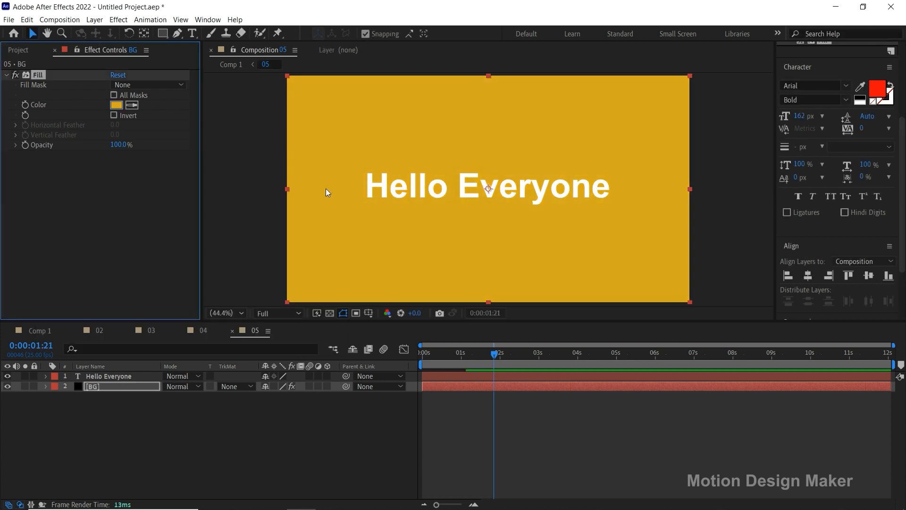
Replace composition 05's text with "with" and center it horizontally and vertically in the composition.
{"action": "left_click", "coordinate": [508, 375]}
{"action": "double_click", "coordinate": [602, 186]}
{"action": "type", "text": "with"}
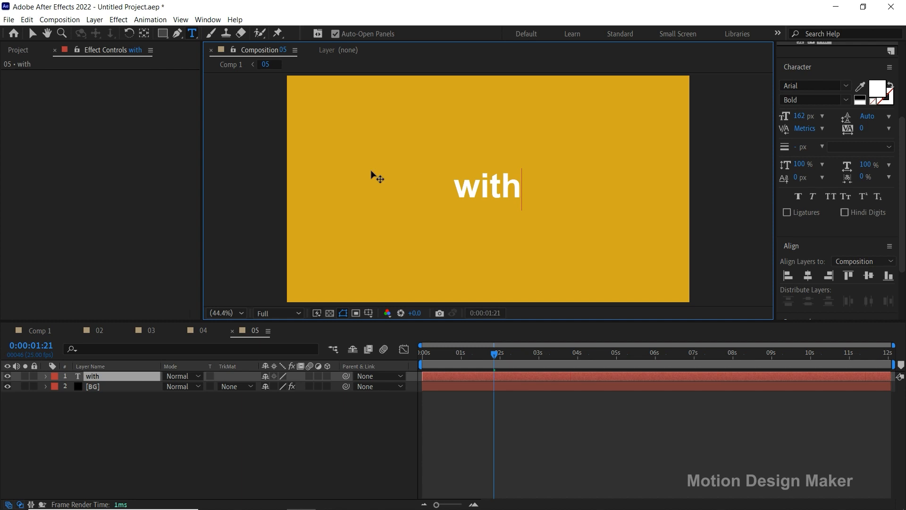
{"action": "left_click", "coordinate": [33, 35]}
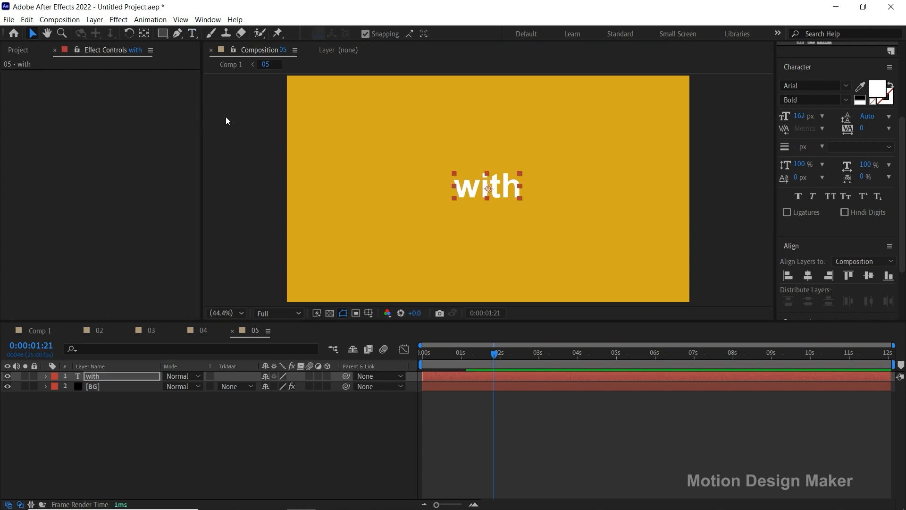
{"action": "left_click", "coordinate": [809, 276]}
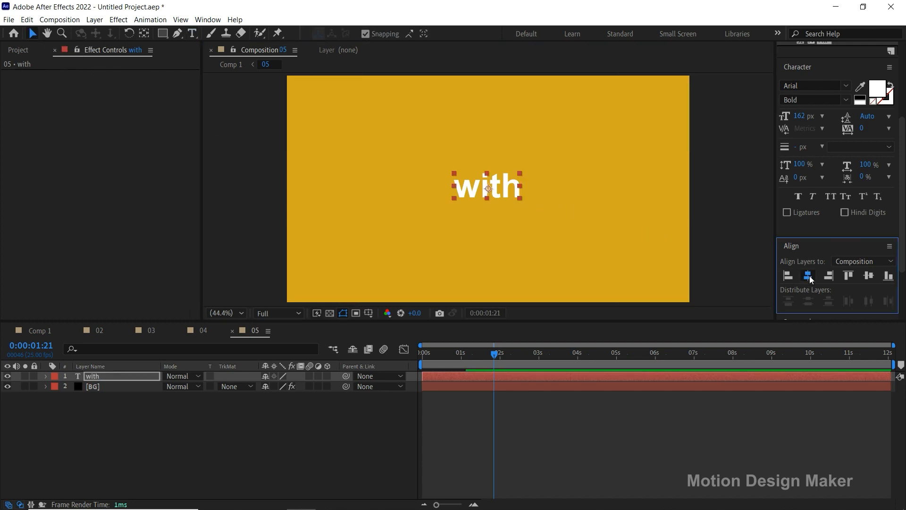
{"action": "left_click", "coordinate": [868, 277]}
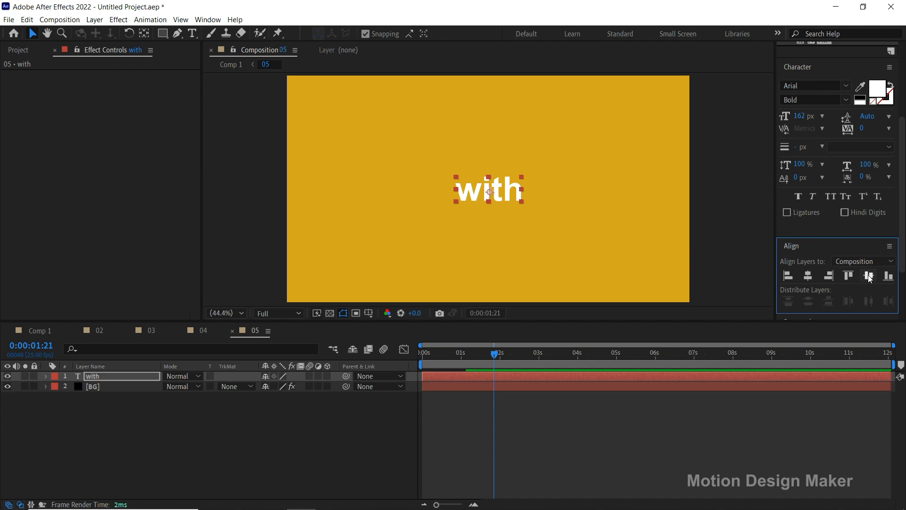
Change the fill color of the "with" text to a pinkish red.
{"action": "left_click", "coordinate": [877, 92]}
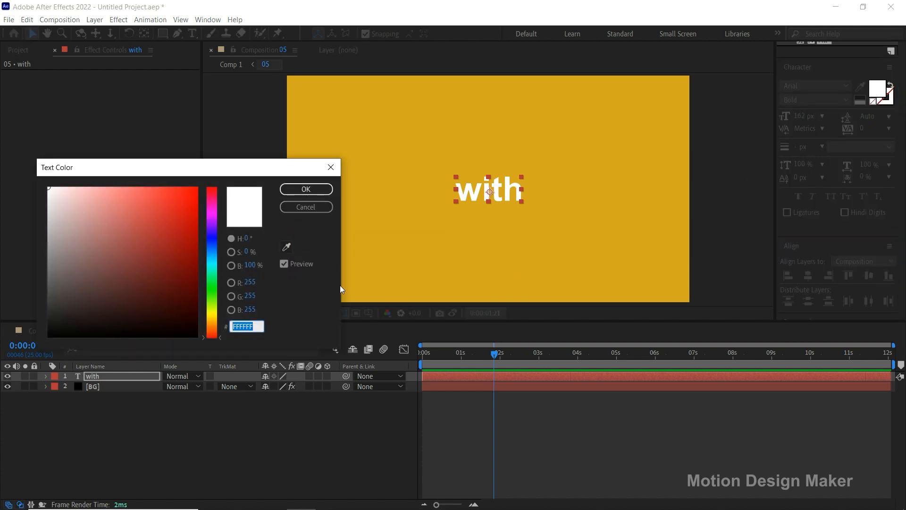
{"action": "left_click", "coordinate": [215, 191]}
{"action": "left_click_drag", "start_coordinate": [184, 200], "coordinate": [179, 204]}
{"action": "left_click", "coordinate": [318, 192]}
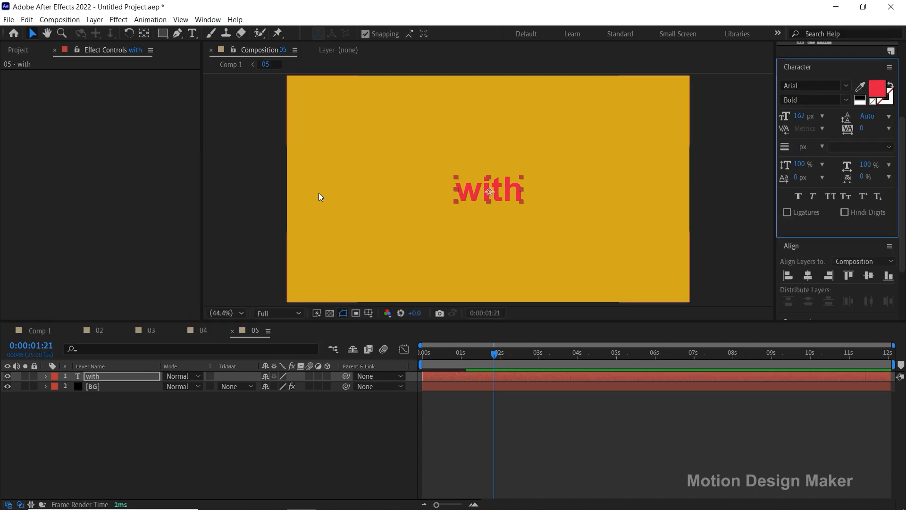
Return from composition 05 to Comp 1 through the mini-flowchart.
{"action": "left_click", "coordinate": [511, 400]}
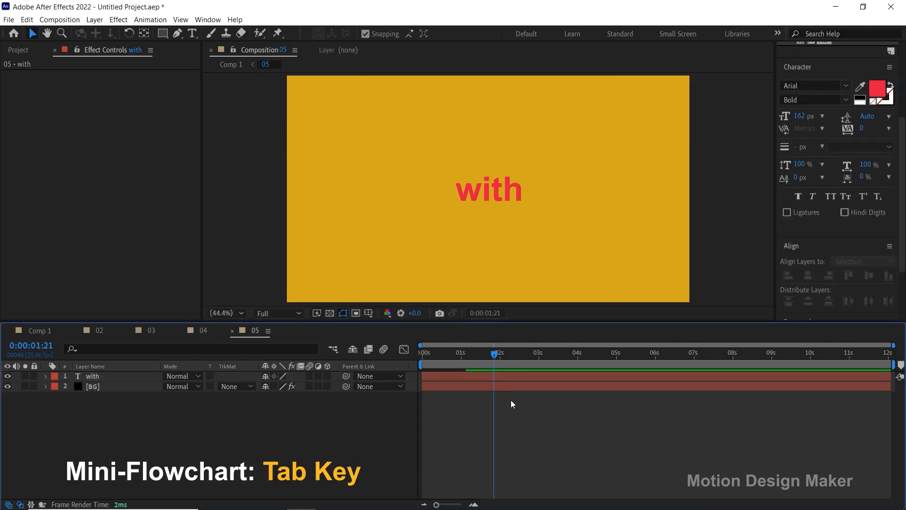
{"action": "key", "text": "Tab"}
{"action": "left_click", "coordinate": [470, 400]}
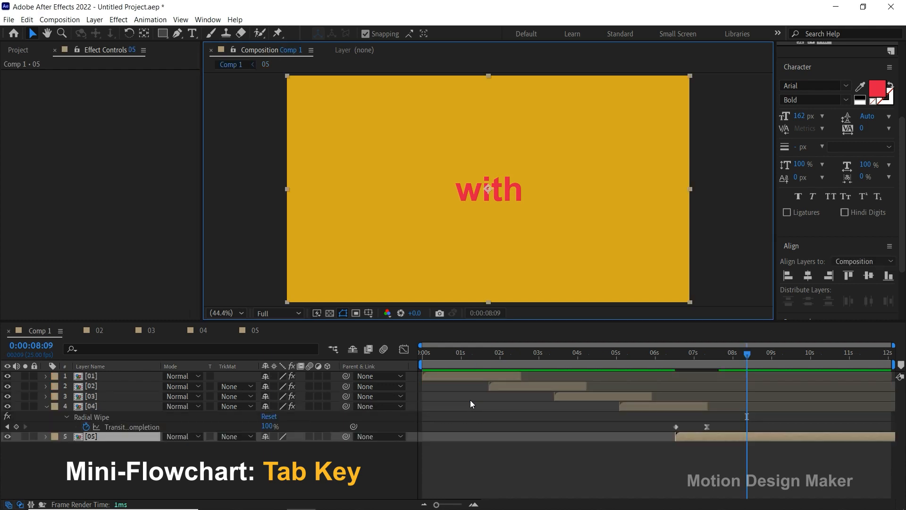
Apply the CC Grid Wipe transition effect to layer 05 and keyframe its Completion at 0% at 0:00:08:05.
{"action": "left_click_drag", "start_coordinate": [745, 354], "coordinate": [741, 353]}
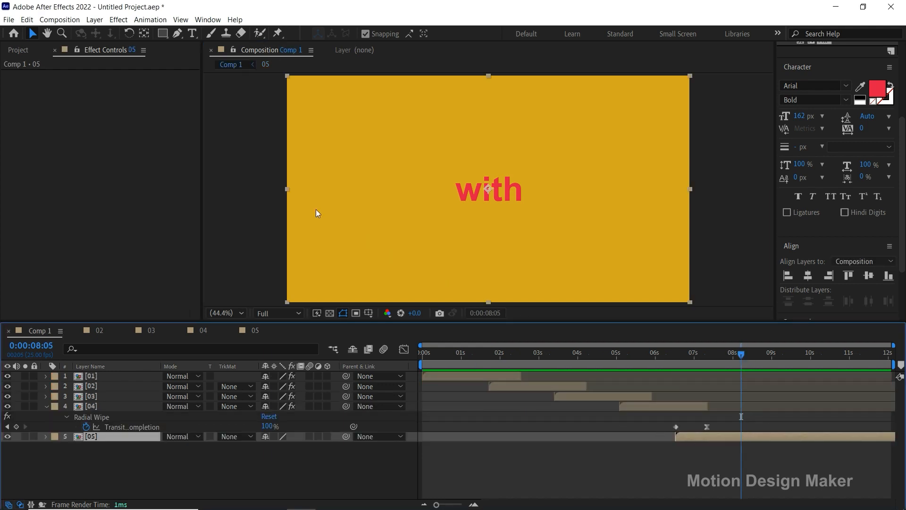
{"action": "left_click", "coordinate": [118, 20]}
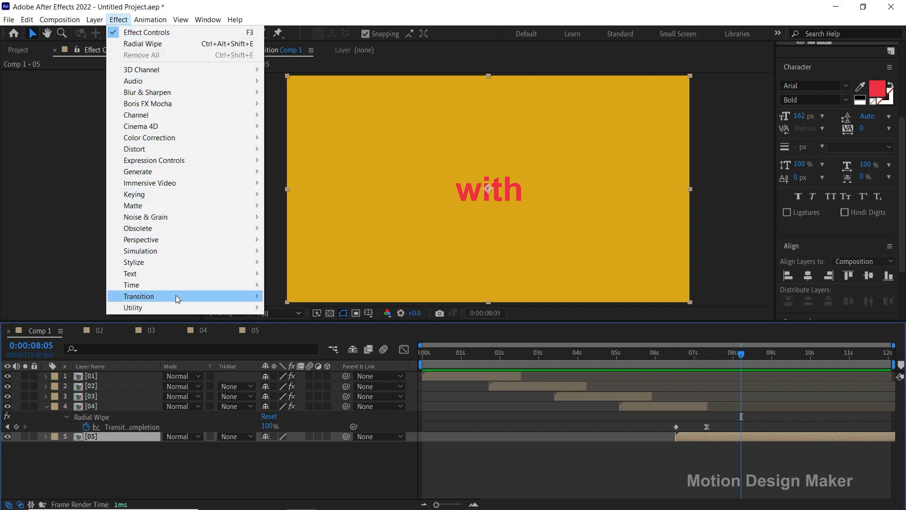
{"action": "mouse_move", "coordinate": [198, 298]}
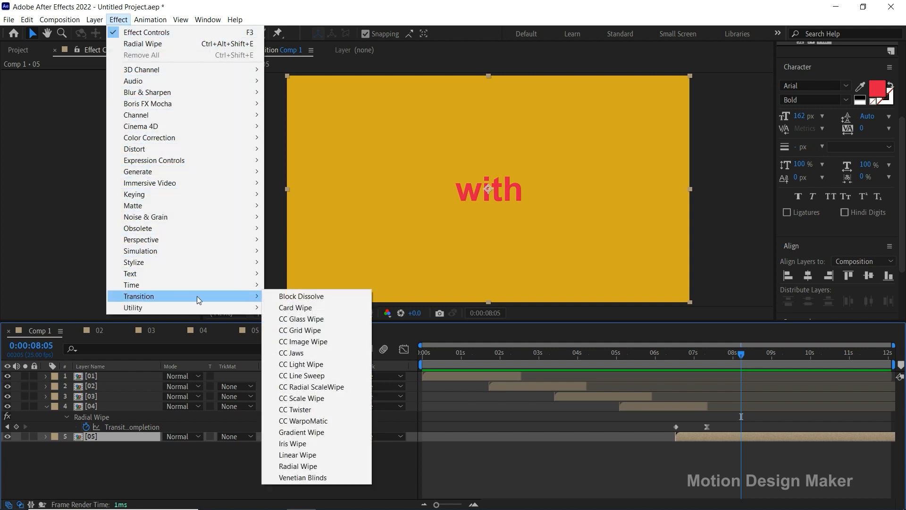
{"action": "left_click", "coordinate": [333, 327]}
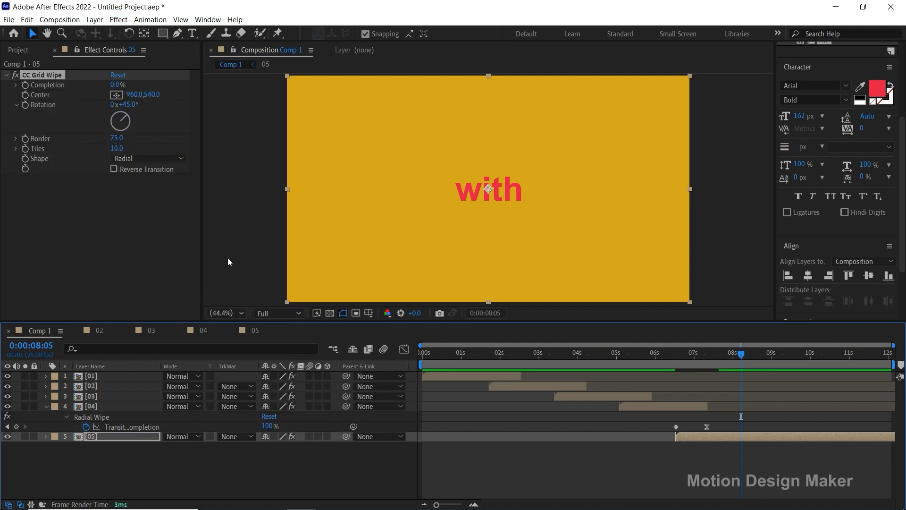
{"action": "left_click", "coordinate": [26, 84]}
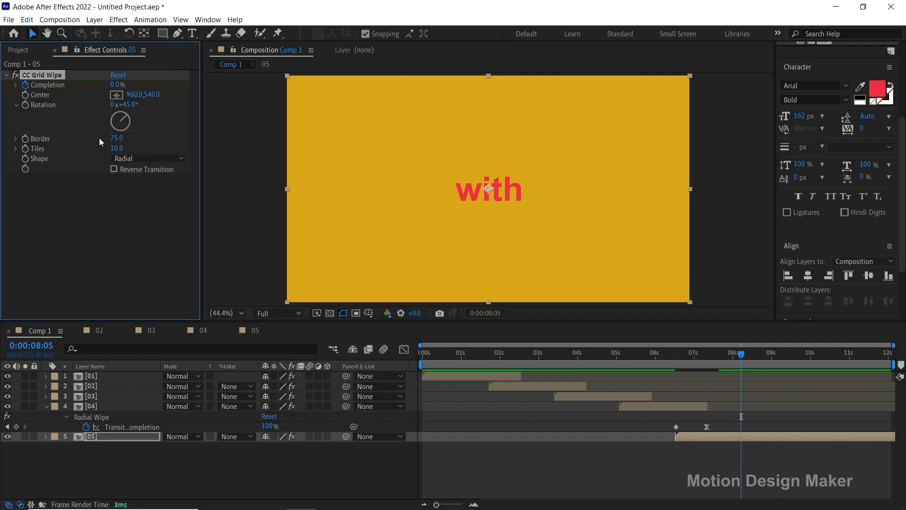
Reveal layer 05's keyframes and add a CC Grid Wipe Completion keyframe of 100% at 0:00:09:20.
{"action": "left_click_drag", "start_coordinate": [762, 356], "coordinate": [802, 364]}
{"action": "key", "text": "u"}
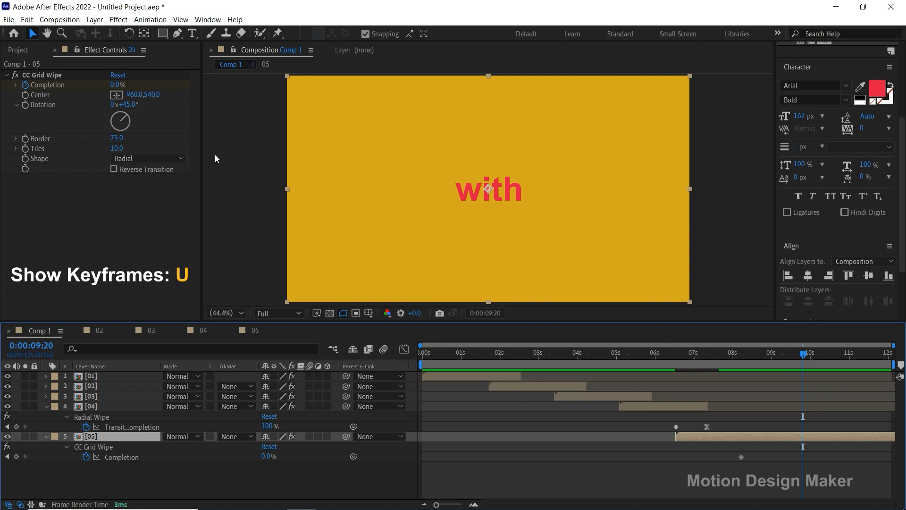
{"action": "left_click_drag", "start_coordinate": [117, 84], "coordinate": [151, 91]}
{"action": "left_click", "coordinate": [118, 84]}
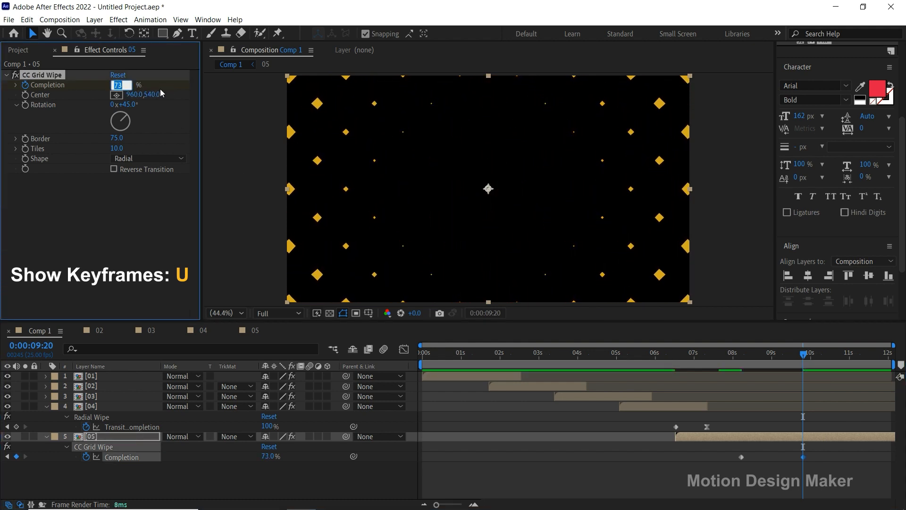
{"action": "key", "text": "Return"}
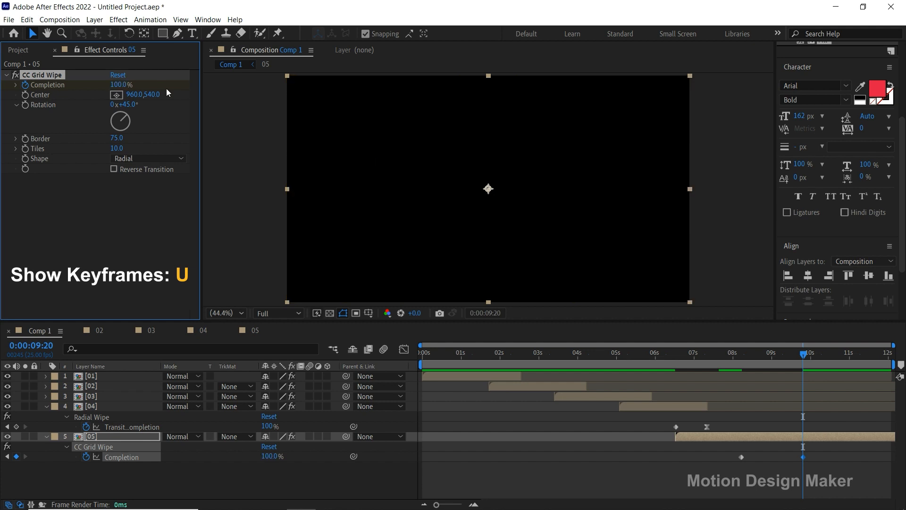
Apply Easy Ease to layer 05's 100% Completion keyframe.
{"action": "left_click_drag", "start_coordinate": [812, 451], "coordinate": [801, 461]}
{"action": "right_click", "coordinate": [804, 458]}
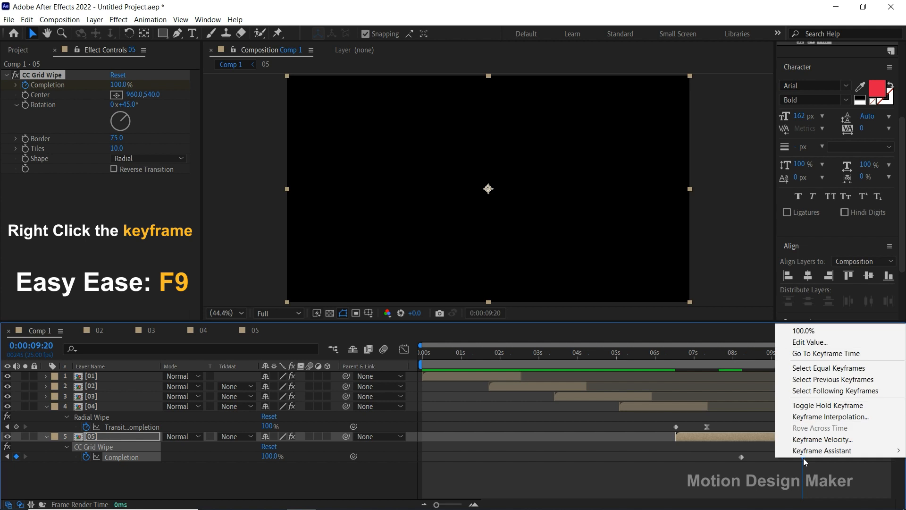
{"action": "mouse_move", "coordinate": [815, 450]}
{"action": "left_click", "coordinate": [715, 383]}
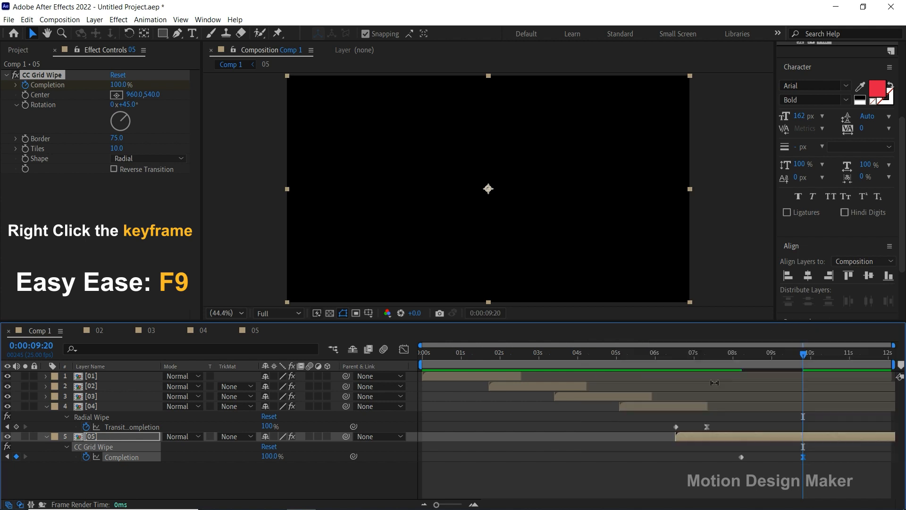
Trim layer 05's out point to 0:00:09:20 and preview the CC Grid Wipe transition.
{"action": "left_click", "coordinate": [792, 436]}
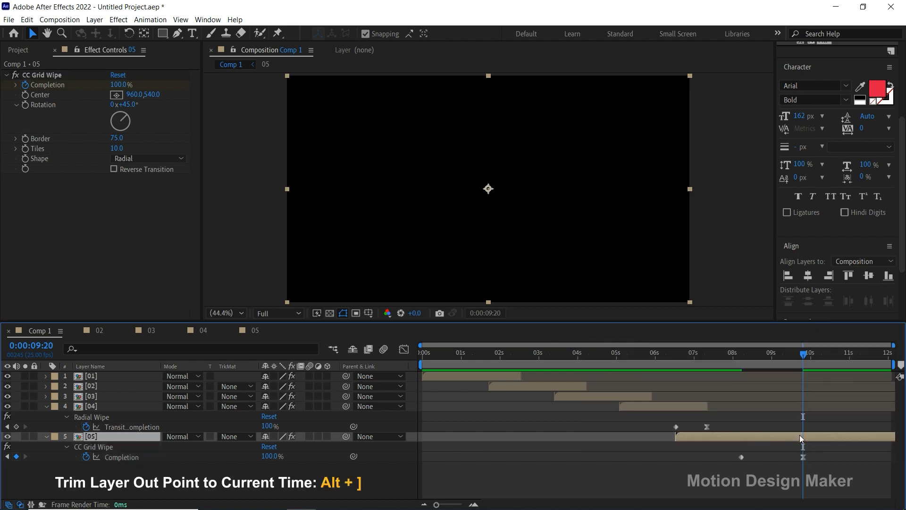
{"action": "key", "text": "alt+bracketright"}
{"action": "left_click", "coordinate": [717, 358]}
{"action": "key", "text": "space"}
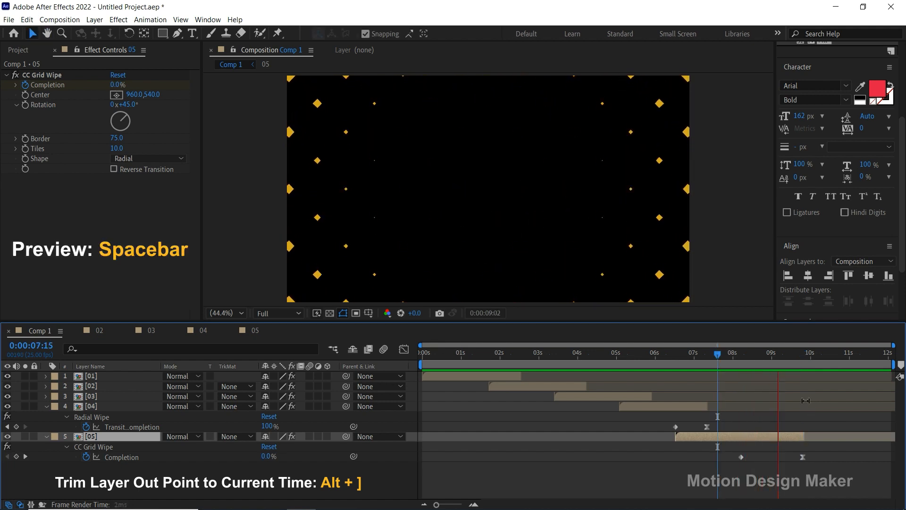
{"action": "left_click", "coordinate": [723, 352]}
{"action": "key", "text": "space"}
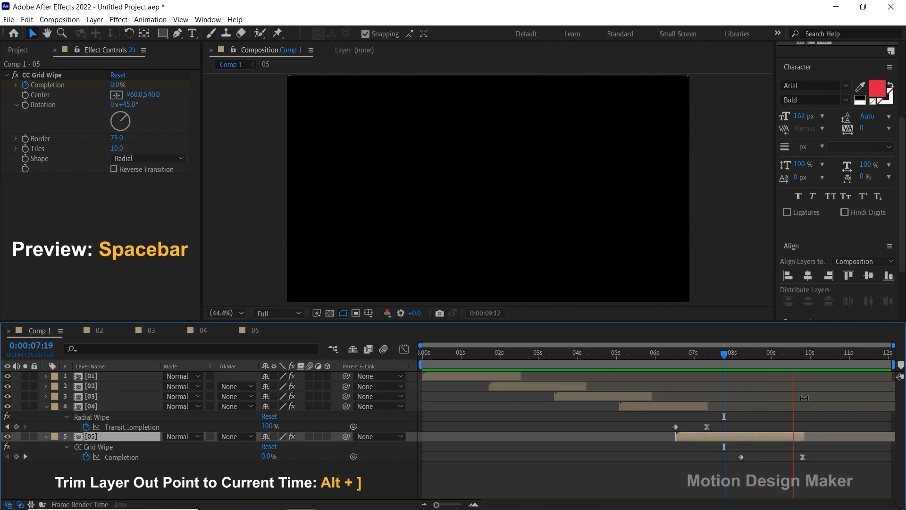
Move the current time to layer 05's end at 0:00:09:20 and collapse layer 04's properties.
{"action": "left_click", "coordinate": [811, 355]}
{"action": "left_click_drag", "start_coordinate": [812, 357], "coordinate": [807, 361]}
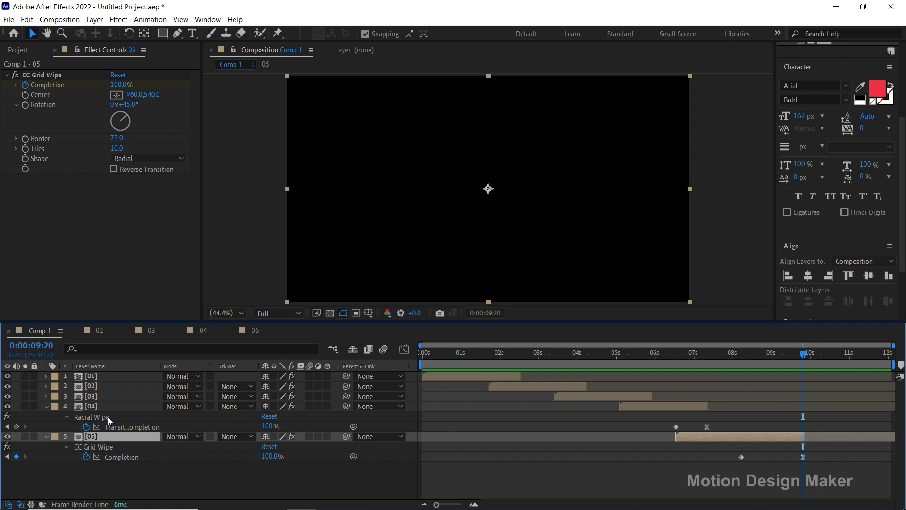
{"action": "left_click", "coordinate": [46, 407]}
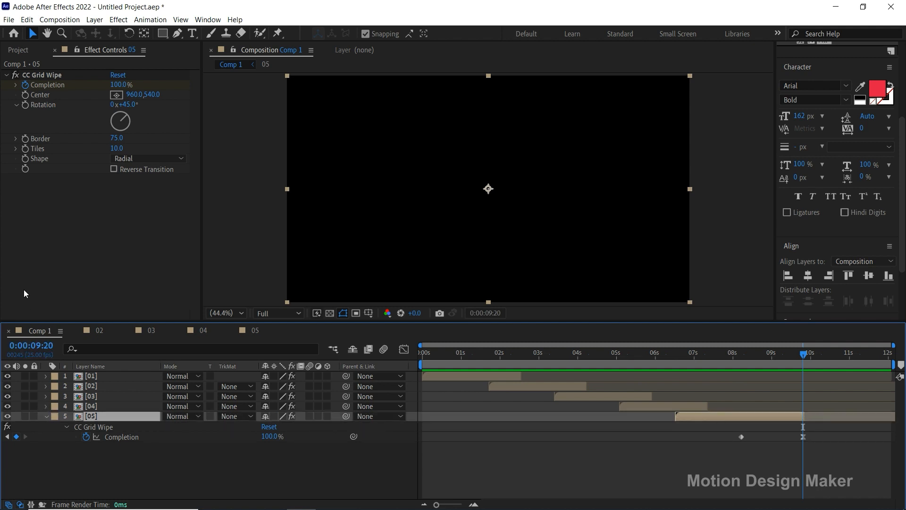
Add composition 06 to Comp 1 beneath layer 05 and start it at 0:00:08:05, on layer 05's first Completion keyframe.
{"action": "left_click", "coordinate": [18, 50]}
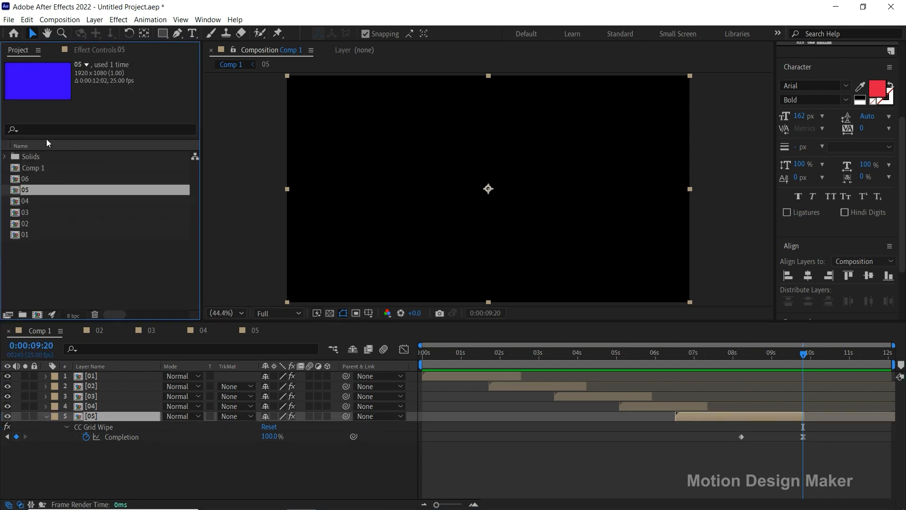
{"action": "left_click", "coordinate": [40, 180]}
{"action": "left_click_drag", "start_coordinate": [43, 181], "coordinate": [51, 441]}
{"action": "left_click_drag", "start_coordinate": [734, 365], "coordinate": [741, 364]}
{"action": "left_click_drag", "start_coordinate": [431, 444], "coordinate": [746, 435]}
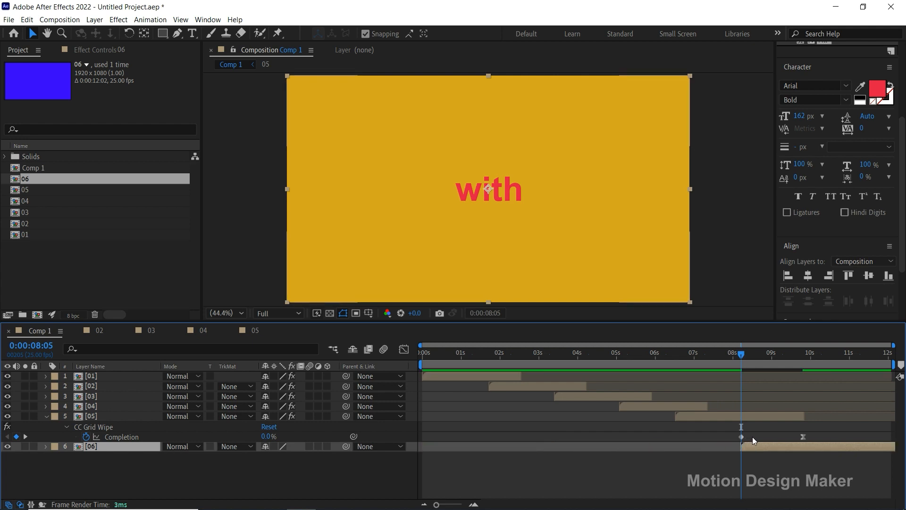
Open composition 06 from Comp 1 and replace its "Hello Everyone" text with "Motion Design Maker".
{"action": "left_click_drag", "start_coordinate": [811, 361], "coordinate": [825, 360]}
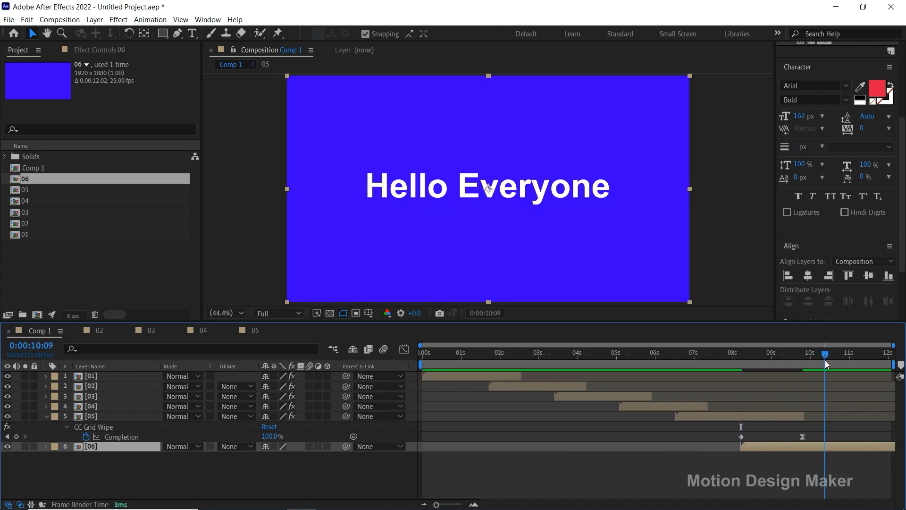
{"action": "double_click", "coordinate": [836, 446]}
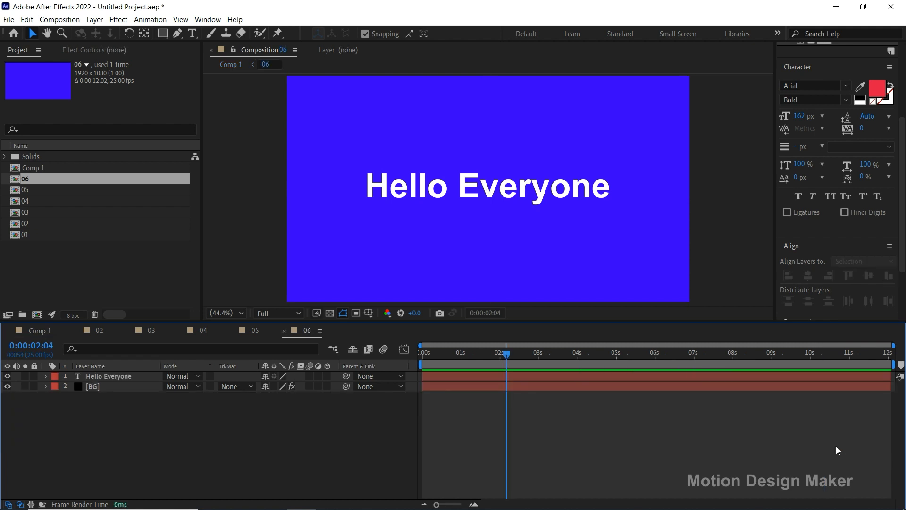
{"action": "left_click", "coordinate": [519, 375]}
{"action": "double_click", "coordinate": [580, 189]}
{"action": "type", "text": "Motion Design Maker"}
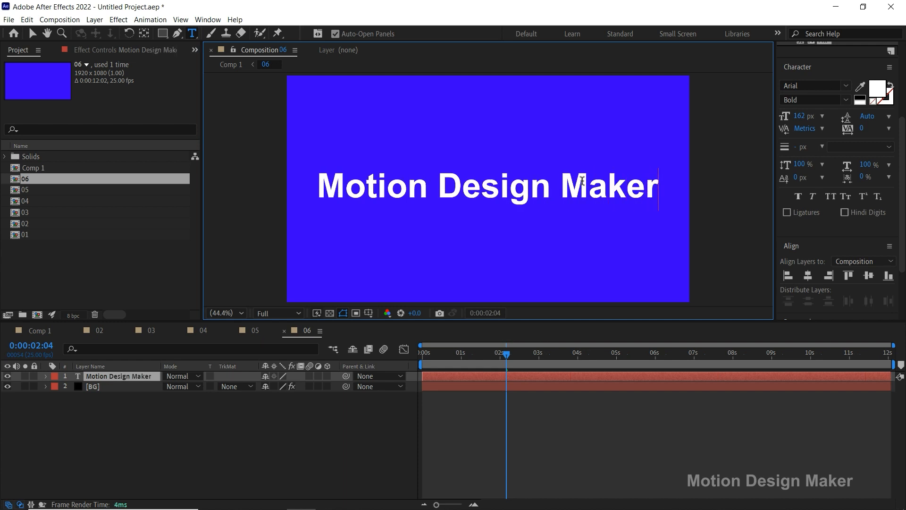
{"action": "left_click", "coordinate": [32, 35]}
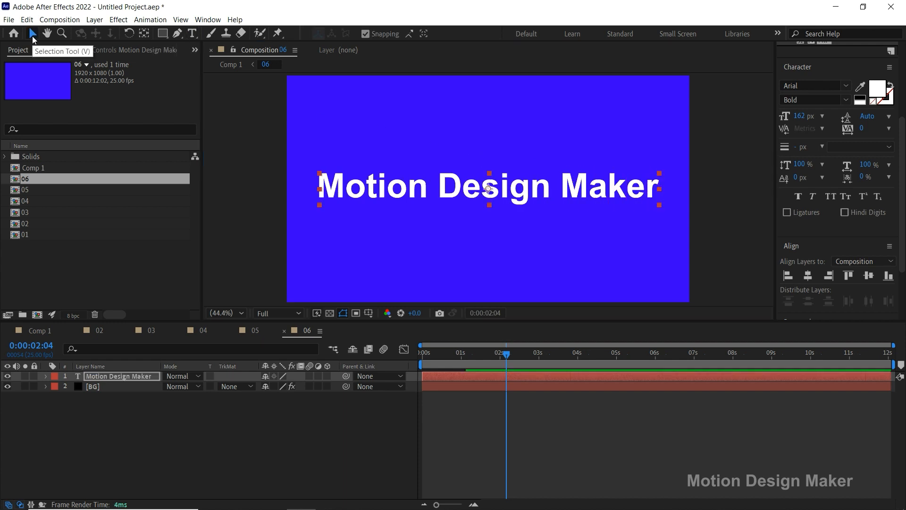
Set the title's font size to 130 px and centre it horizontally and vertically in the composition.
{"action": "left_click", "coordinate": [803, 117]}
{"action": "type", "text": "130"}
{"action": "key", "text": "Return"}
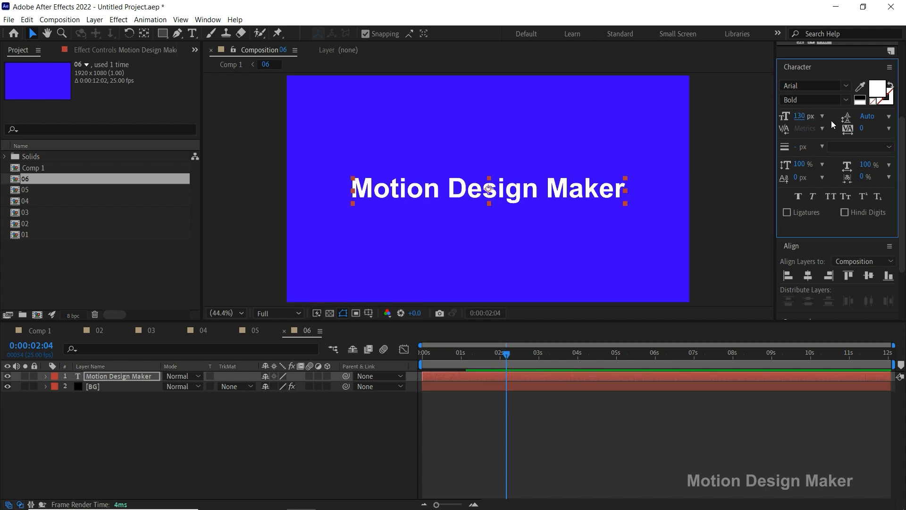
{"action": "left_click", "coordinate": [810, 275]}
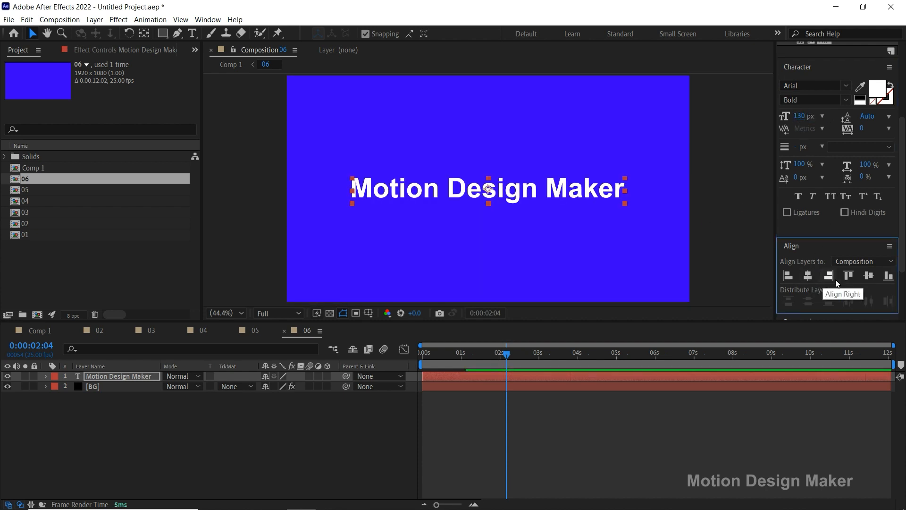
{"action": "left_click", "coordinate": [868, 276]}
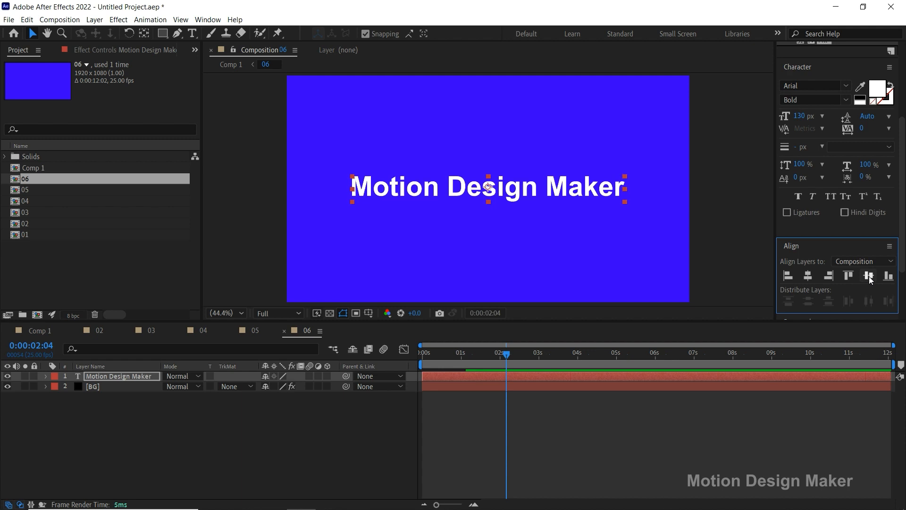
Change the Fill effect colour of composition 06's BG layer to a muted crimson red.
{"action": "left_click", "coordinate": [522, 385]}
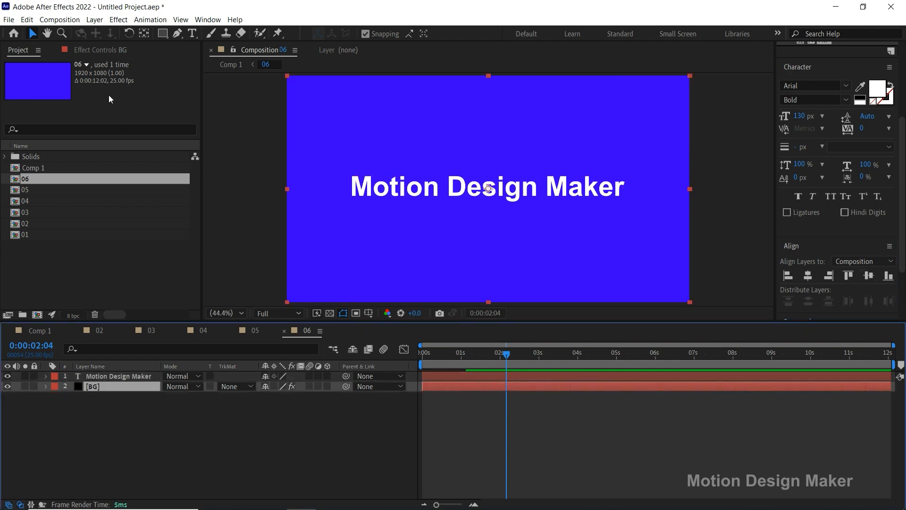
{"action": "left_click", "coordinate": [103, 49]}
{"action": "left_click", "coordinate": [116, 104]}
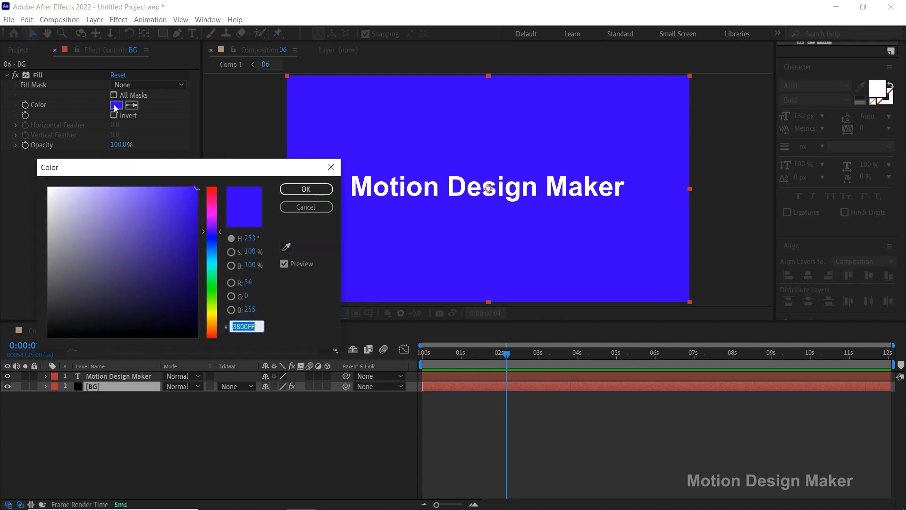
{"action": "left_click_drag", "start_coordinate": [214, 213], "coordinate": [214, 197]}
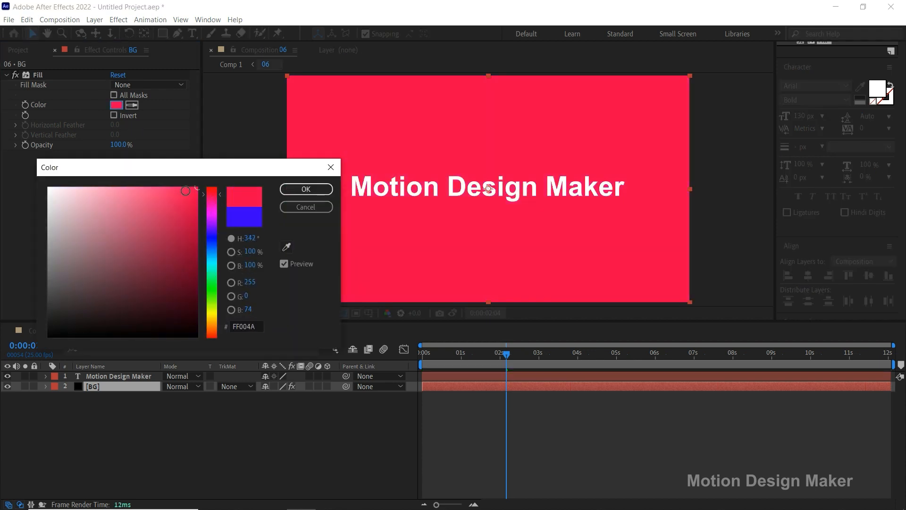
{"action": "left_click", "coordinate": [173, 229]}
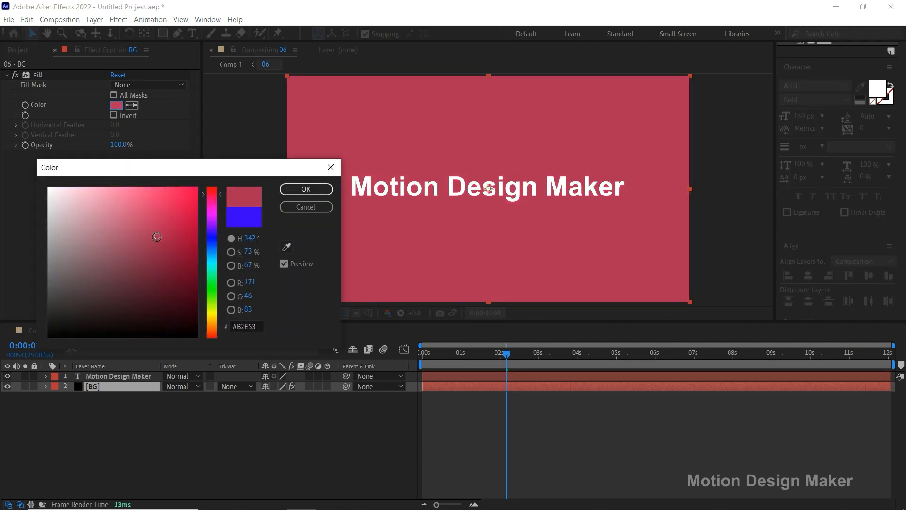
{"action": "left_click", "coordinate": [306, 188]}
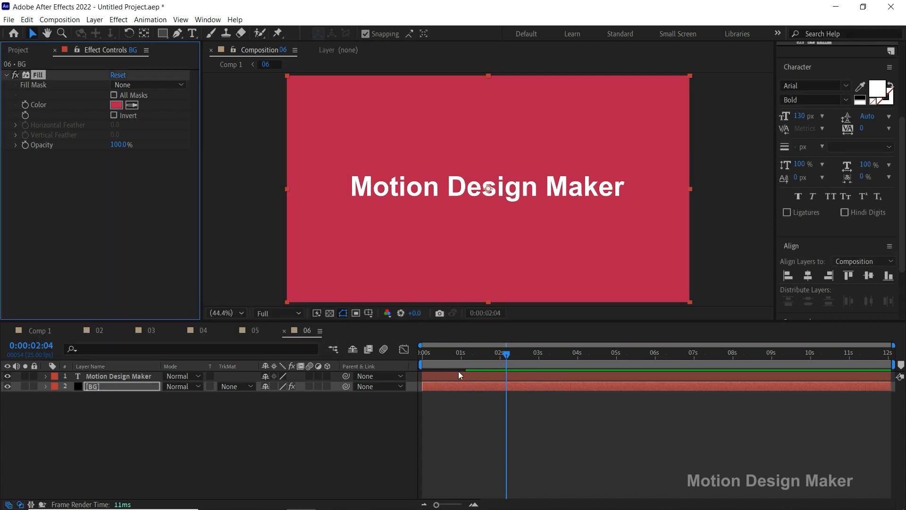
Return to Comp 1, set the work area end to 0:00:11:00 and collapse layer 05's properties.
{"action": "key", "text": "Tab"}
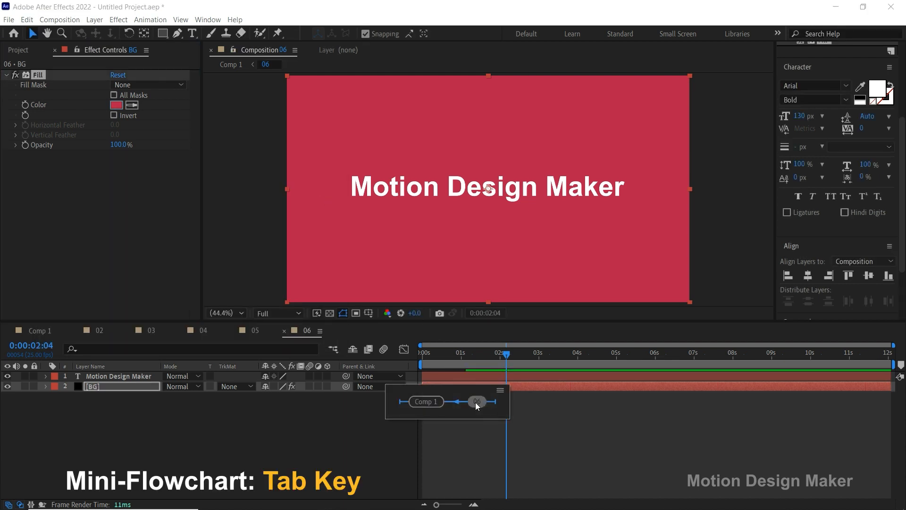
{"action": "left_click", "coordinate": [440, 404]}
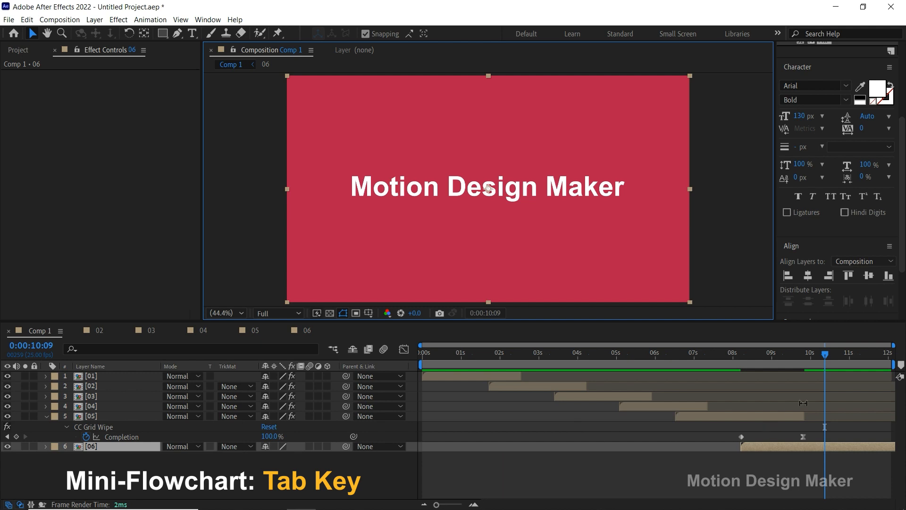
{"action": "left_click", "coordinate": [849, 355]}
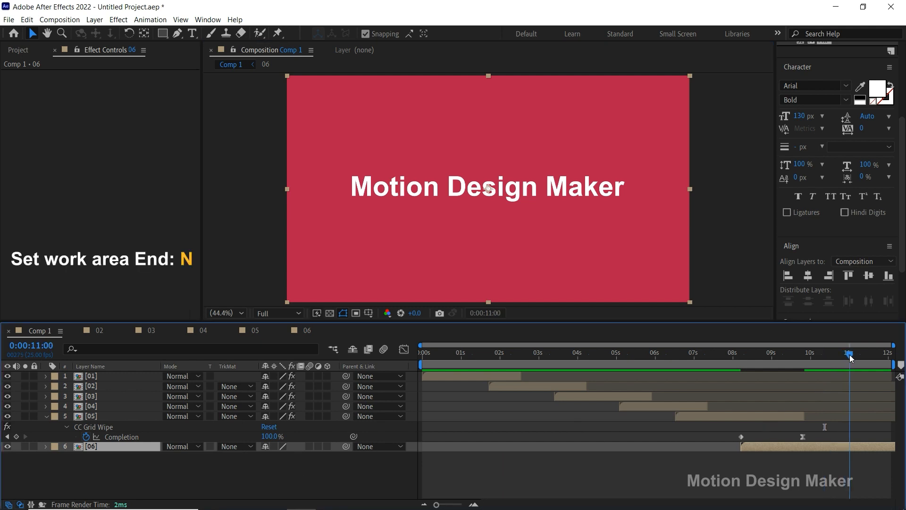
{"action": "key", "text": "n"}
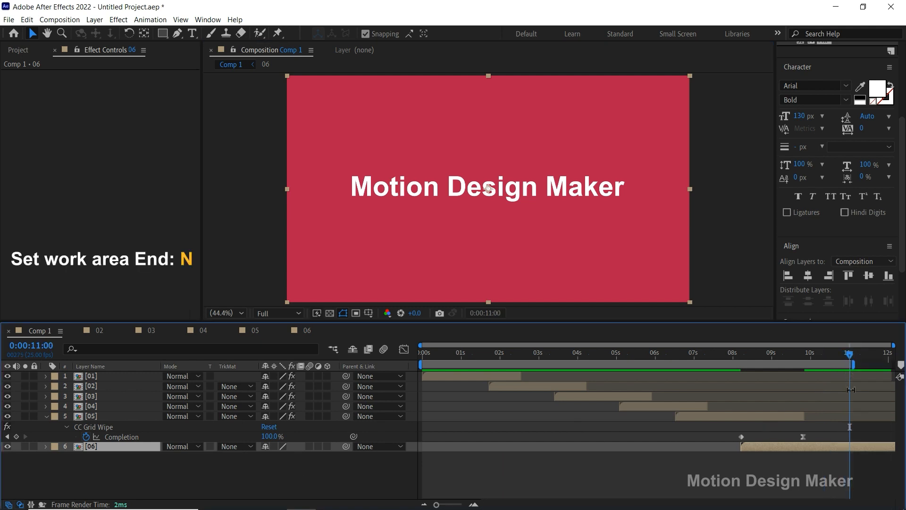
{"action": "left_click", "coordinate": [46, 416]}
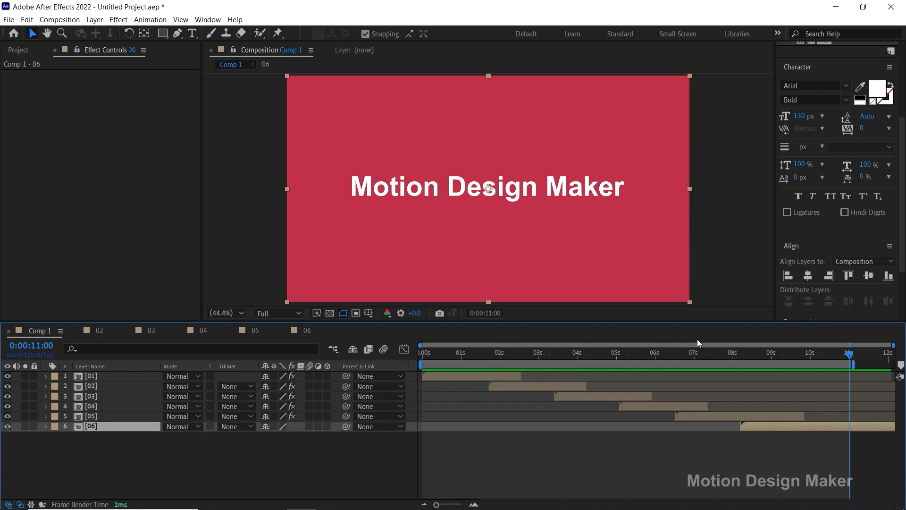
Preview the grid wipe transition from layer 05 to layer 06, starting just before 0:00:08:05.
{"action": "left_click_drag", "start_coordinate": [813, 355], "coordinate": [739, 371]}
{"action": "key", "text": "space"}
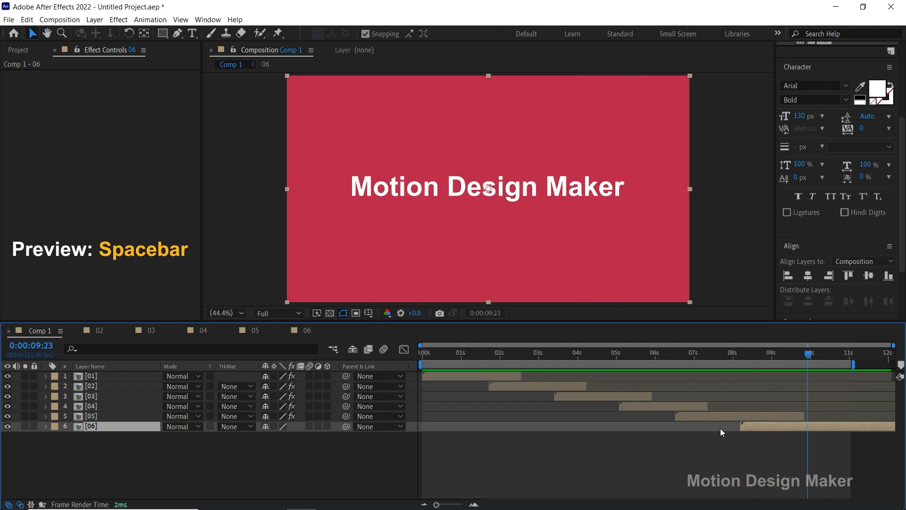
{"action": "left_click", "coordinate": [737, 353]}
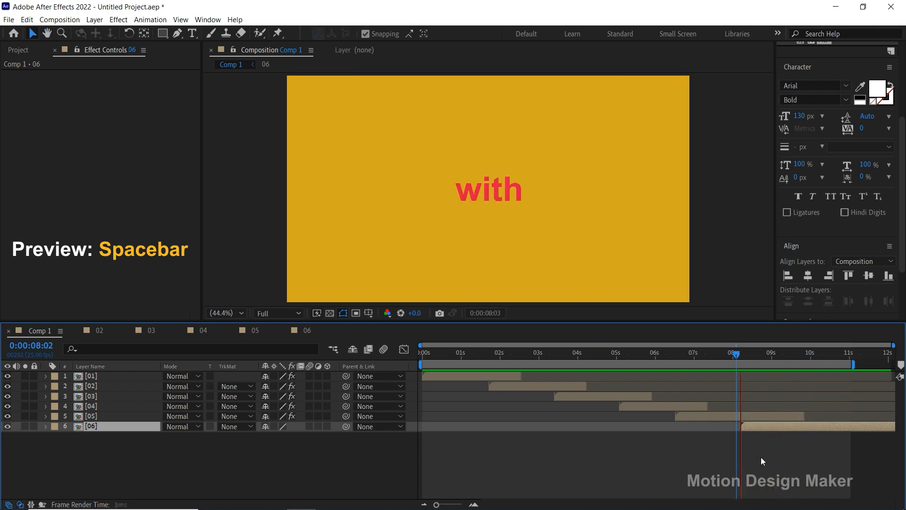
{"action": "key", "text": "space"}
{"action": "key", "text": "space"}
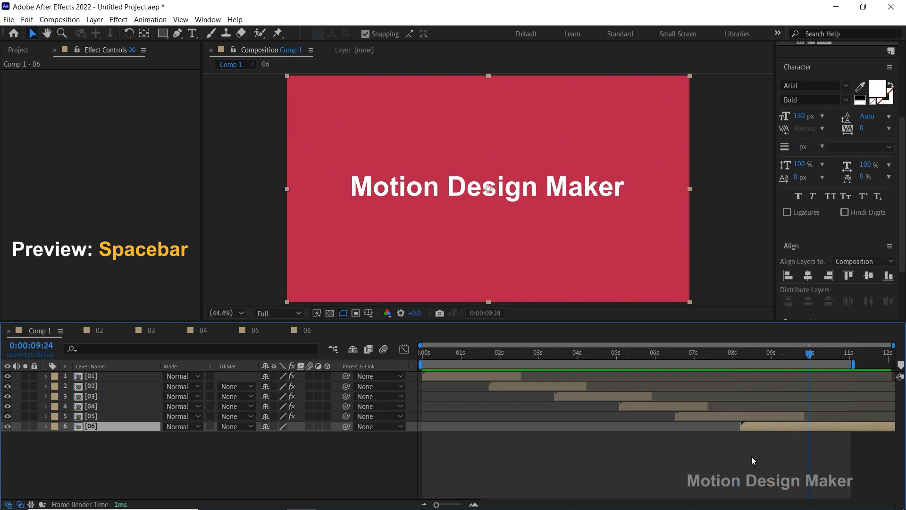
Enlarge the composition viewer and preview the whole Comp 1 animation from 0:00:00:00.
{"action": "left_click_drag", "start_coordinate": [541, 321], "coordinate": [531, 383]}
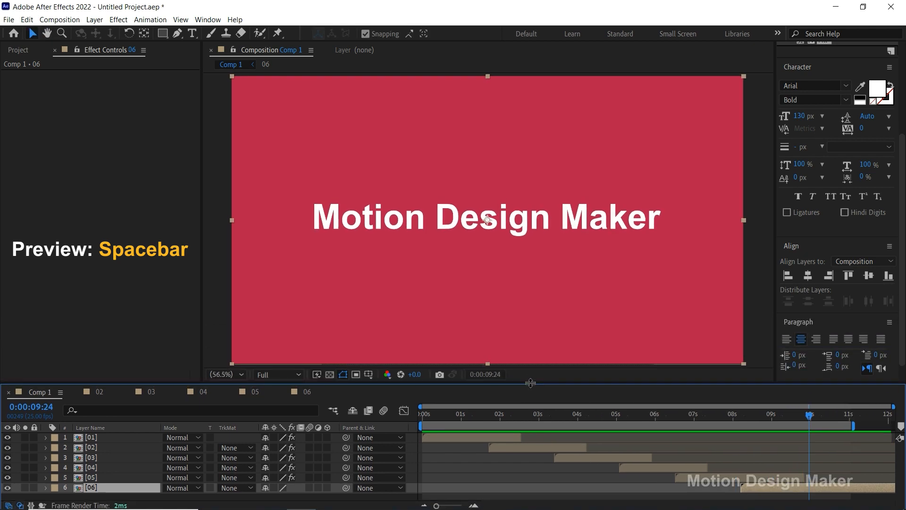
{"action": "left_click_drag", "start_coordinate": [458, 414], "coordinate": [432, 415]}
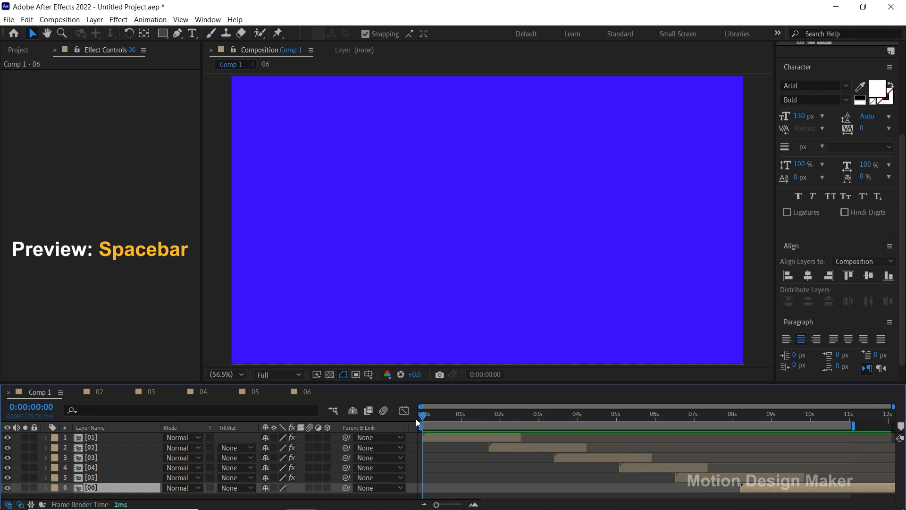
{"action": "key", "text": "space"}
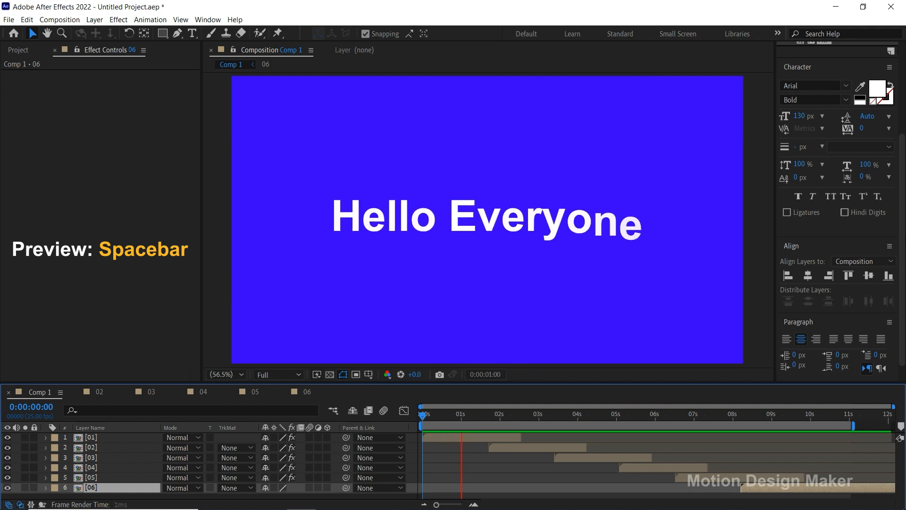